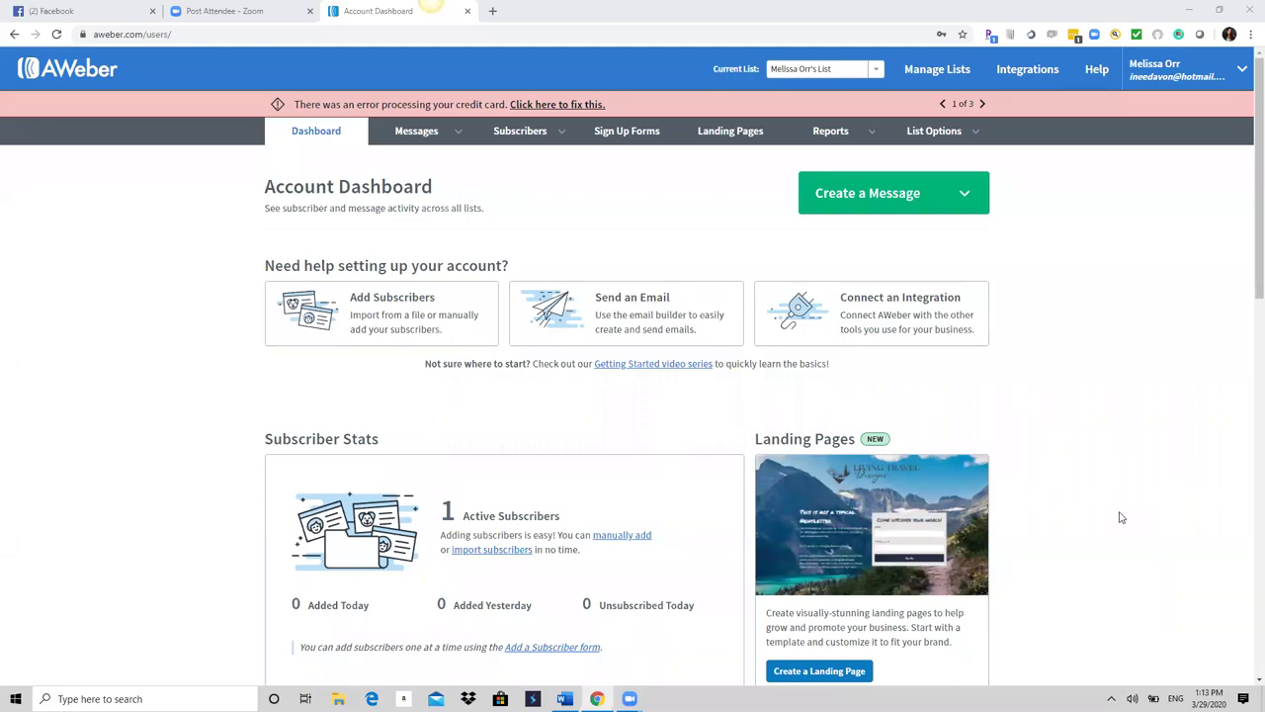
Check the Current List dropdown, then show the Create a Message type choices.
click(874, 70)
click(873, 74)
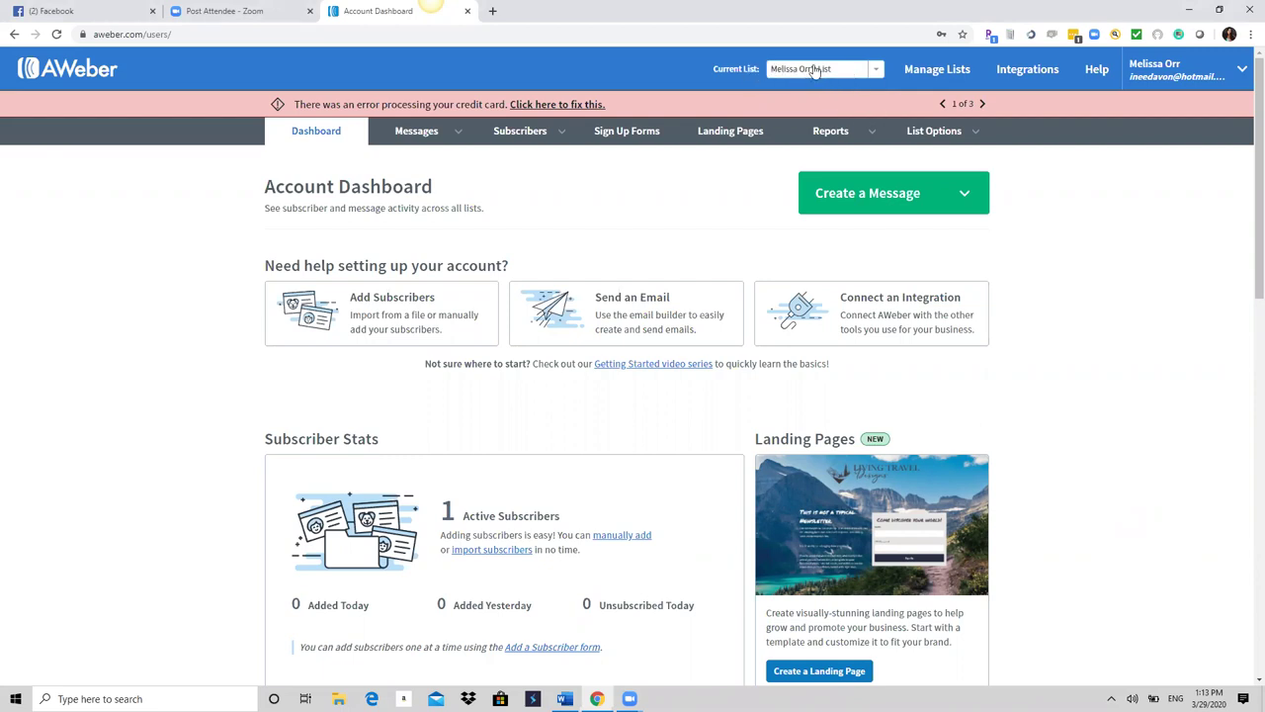
click(965, 198)
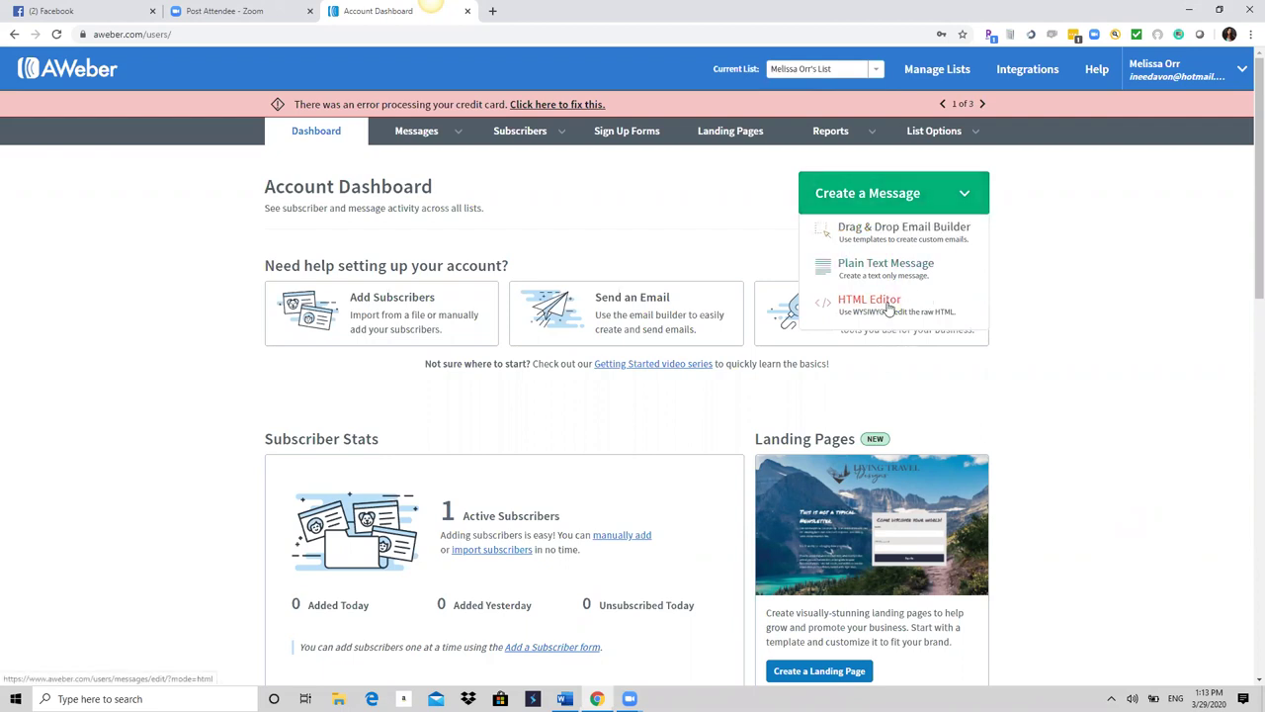
Start an HTML Editor message with the subject 'sequest testing 1'.
click(889, 308)
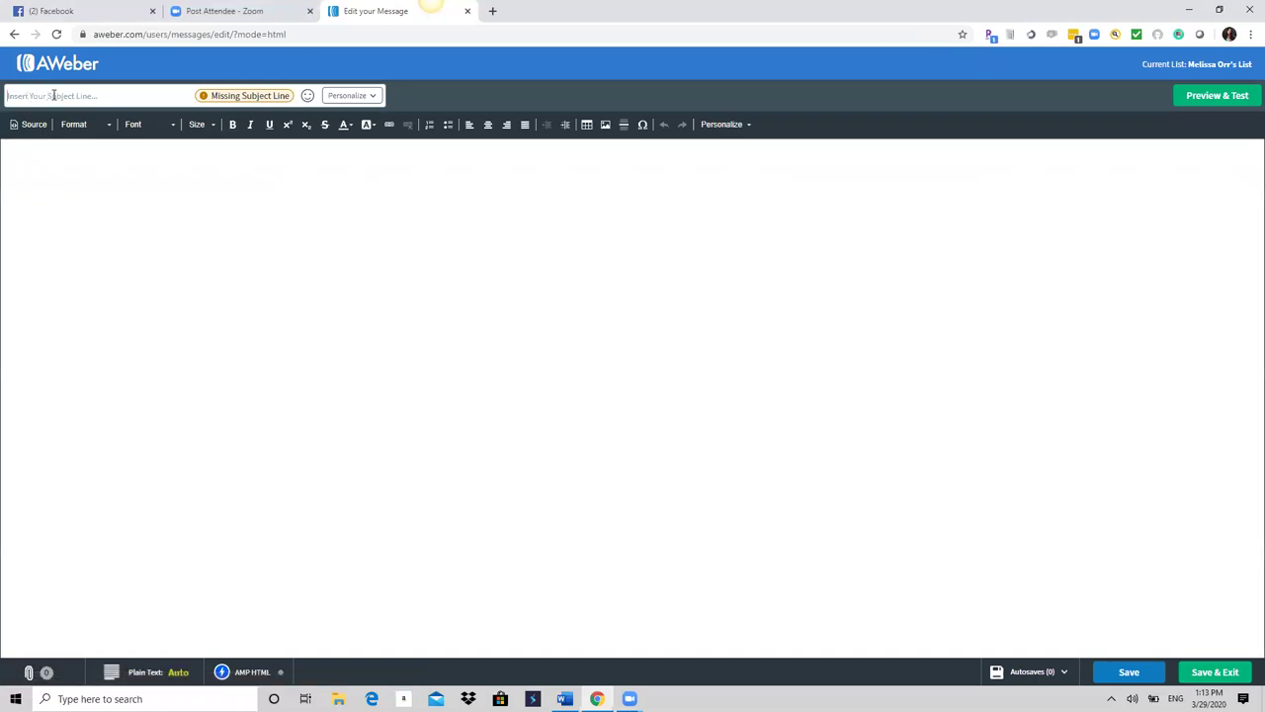
click(54, 95)
text(test)
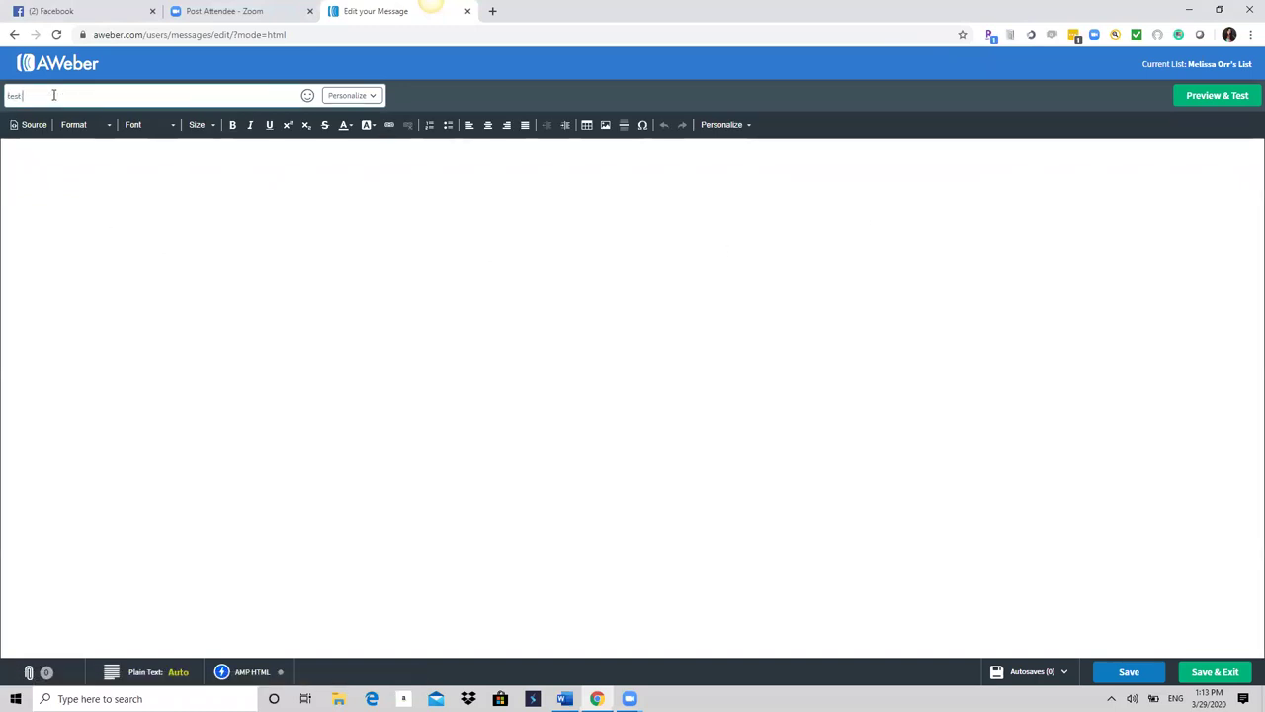
key(BackSpace)
key(BackSpace)
text(sec)
Paste the Zoom meeting link into the body and save the draft.
key(Return)
text(https://zoom.us/j/471983616)
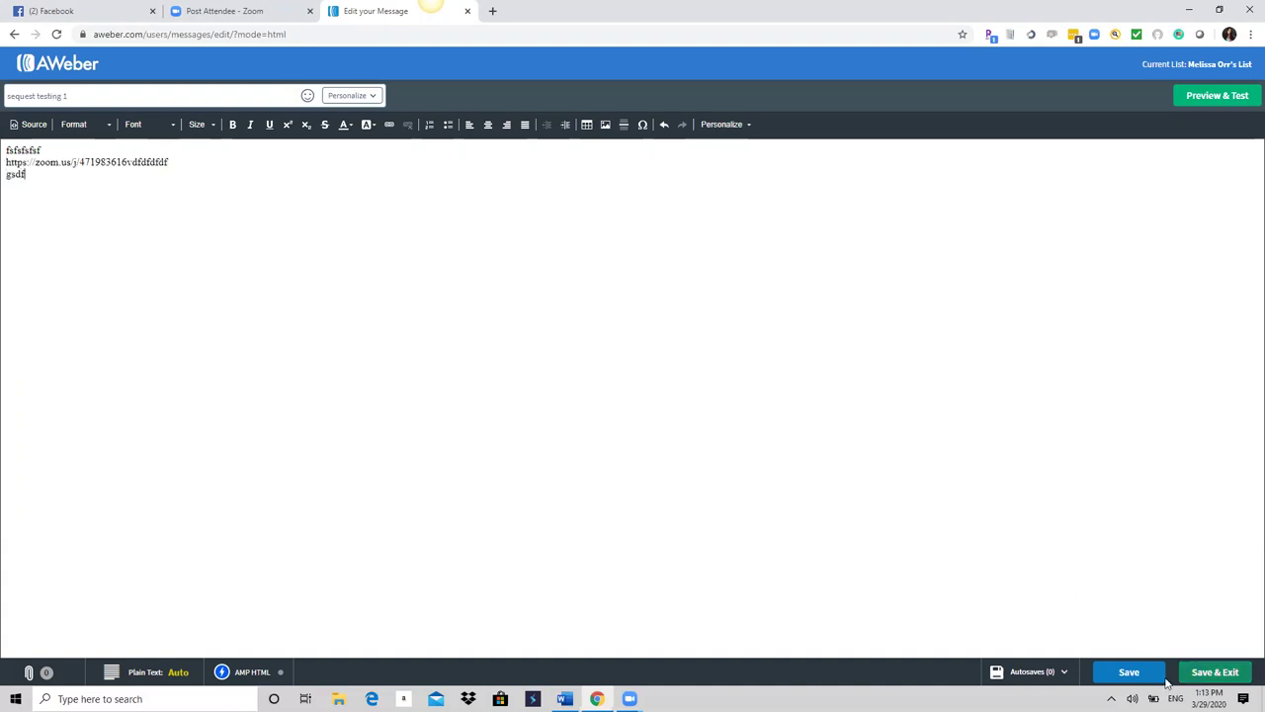
click(1207, 676)
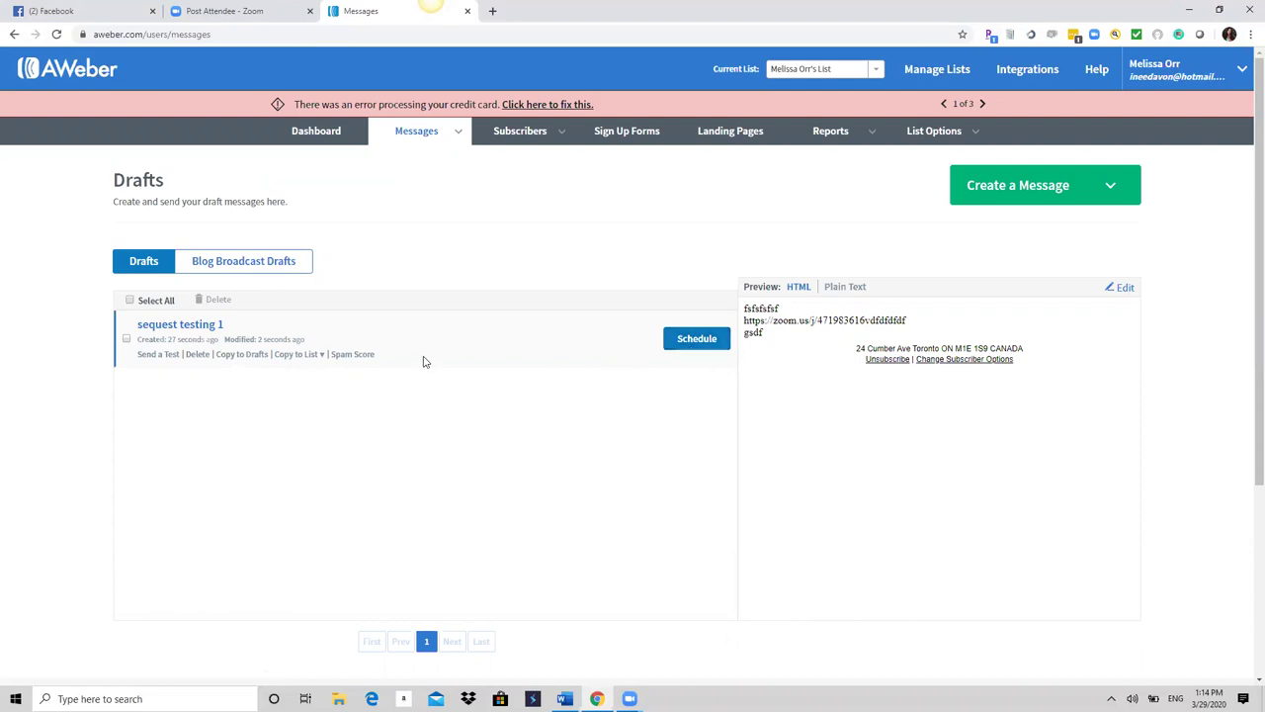
Start another HTML Editor message with the subject 'testing 2'.
click(1015, 188)
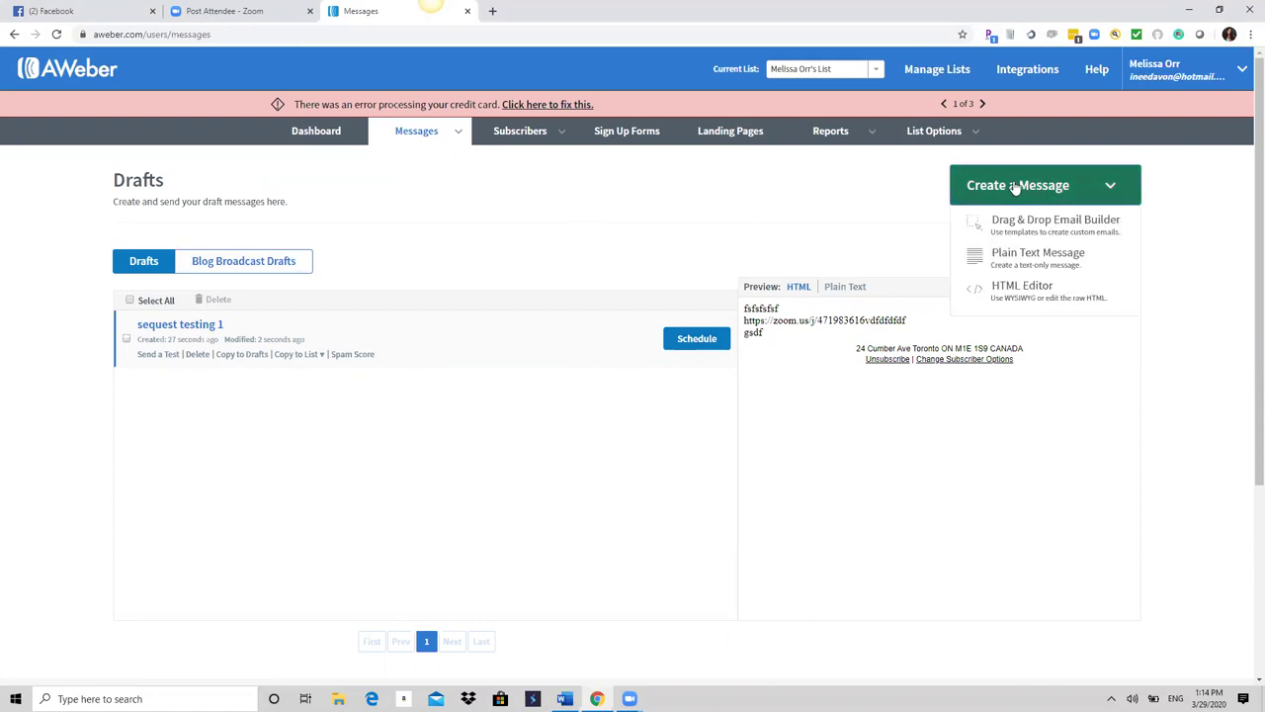
click(1050, 294)
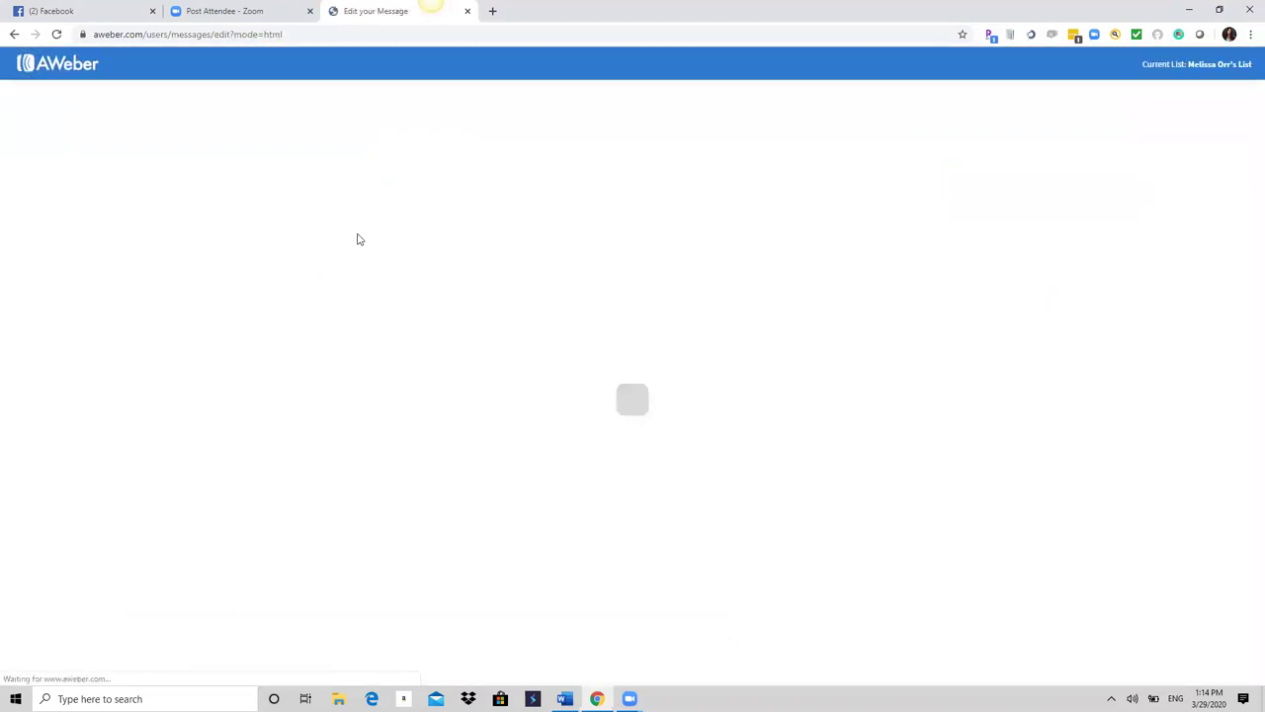
click(109, 96)
text(testing 2)
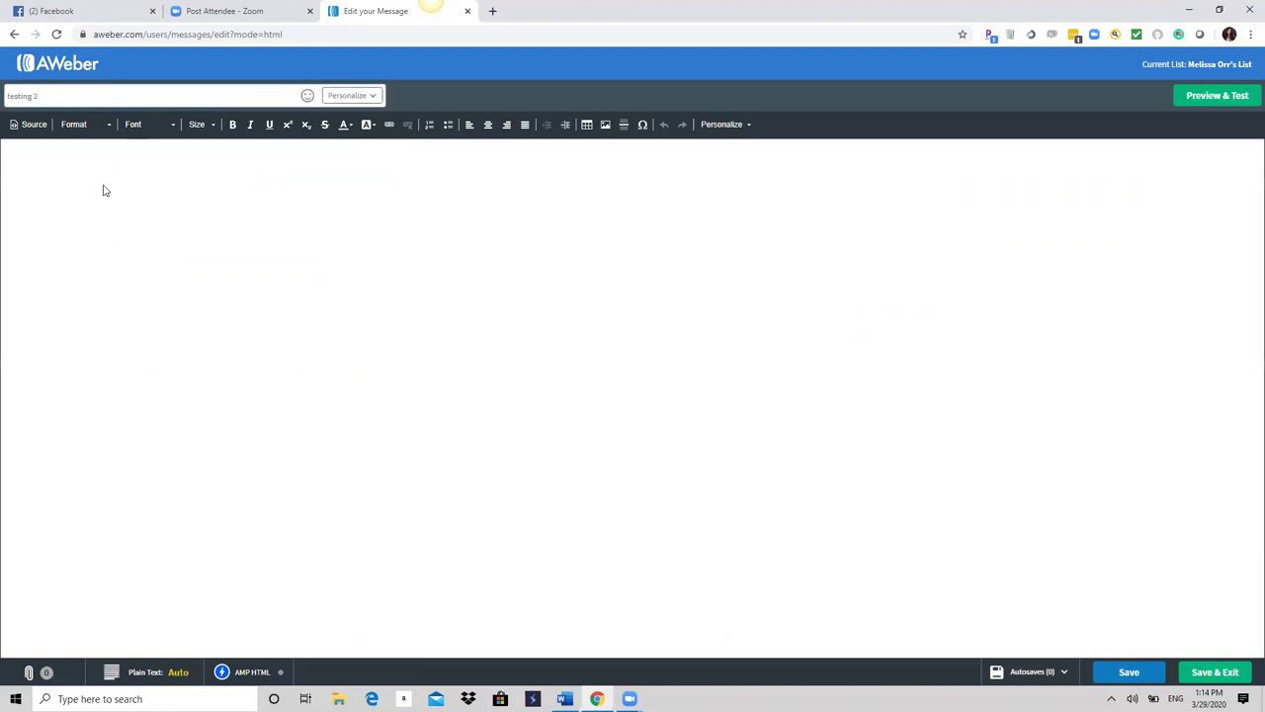
Paste the Zoom link plus 'dfdfdsgsgdfgg fsgsfsfsf' into the body and save the draft.
click(65, 260)
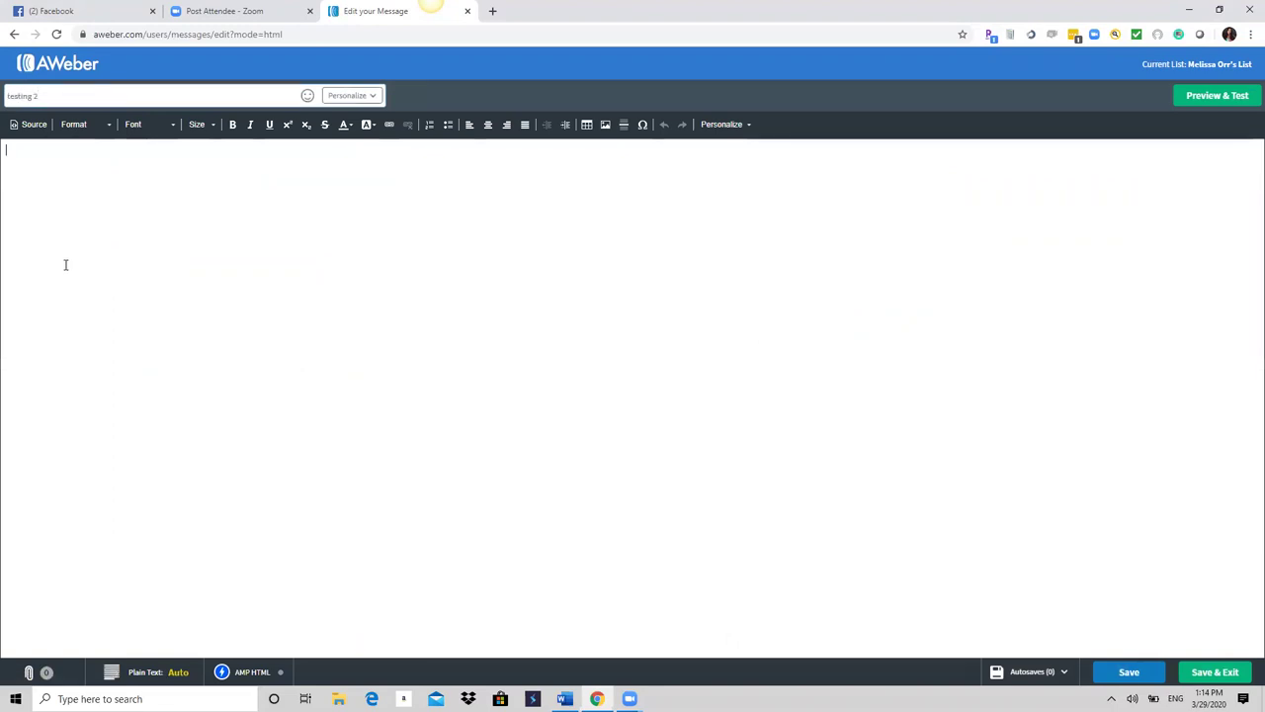
text(https://zoom.us/j/471983616)
text(dfdfdsgsgd)
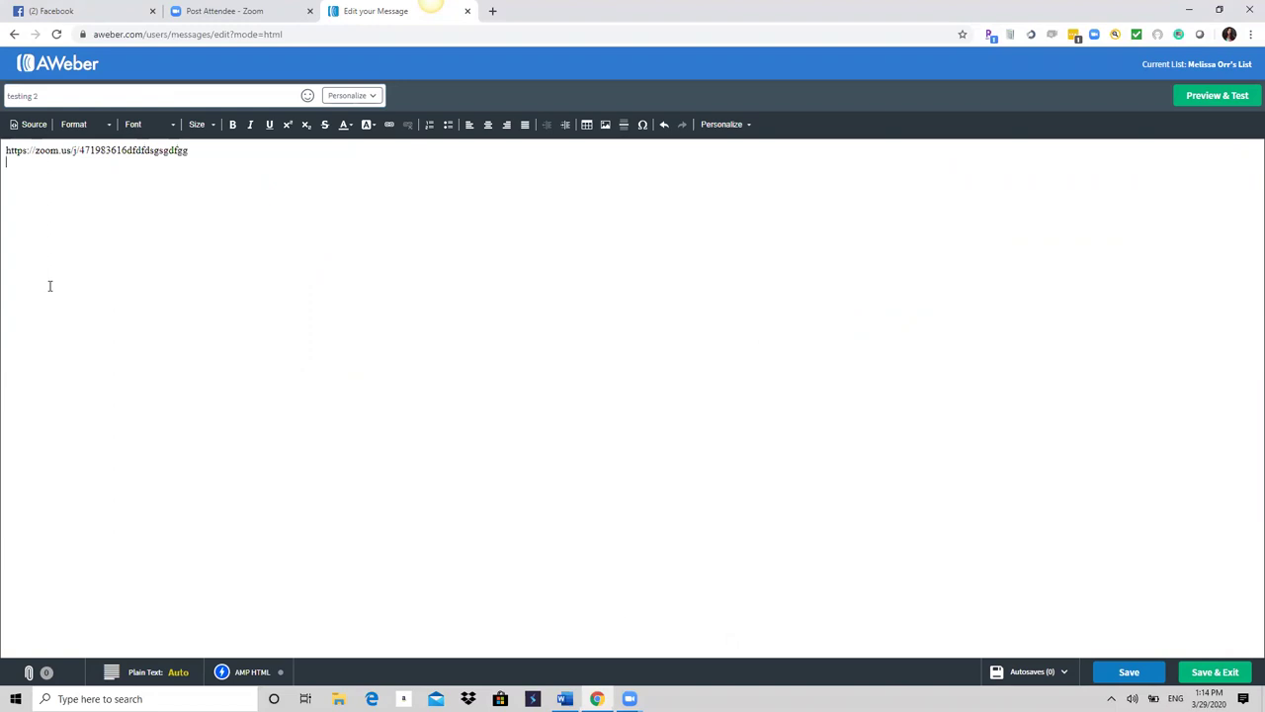
text(fgg fsgsfsfsf)
click(1210, 674)
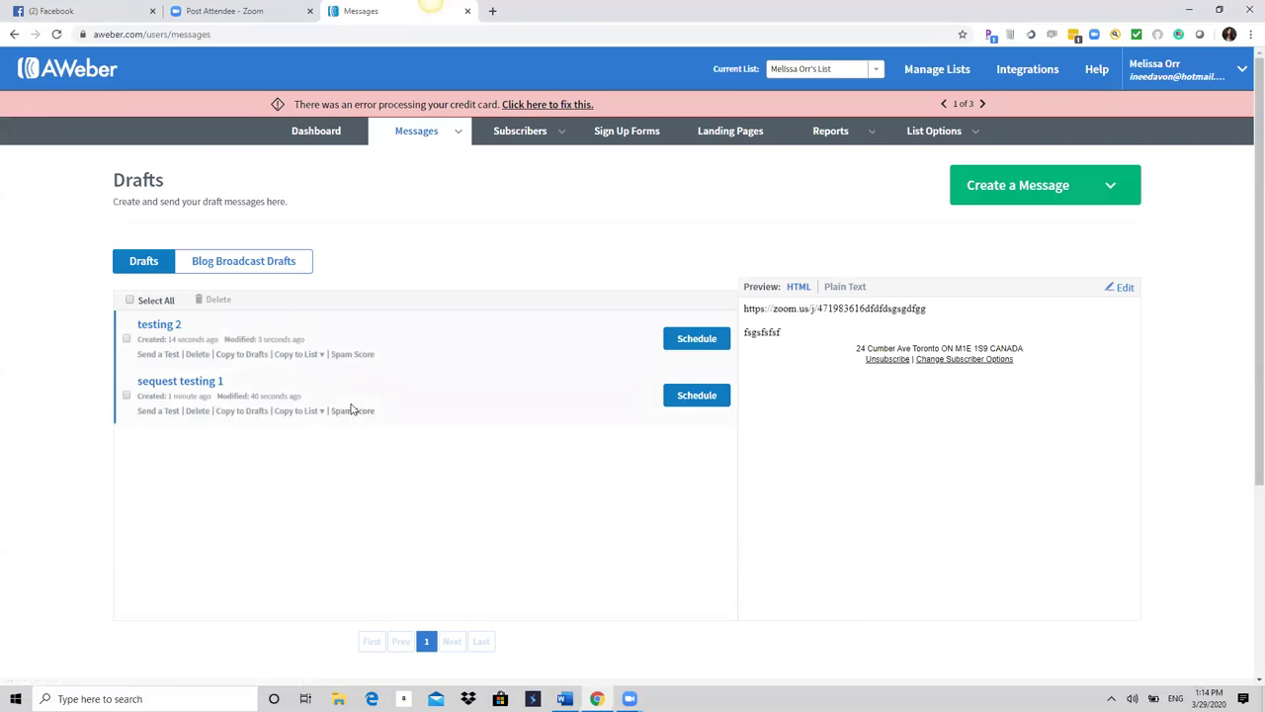
Copy sequest testing 1 to drafts and save the copy as 'sequest testing 3'.
click(242, 411)
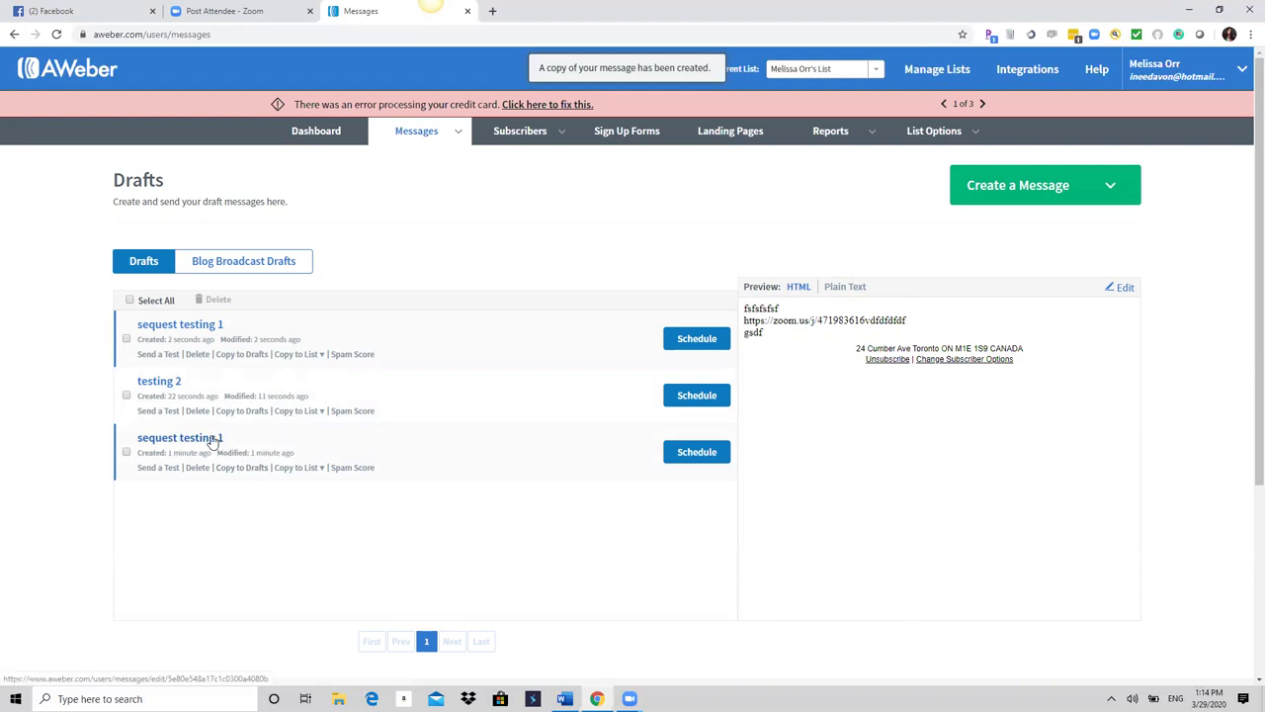
click(1118, 287)
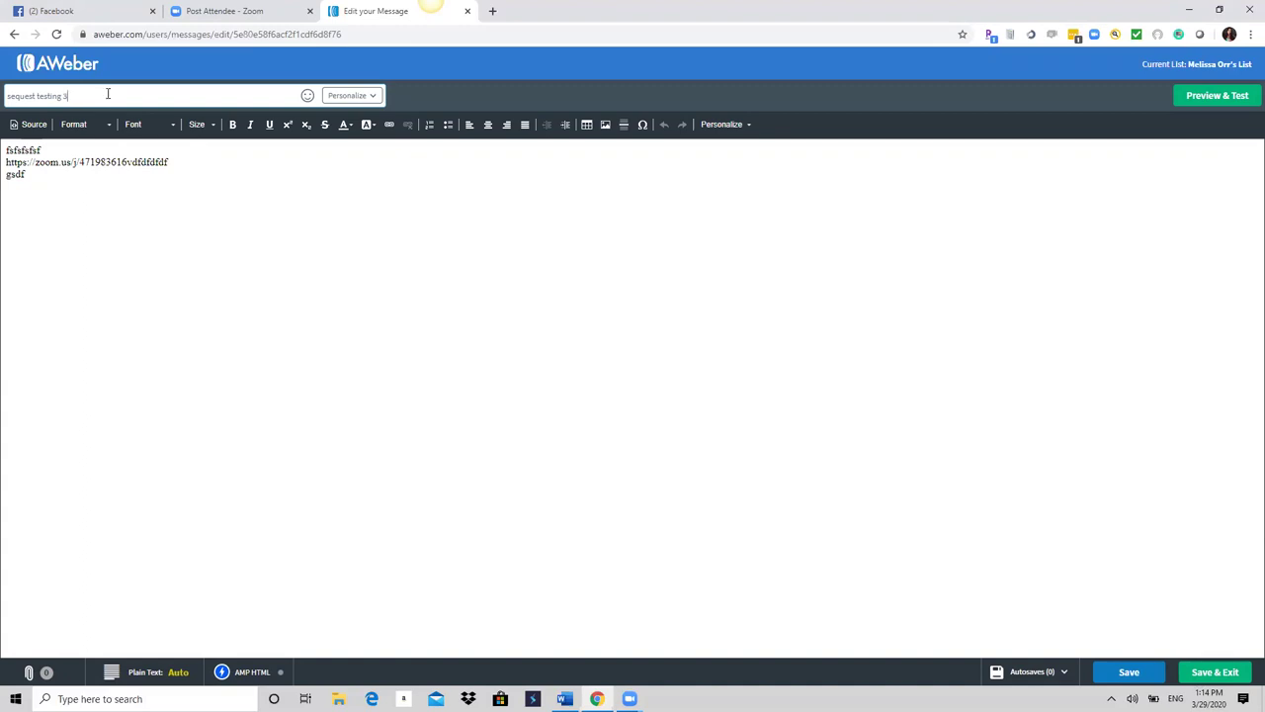
click(1218, 676)
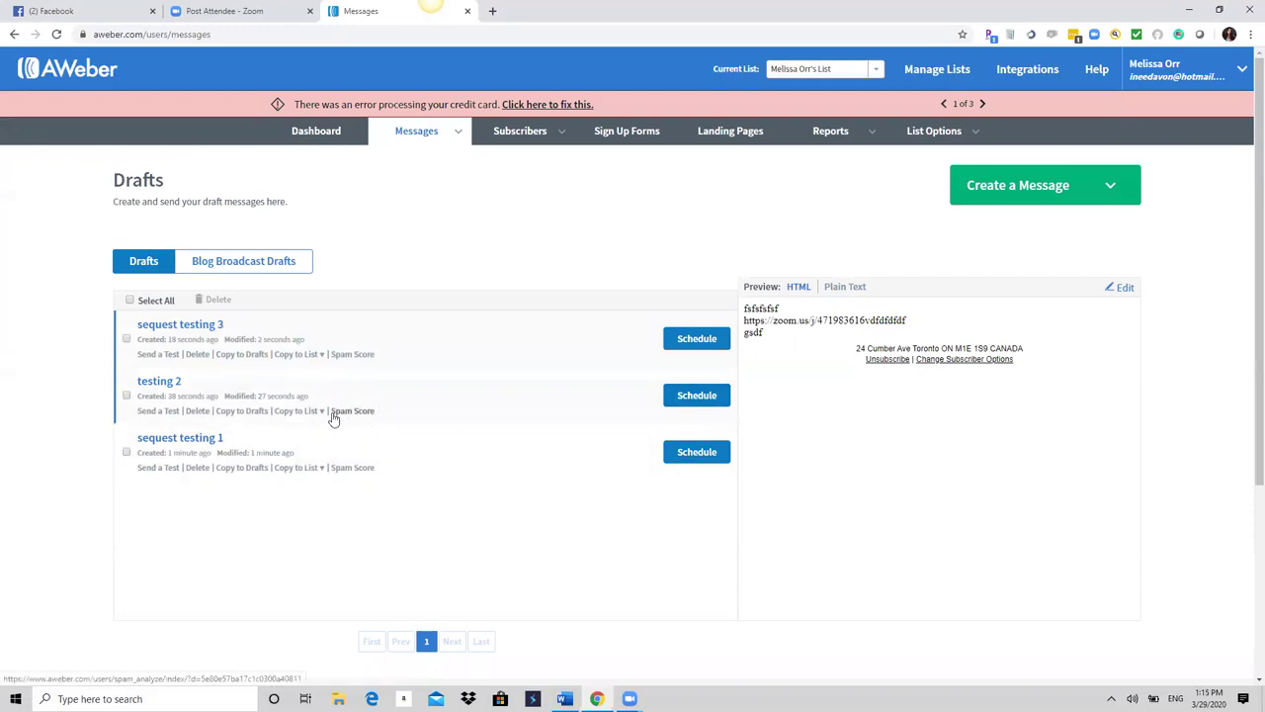
Delete the 'testing 2' draft.
click(125, 396)
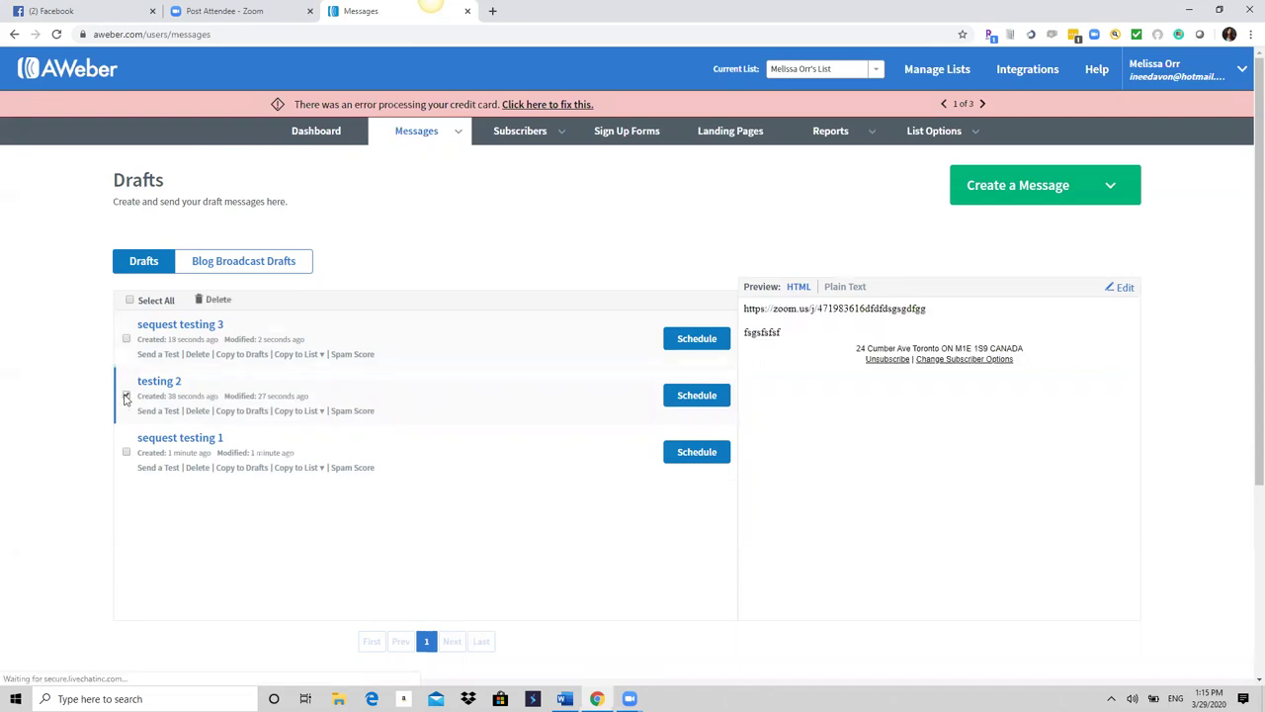
click(202, 299)
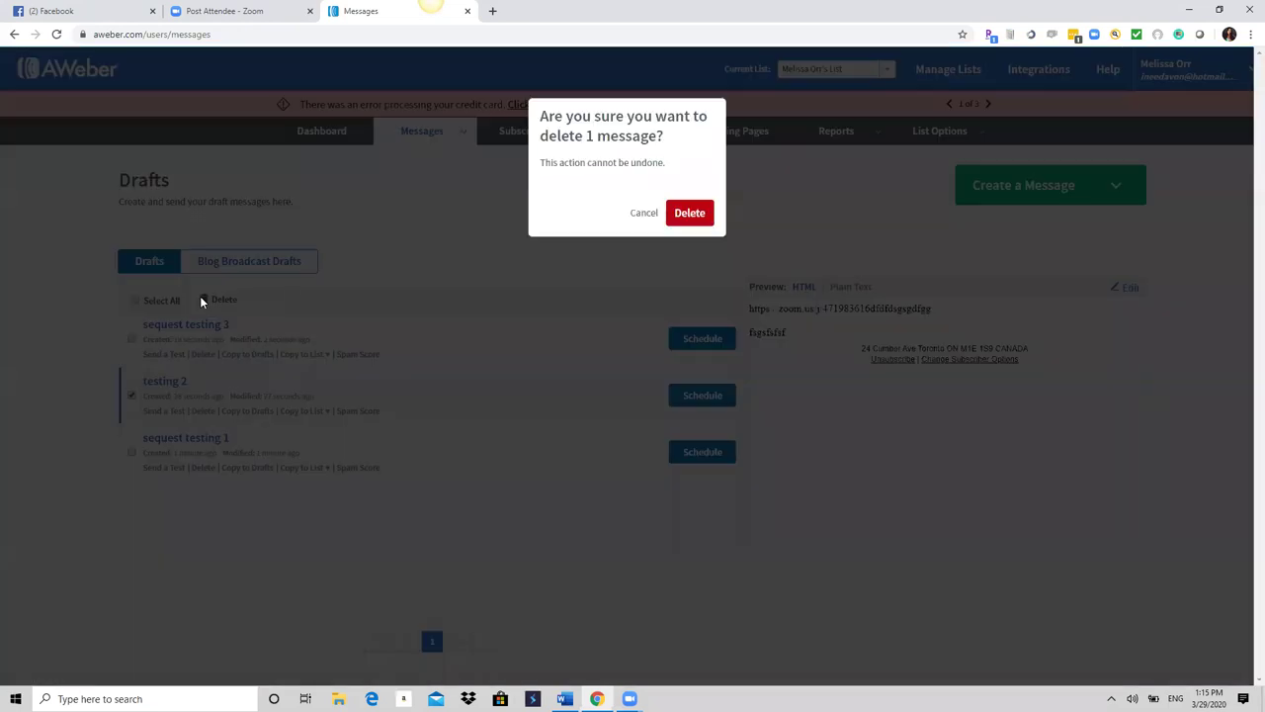
click(689, 213)
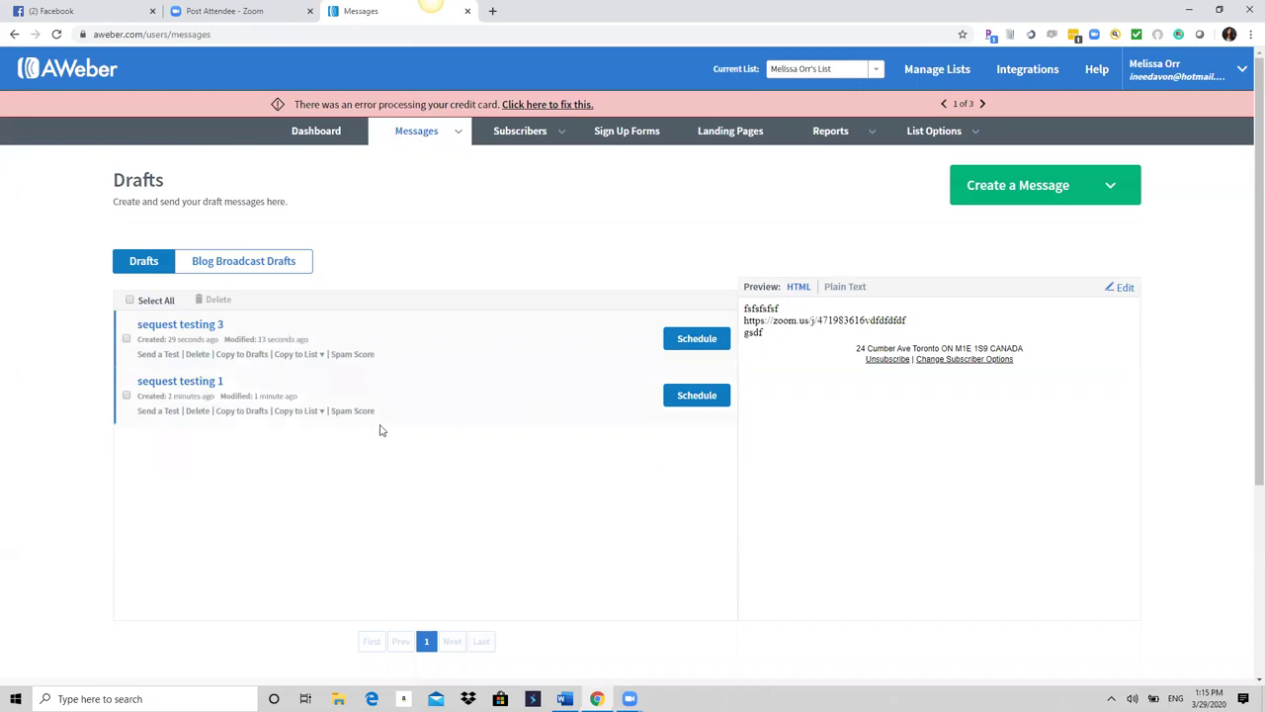
Make two more copies of sequest testing 1, saved as 'sequest testing 2' and 'sequest testing 4'.
click(248, 411)
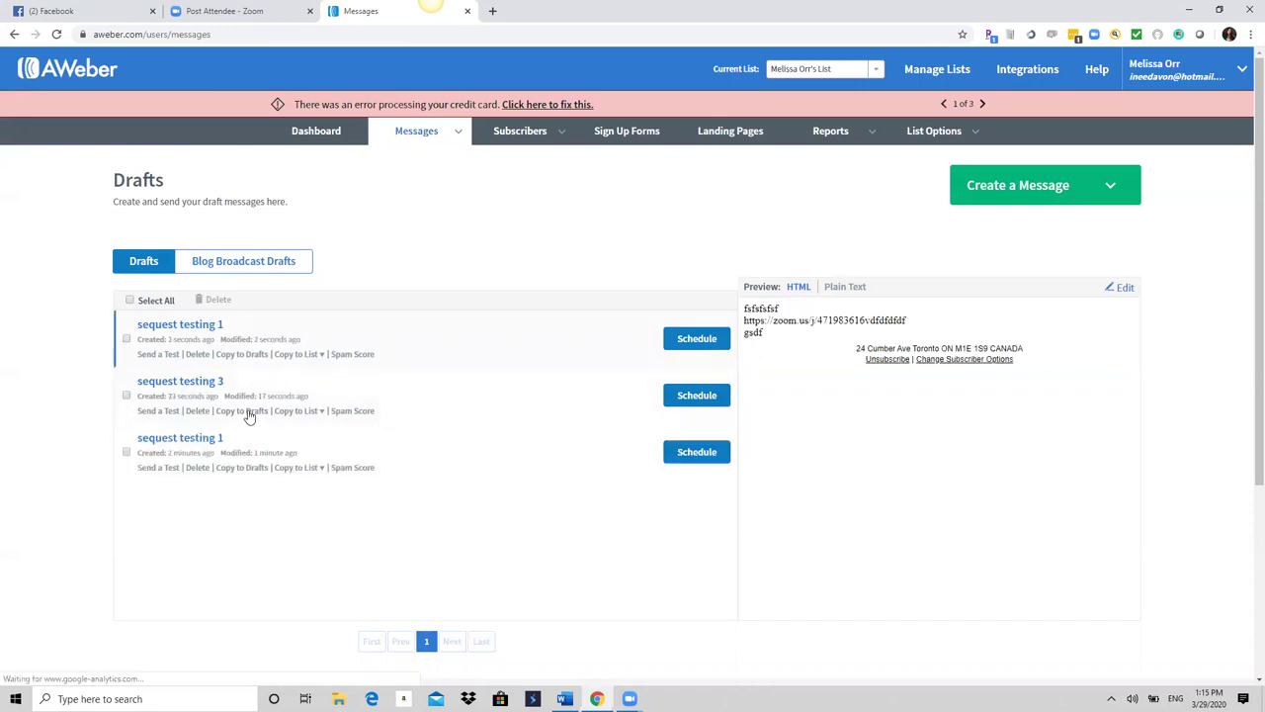
click(1123, 286)
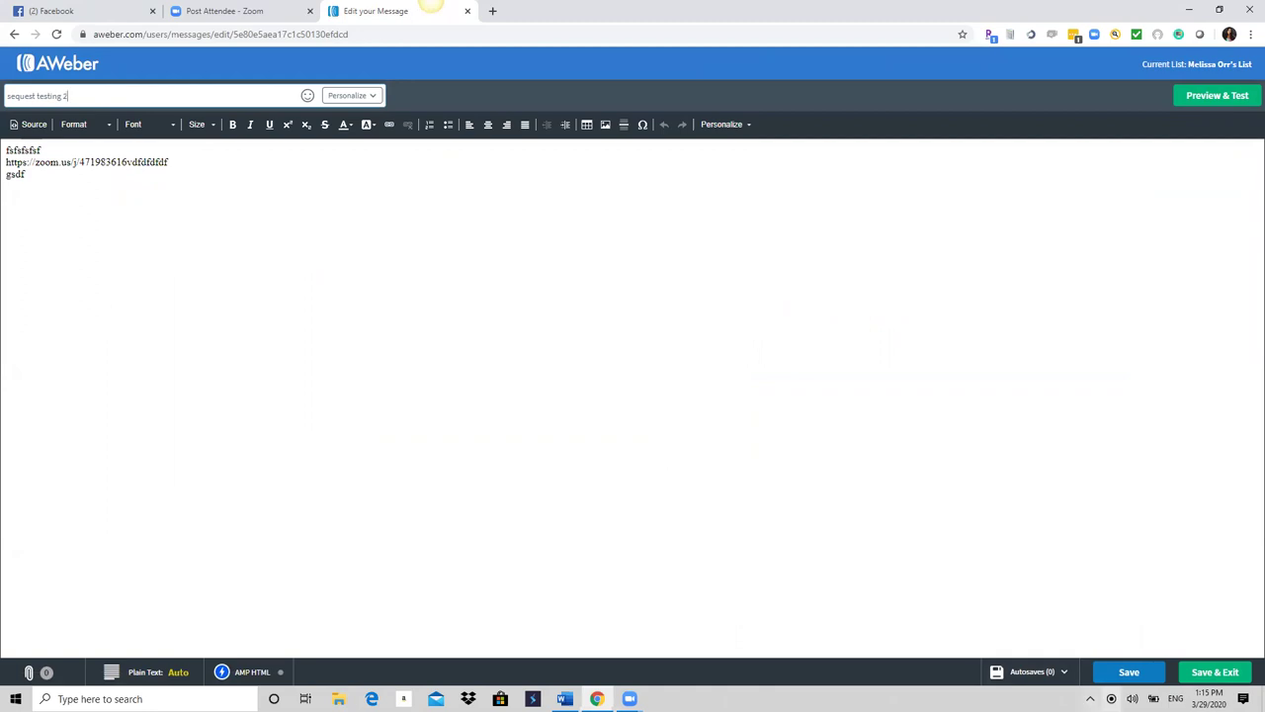
click(1212, 672)
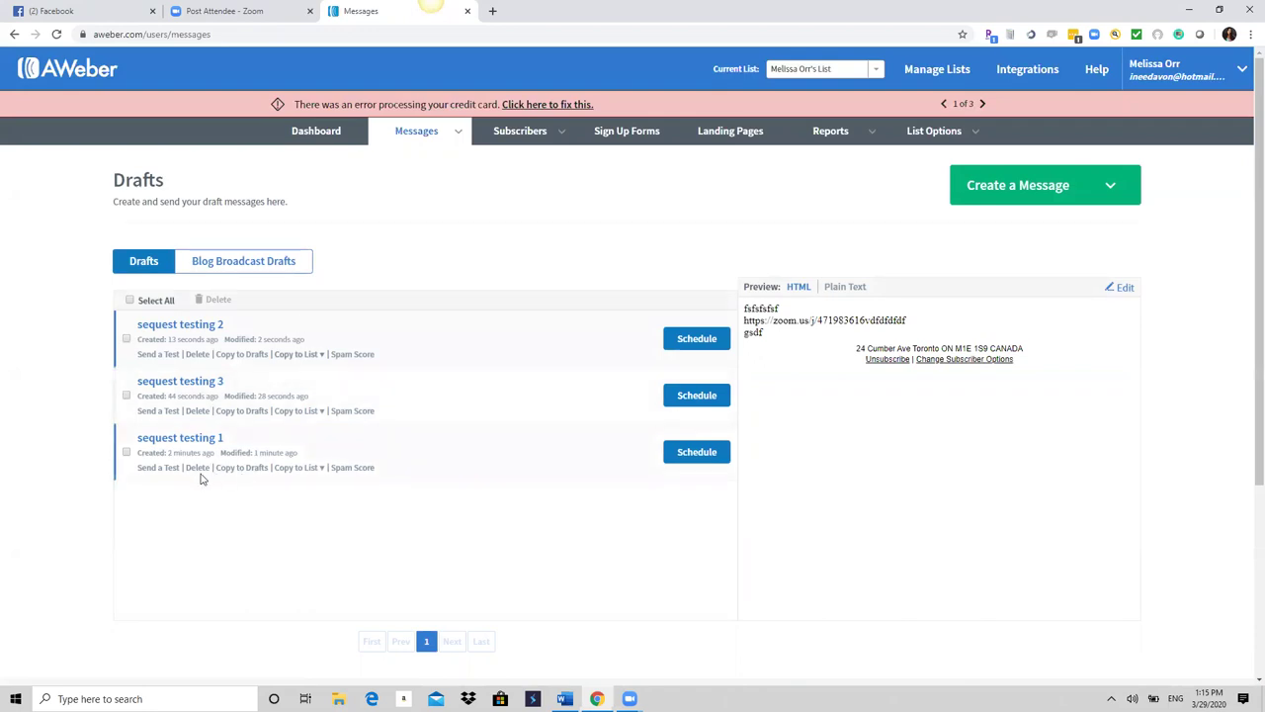
click(242, 470)
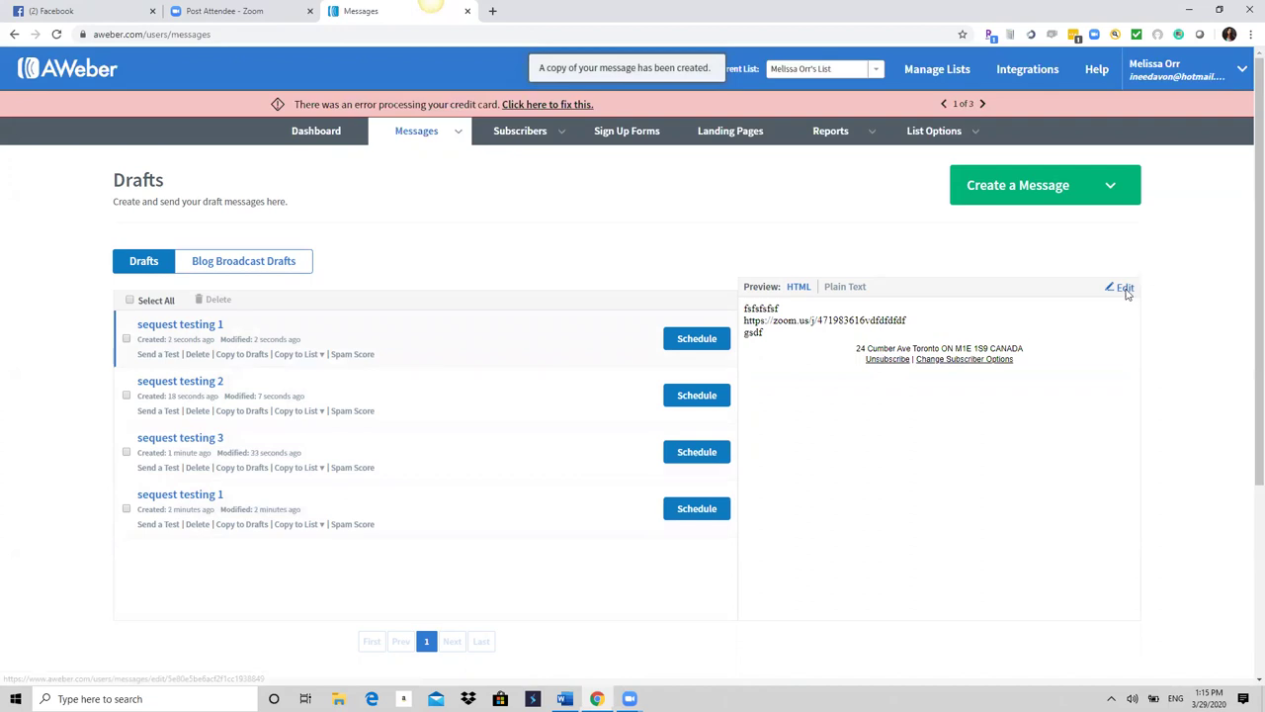
click(310, 134)
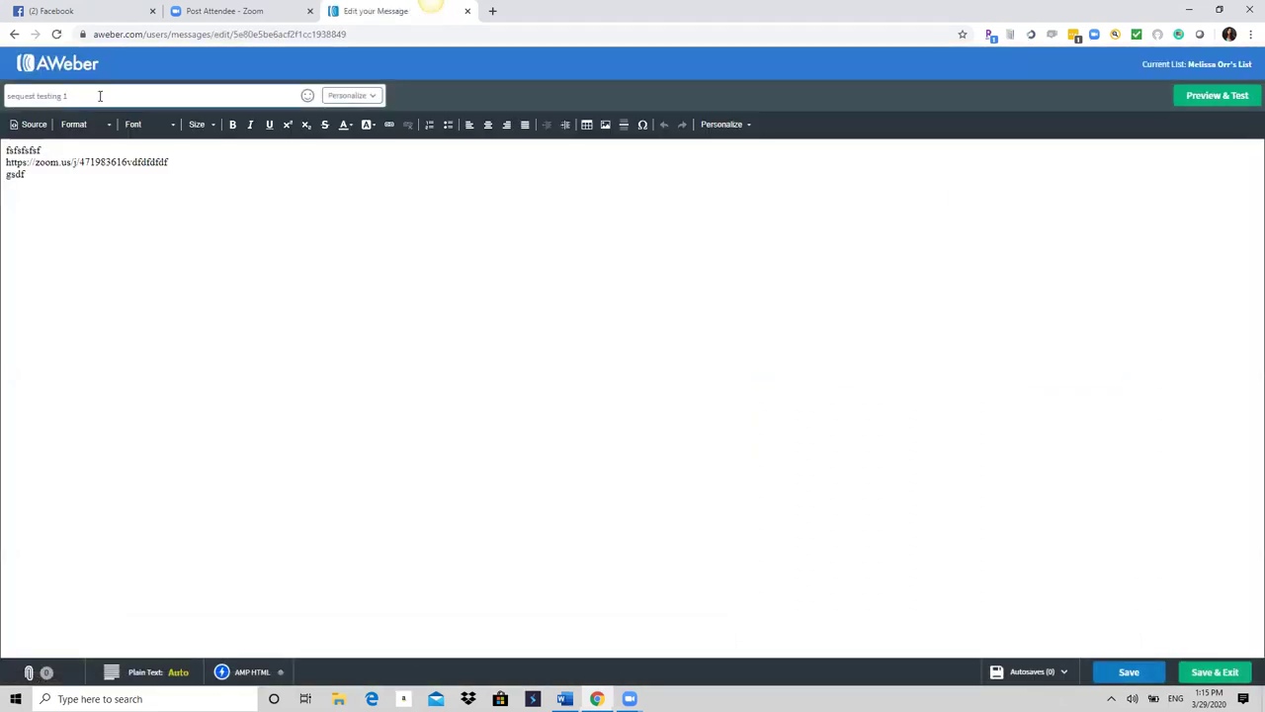
click(1215, 672)
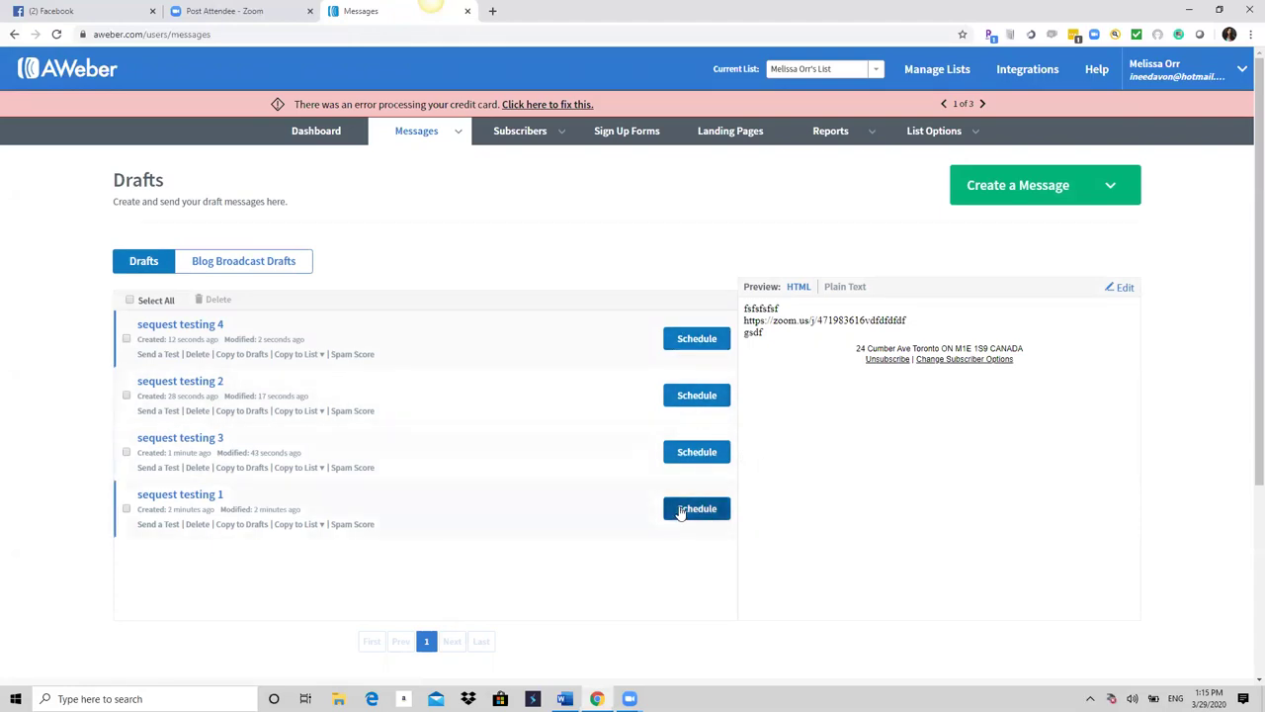
click(696, 508)
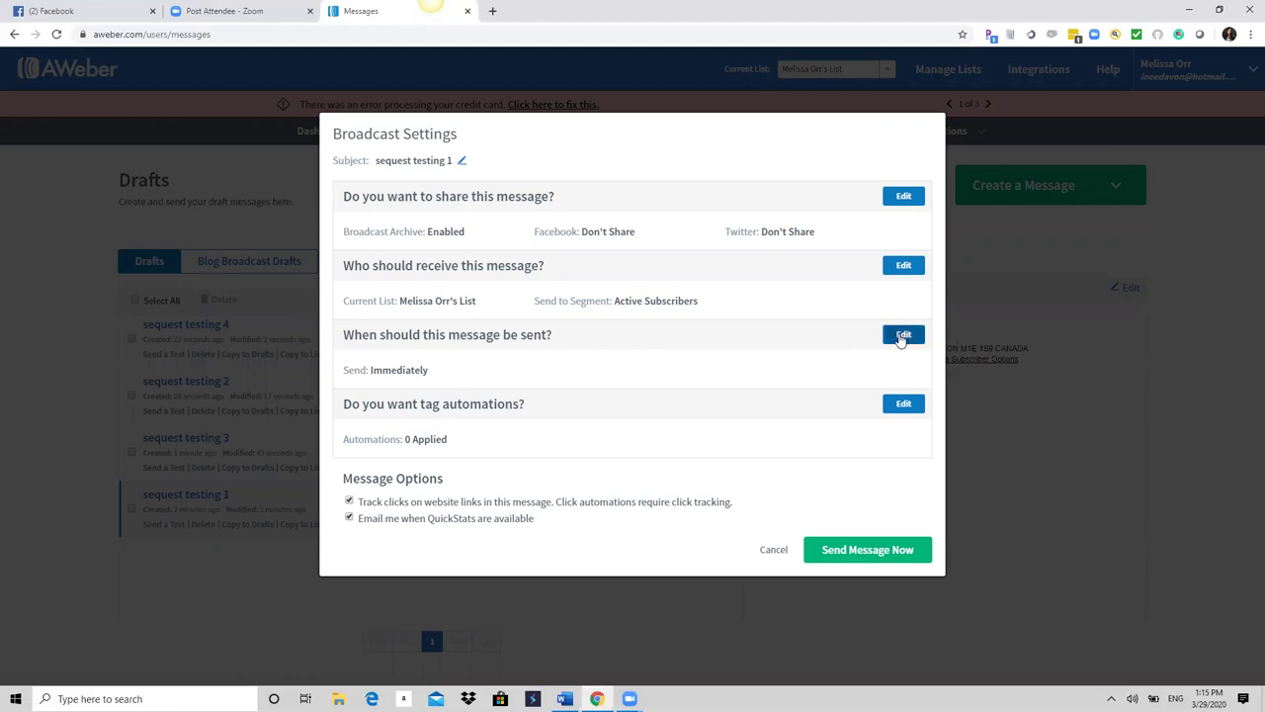
drag(458, 383, 376, 382)
click(387, 383)
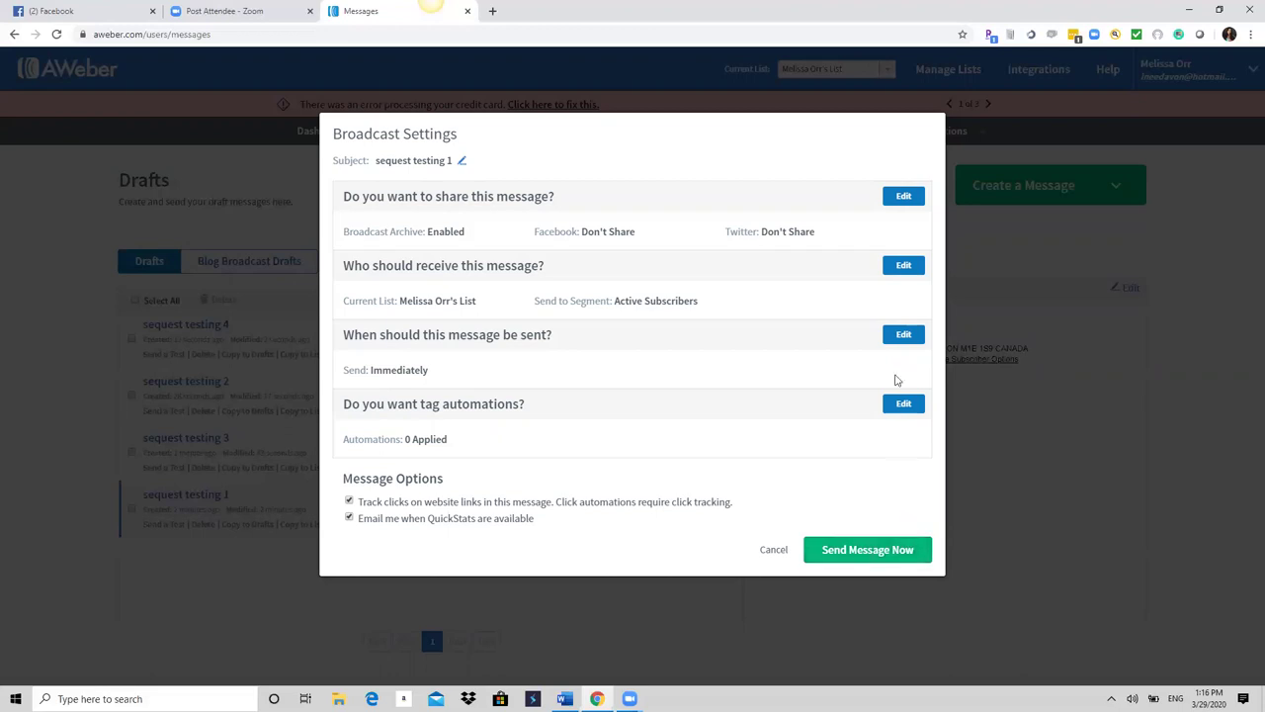
click(902, 336)
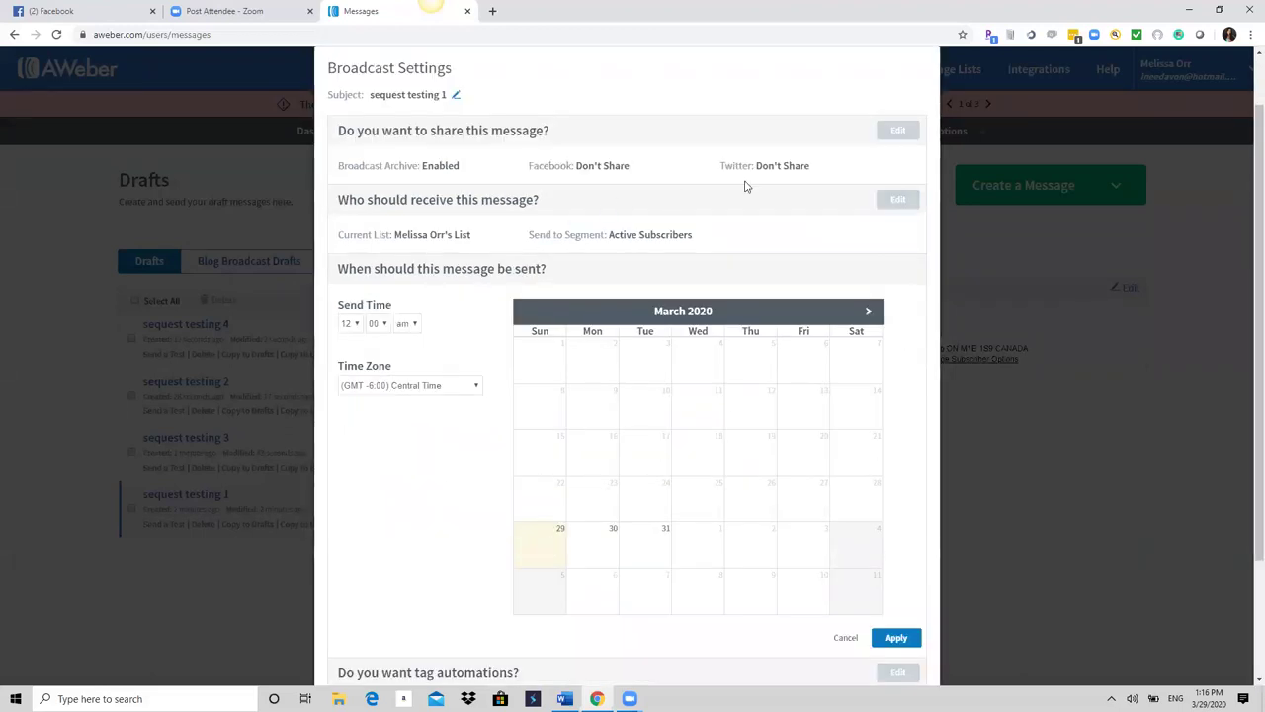
click(846, 639)
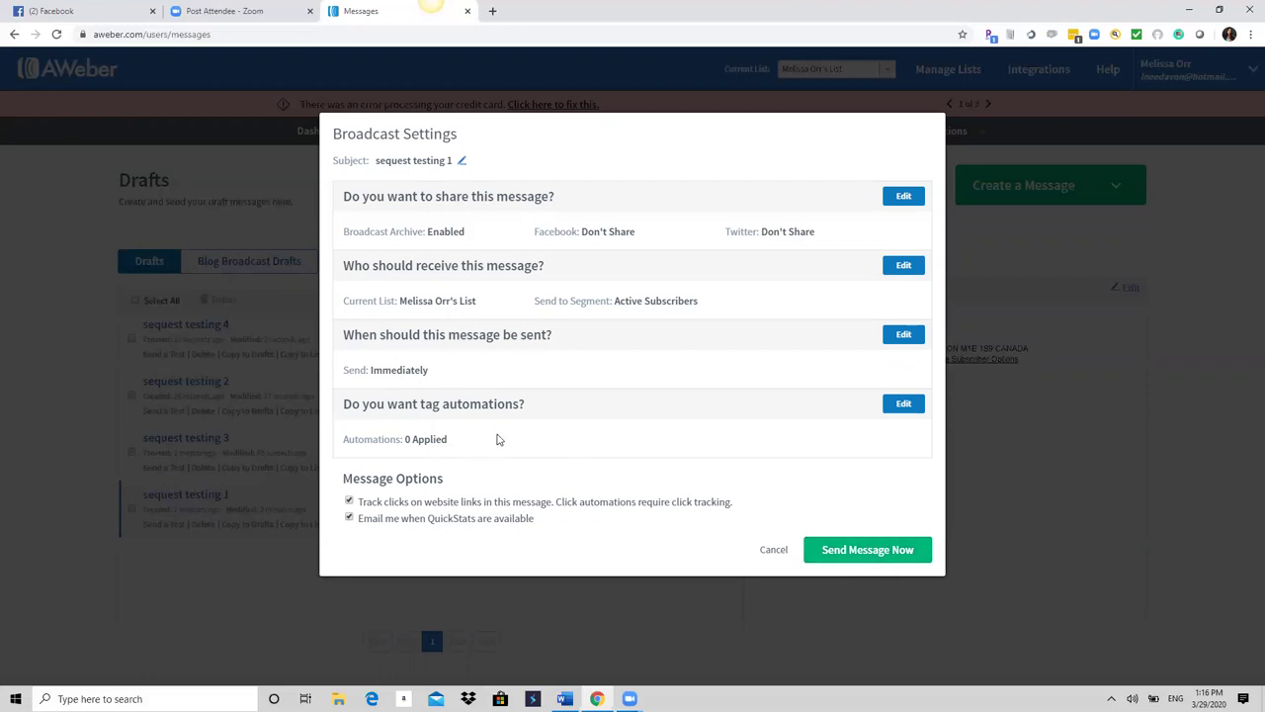
click(840, 552)
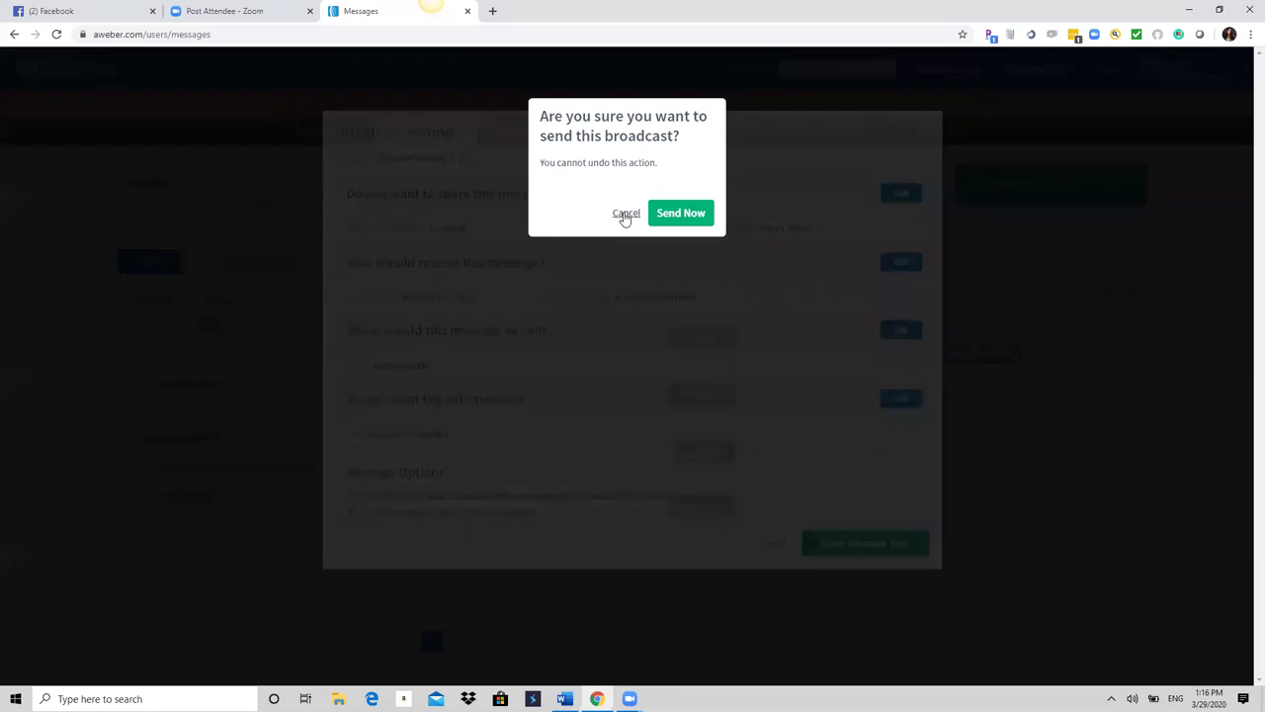
click(625, 216)
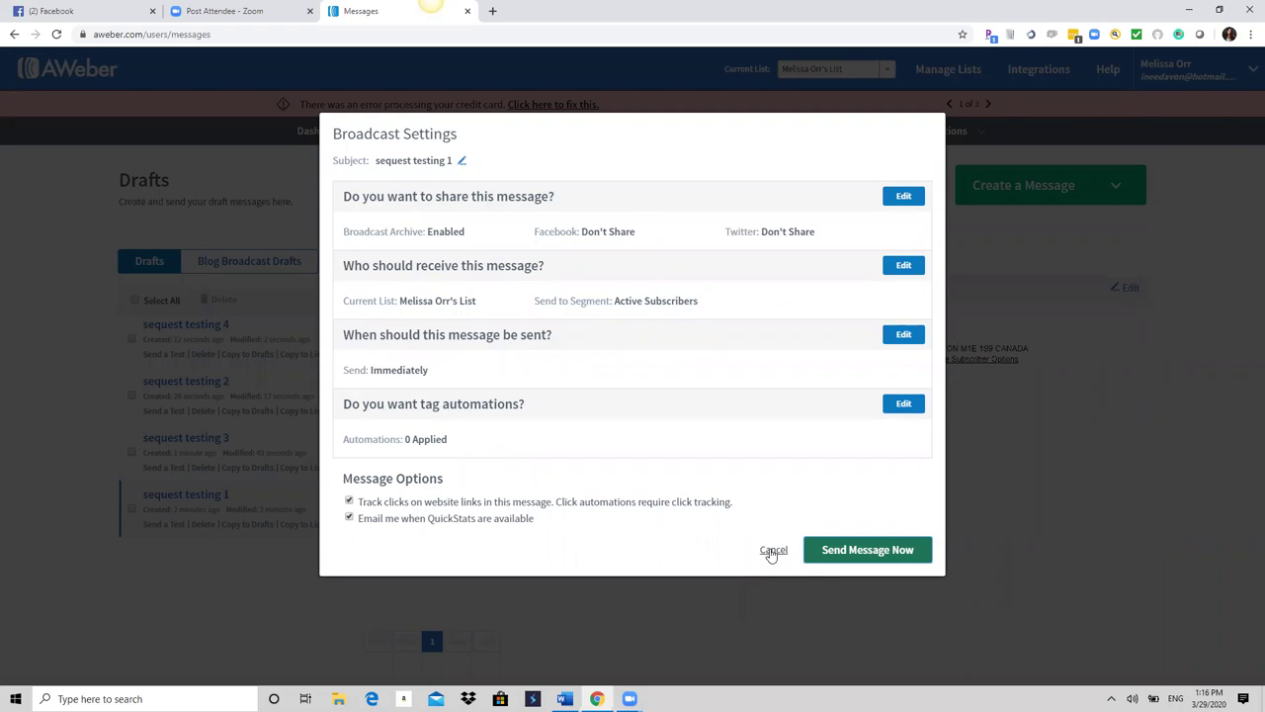
click(772, 551)
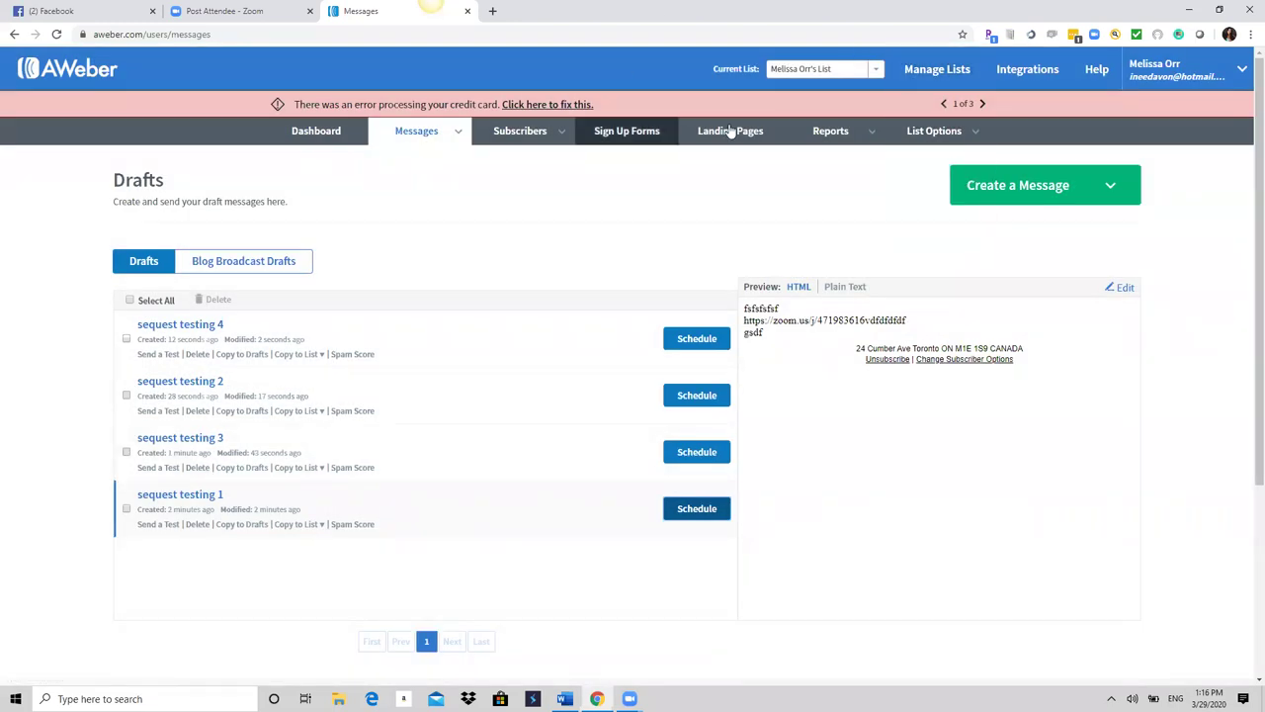
Start a new list from Manage Lists and advance past the company and sender details.
mouse_move(934, 131)
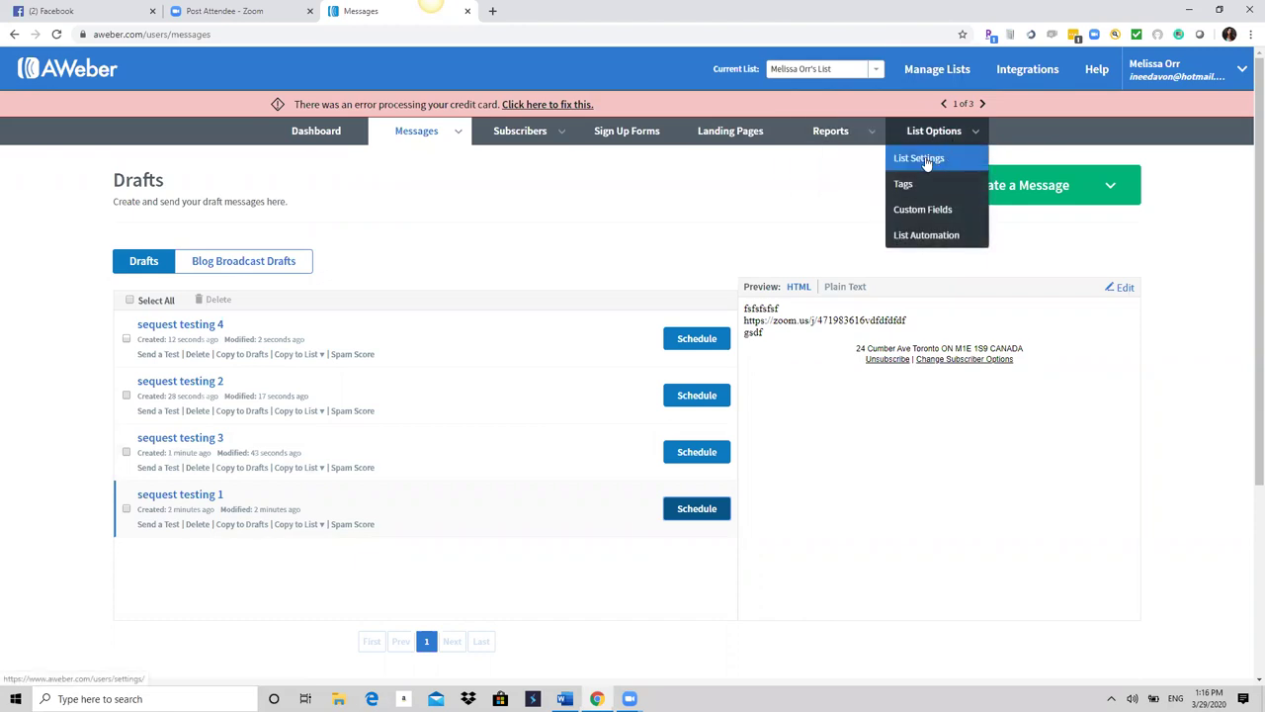
click(935, 74)
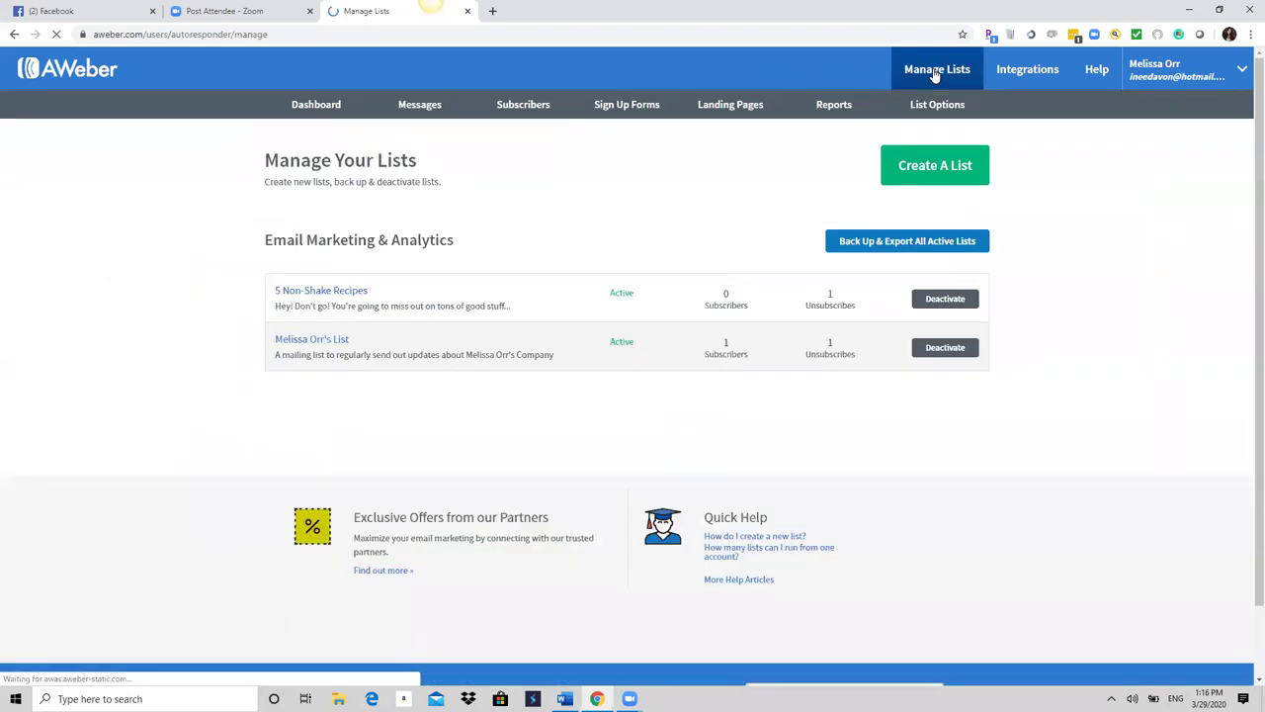
click(933, 184)
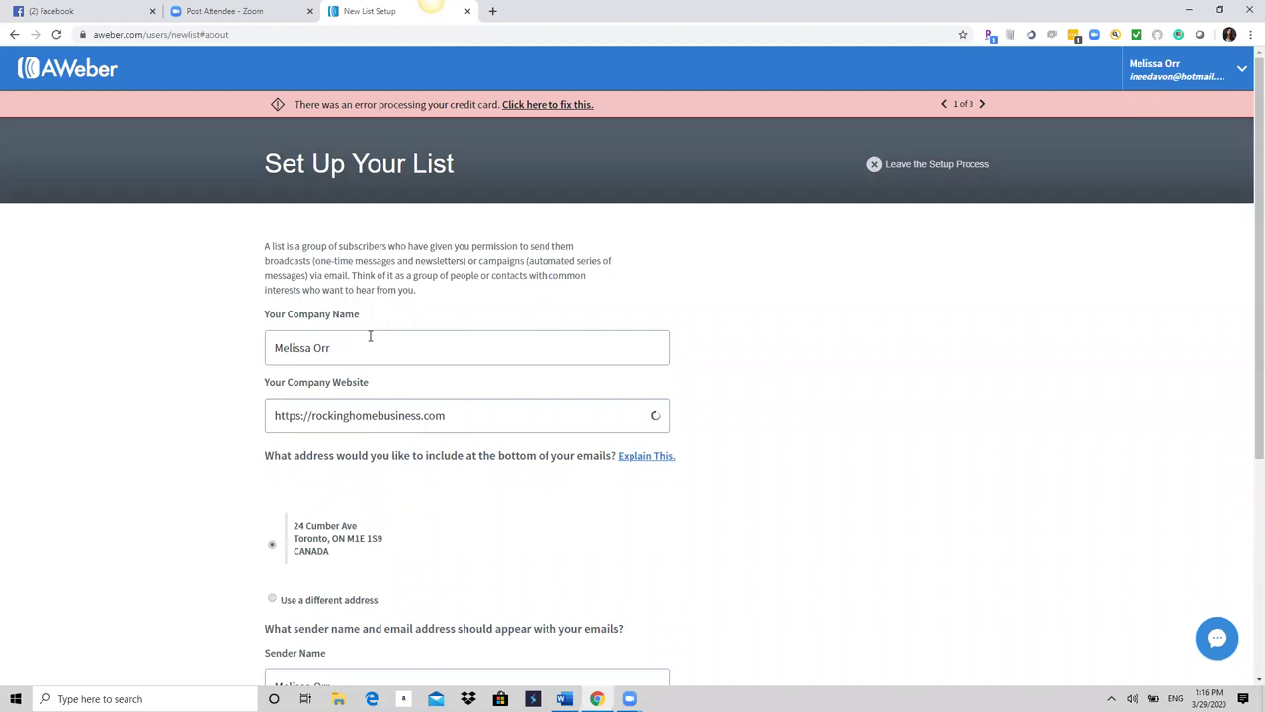
scroll(374, 322, down, 3)
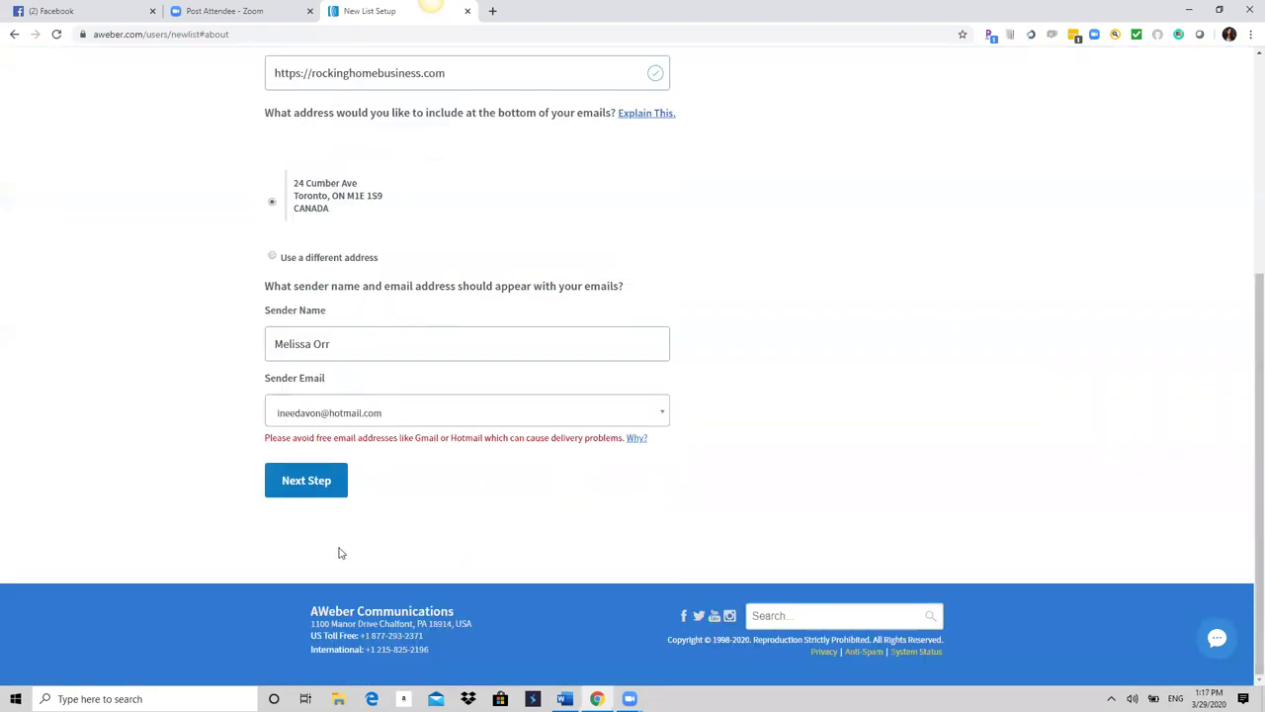
click(310, 486)
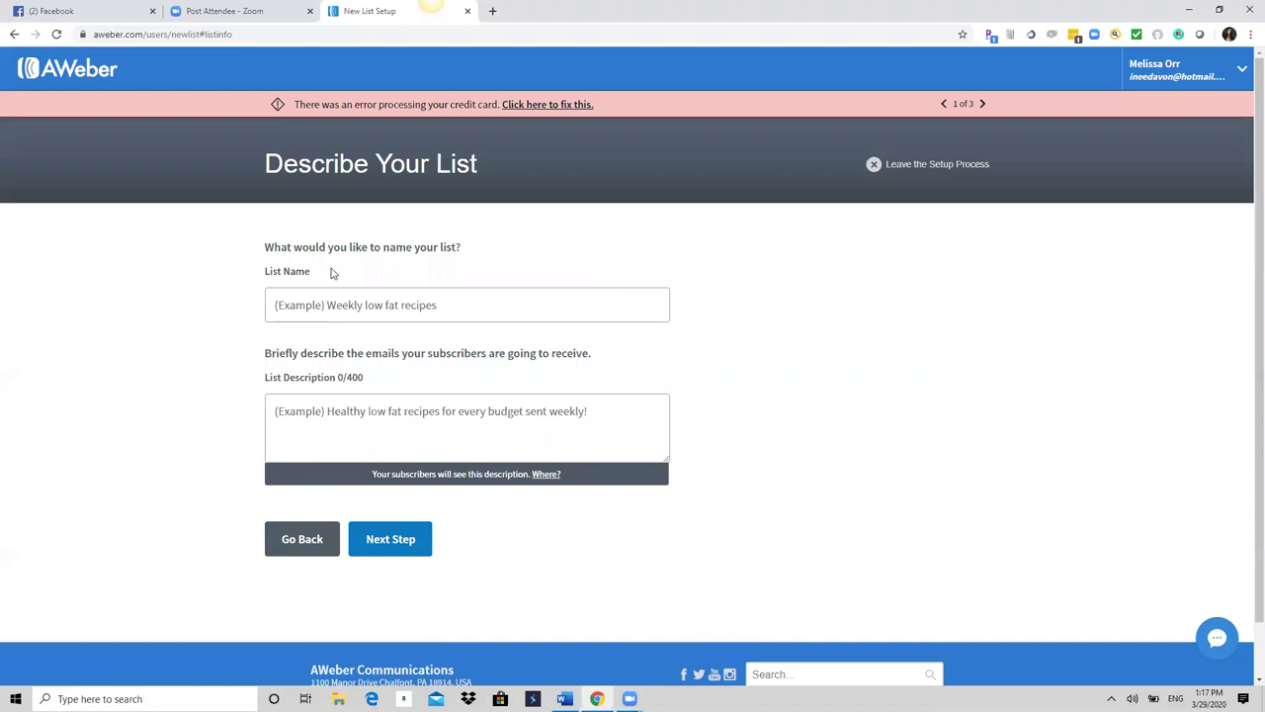
Name the list 'sequence testing' with the description 'dont forget to delete me'.
click(315, 305)
text(testing)
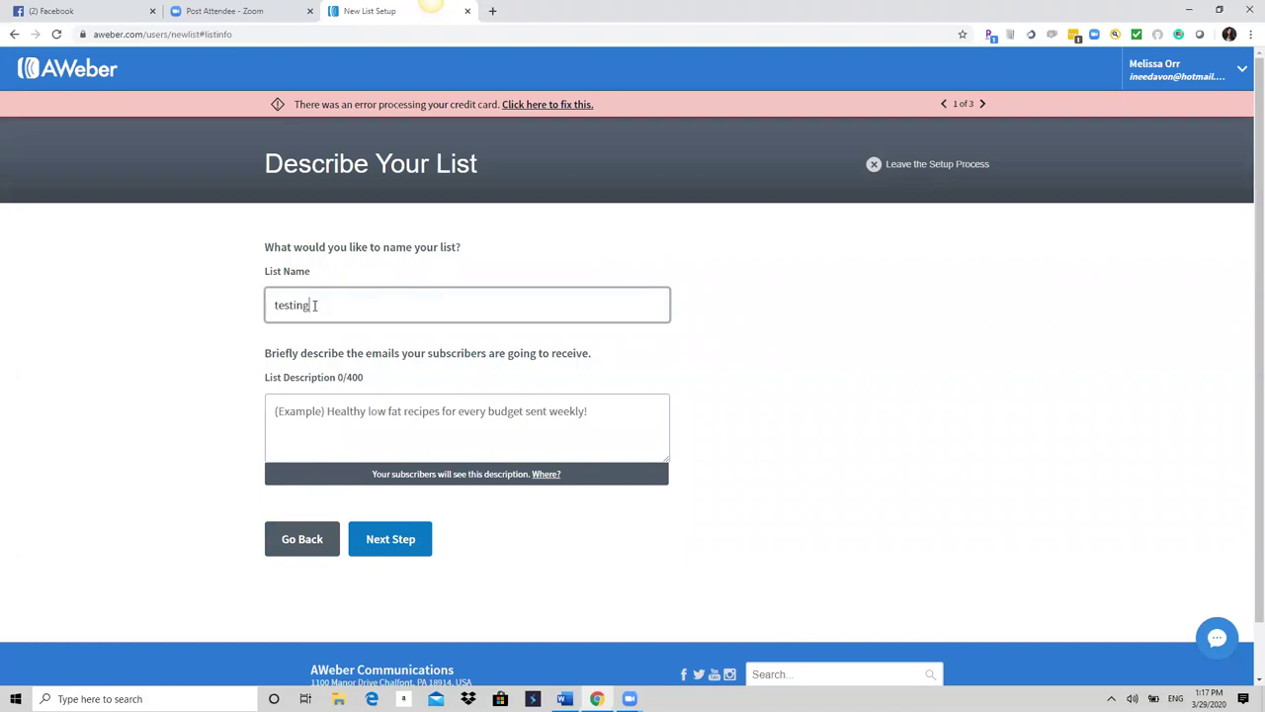
key(BackSpace)
key(BackSpace)
key(BackSpace)
key(BackSpace)
key(BackSpace)
key(BackSpace)
key(BackSpace)
text(sequence testing)
click(351, 430)
text(dont)
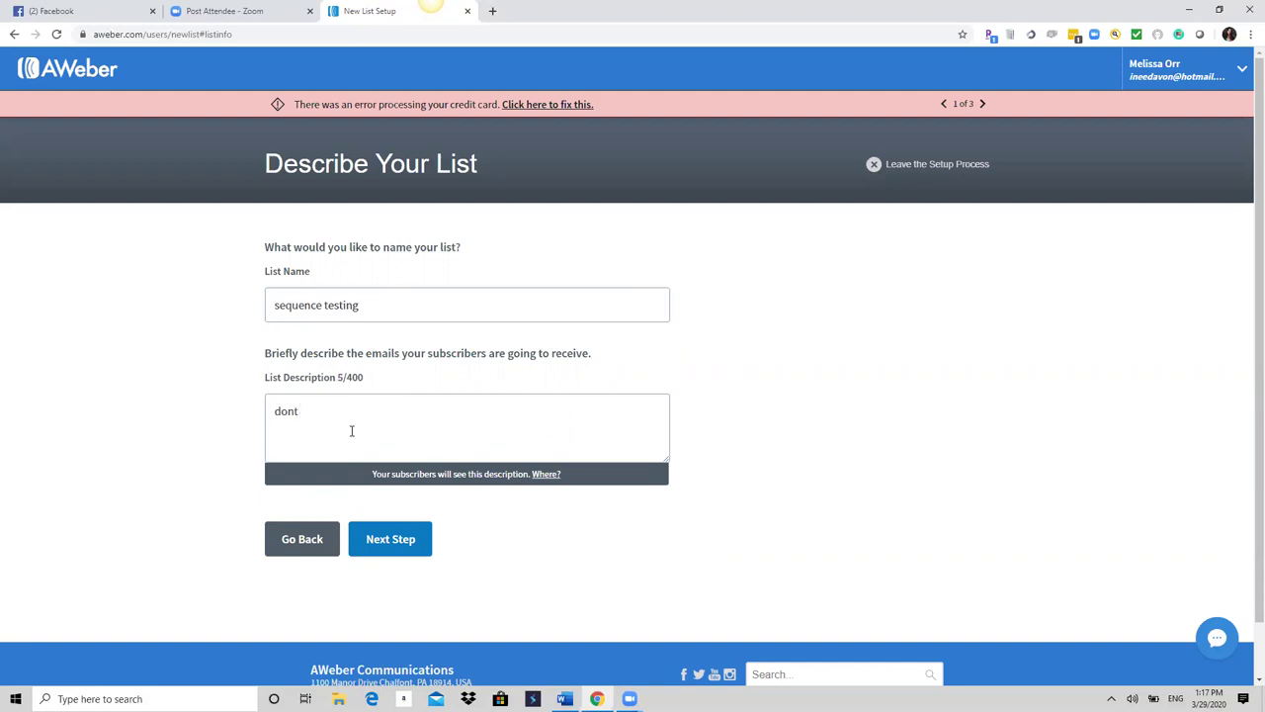
key(BackSpace)
key(BackSpace)
text(t forget to delete me)
Approve the confirmation message to create the list.
click(390, 540)
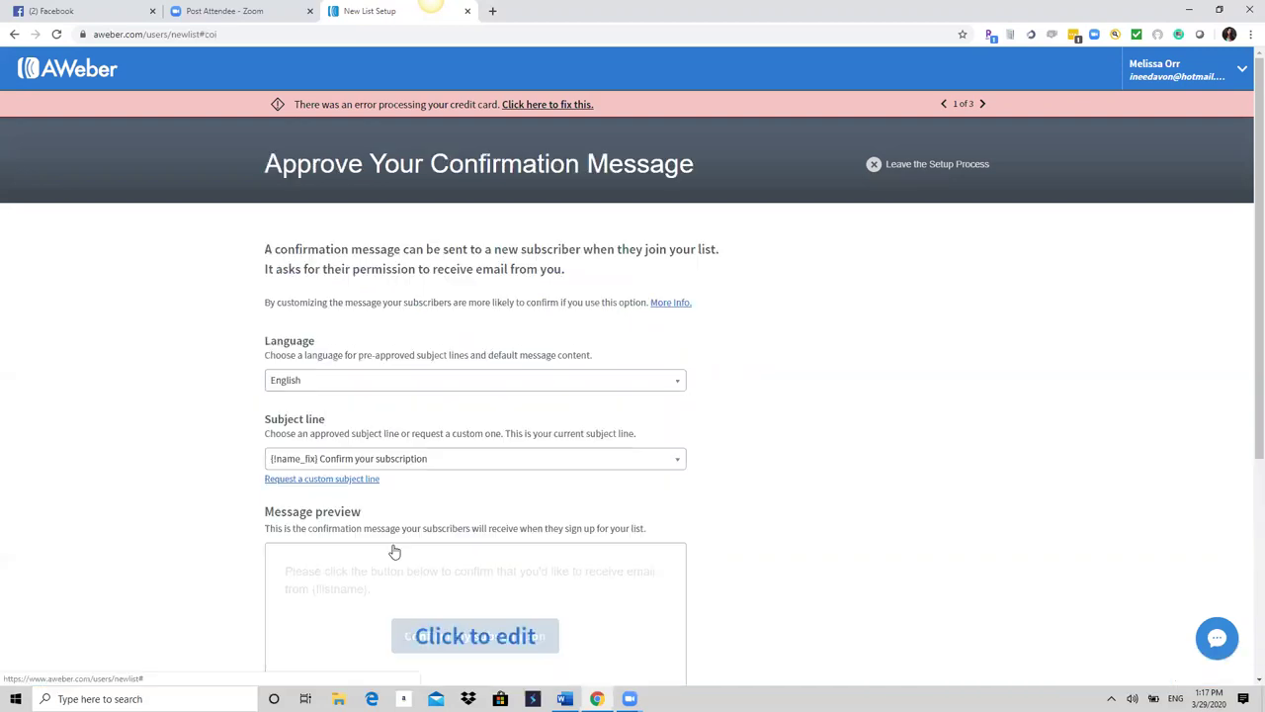
scroll(454, 507, down, 3)
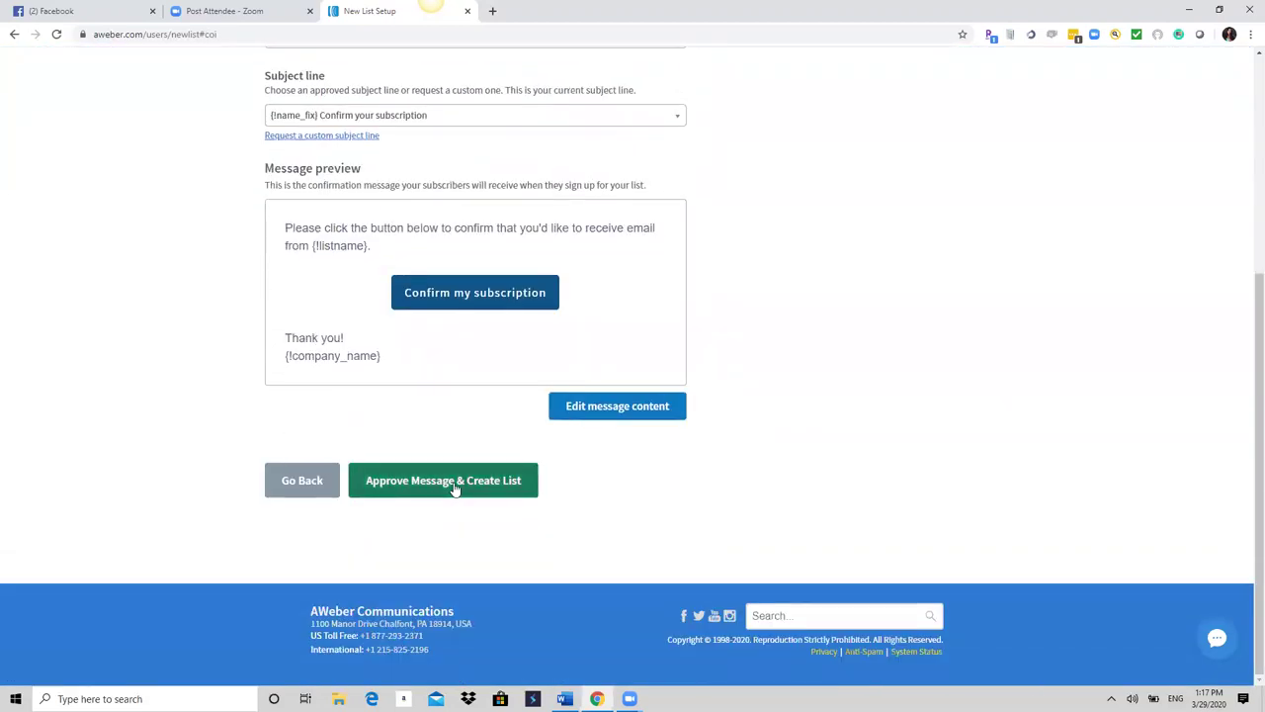
click(455, 488)
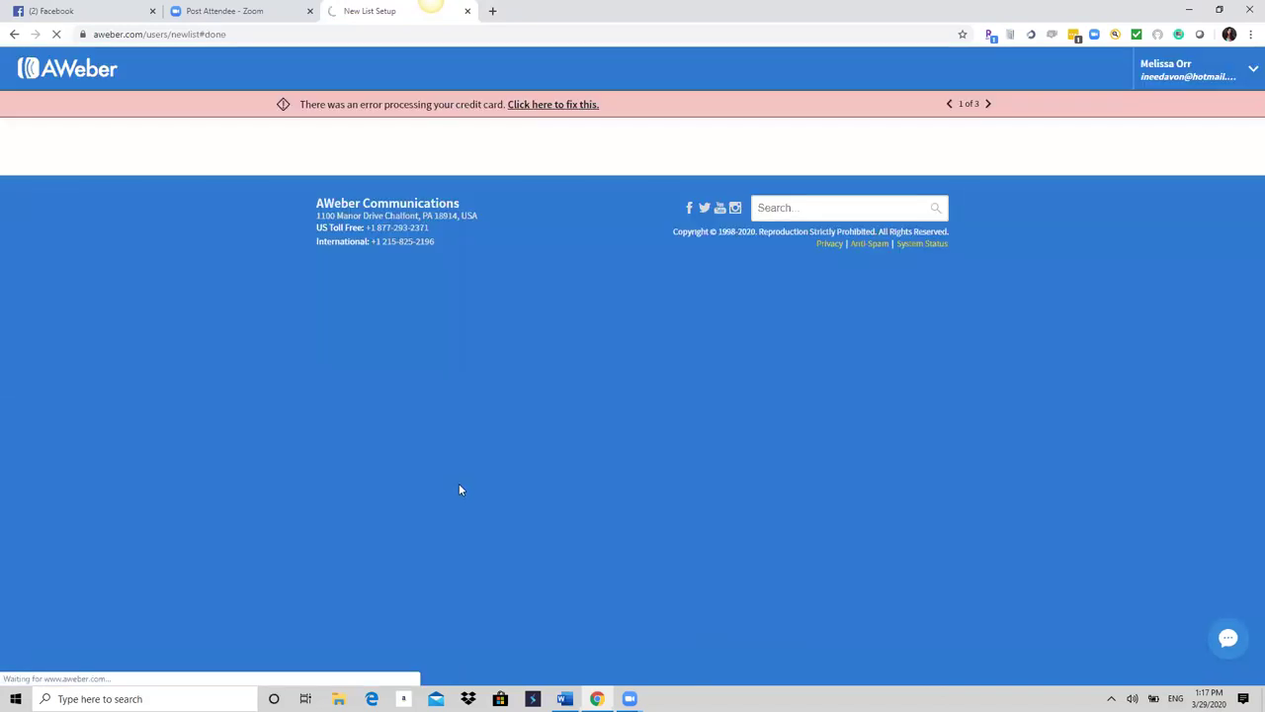
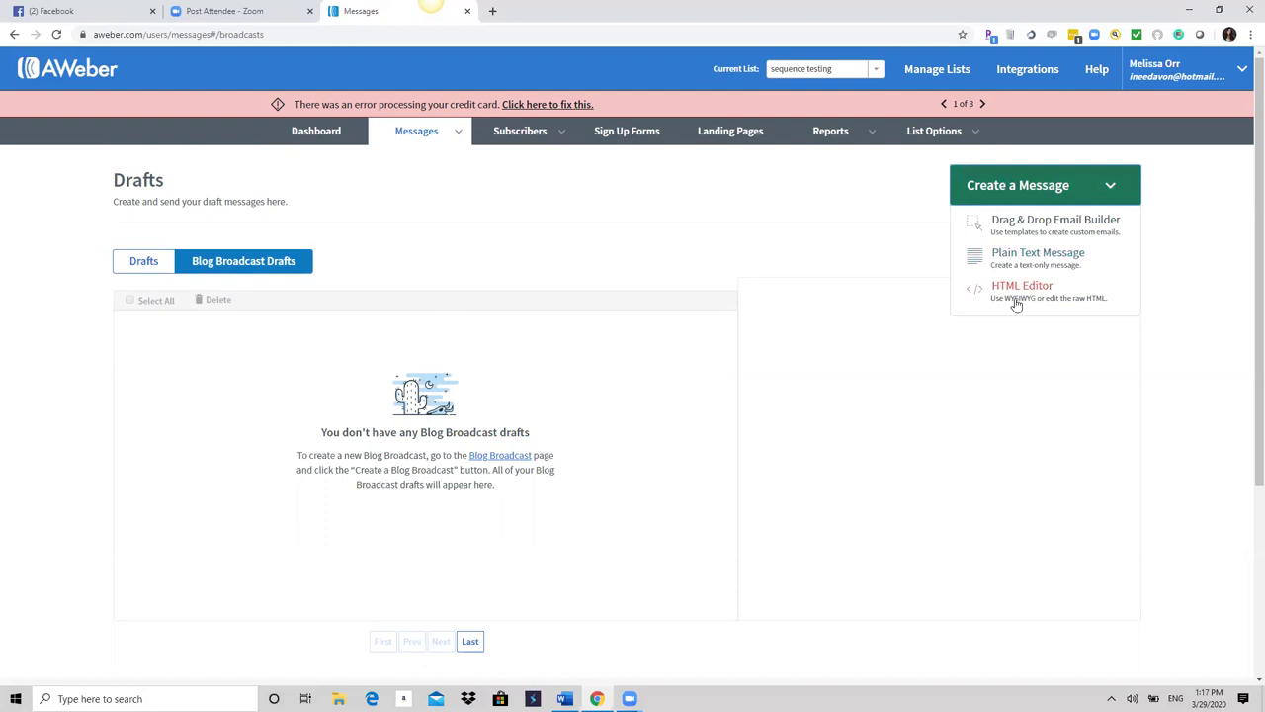
Create an HTML message with subject 'sequece testing 5' and save it as a draft.
click(1018, 290)
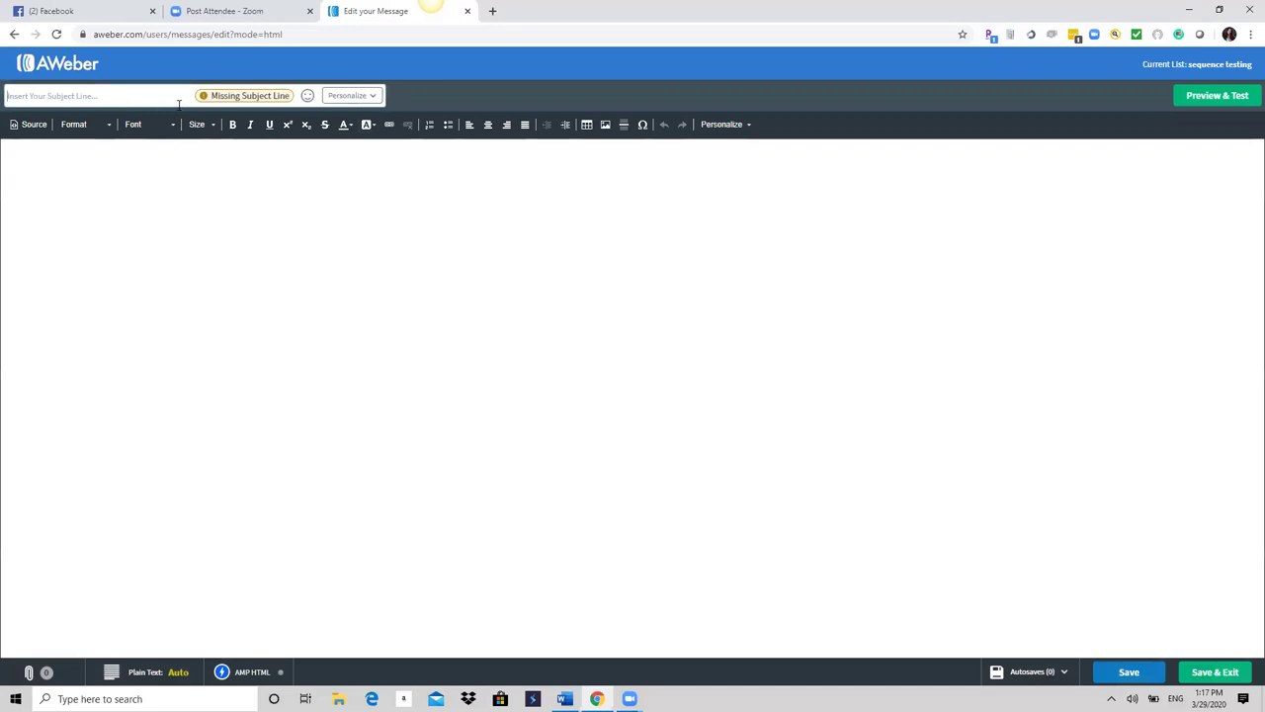
text(seq)
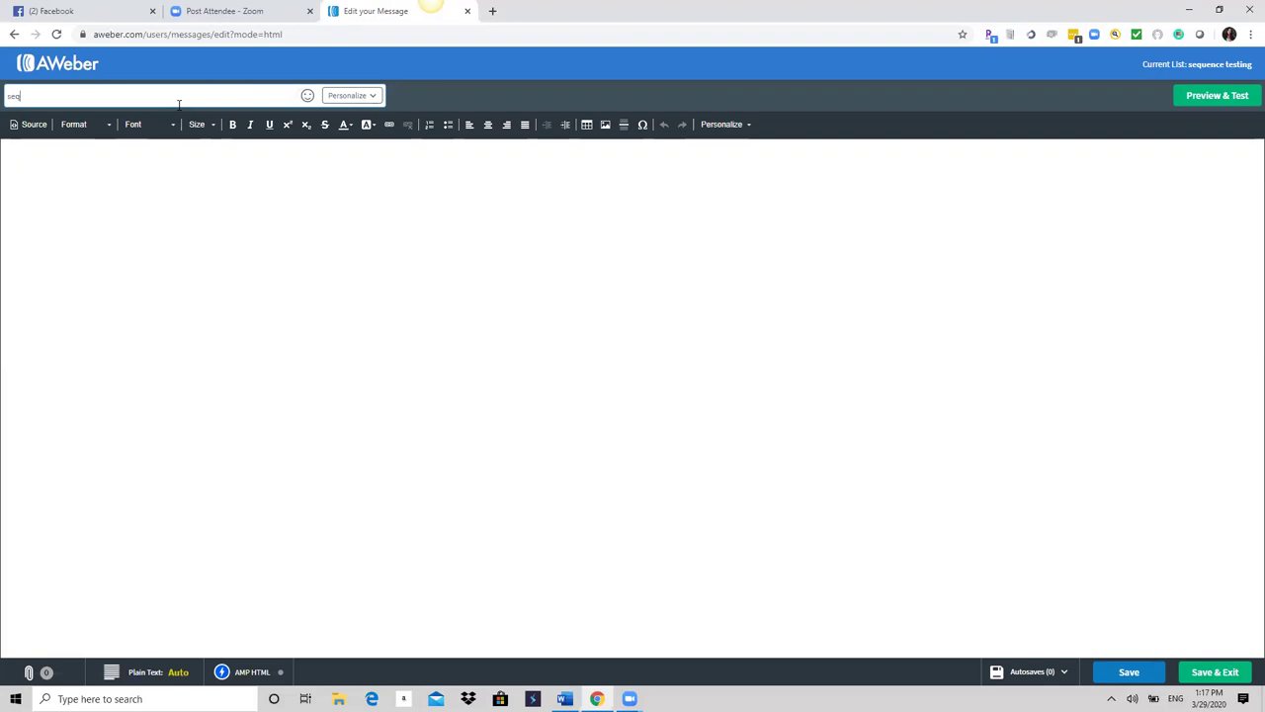
text(uece te)
text(sting 5)
text(dfdfd)
click(1220, 676)
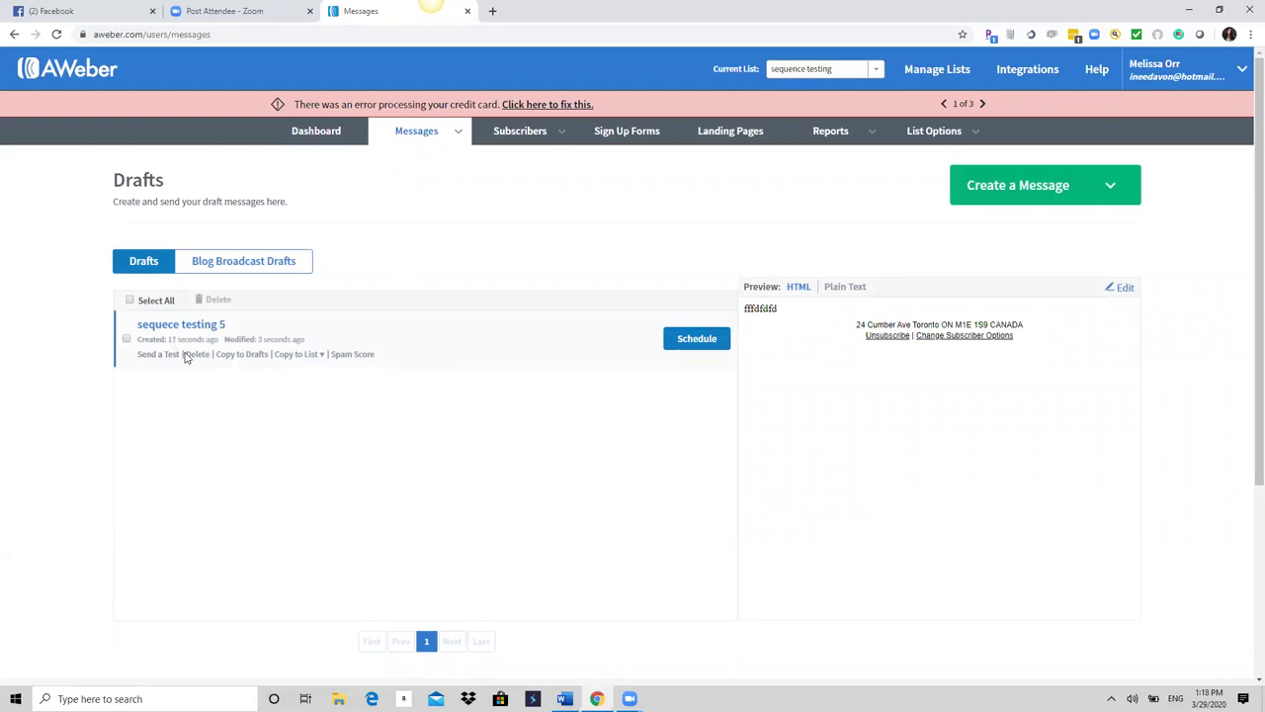
Show the Drafts page for the owner's personal list.
mouse_move(420, 138)
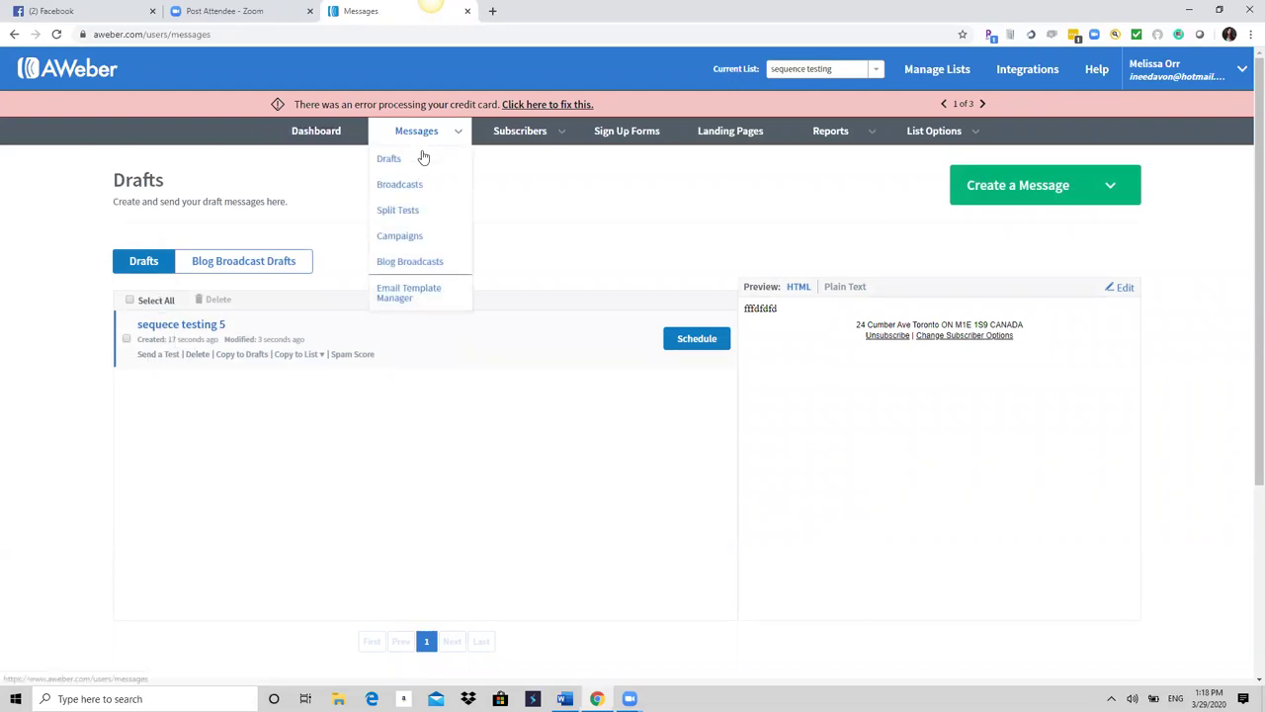
click(389, 161)
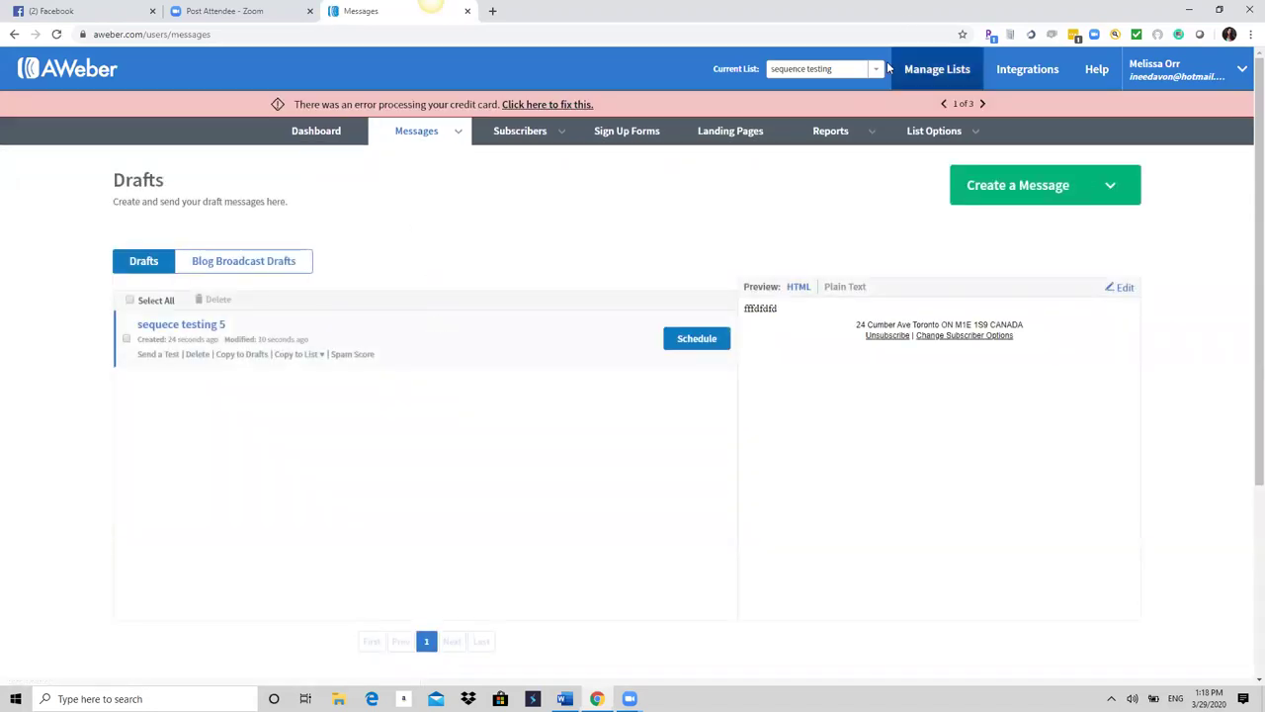
click(828, 69)
click(827, 108)
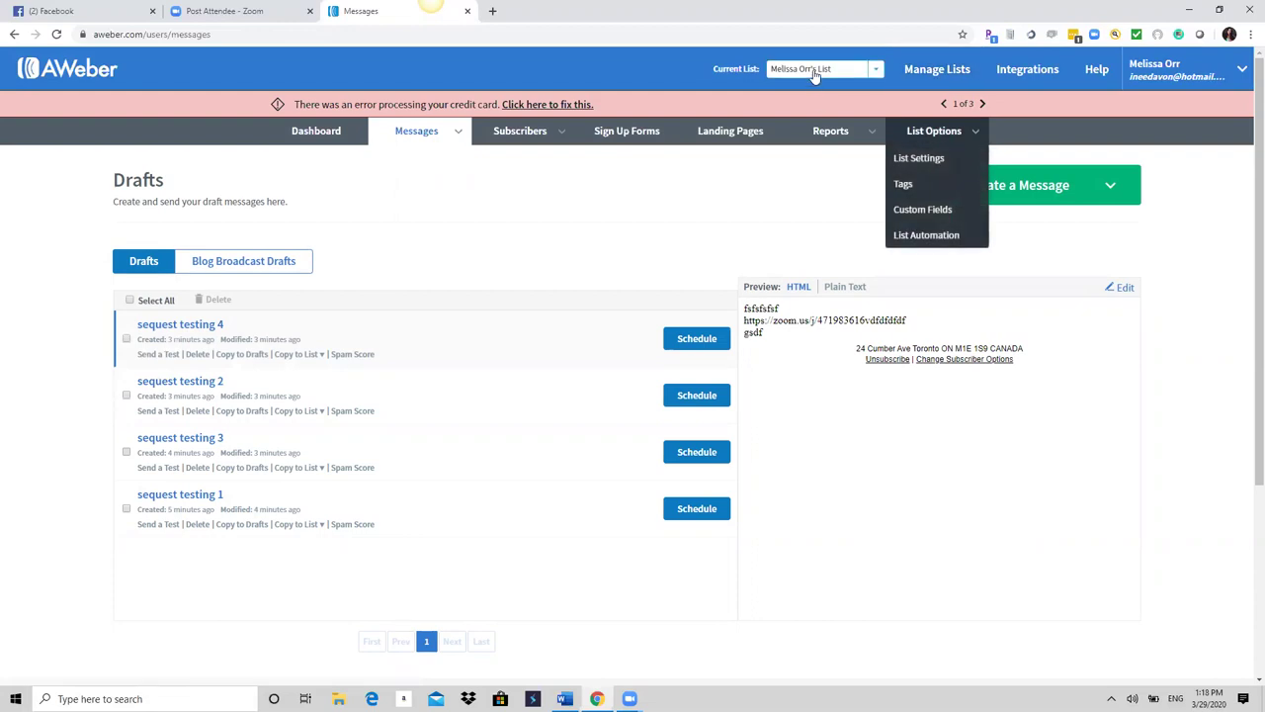
Copy sequest testing 4, 2, 3 and 1 to the sequence testing list.
click(317, 355)
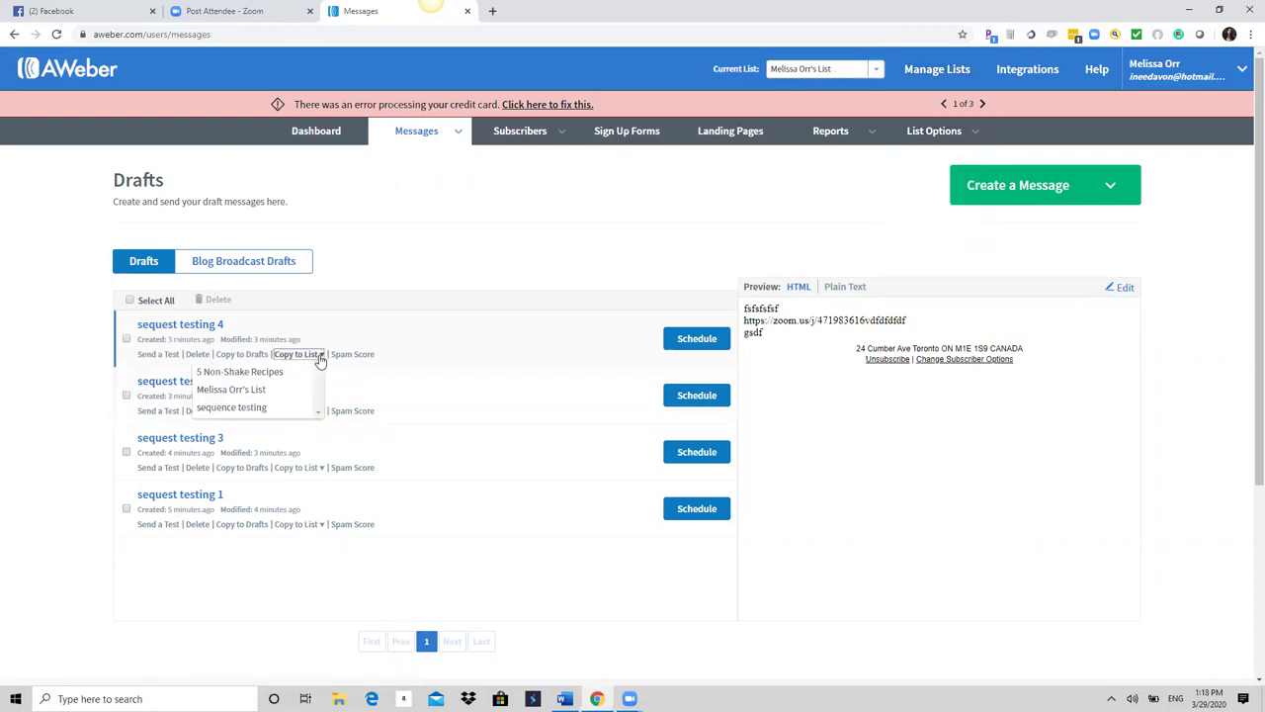
click(241, 415)
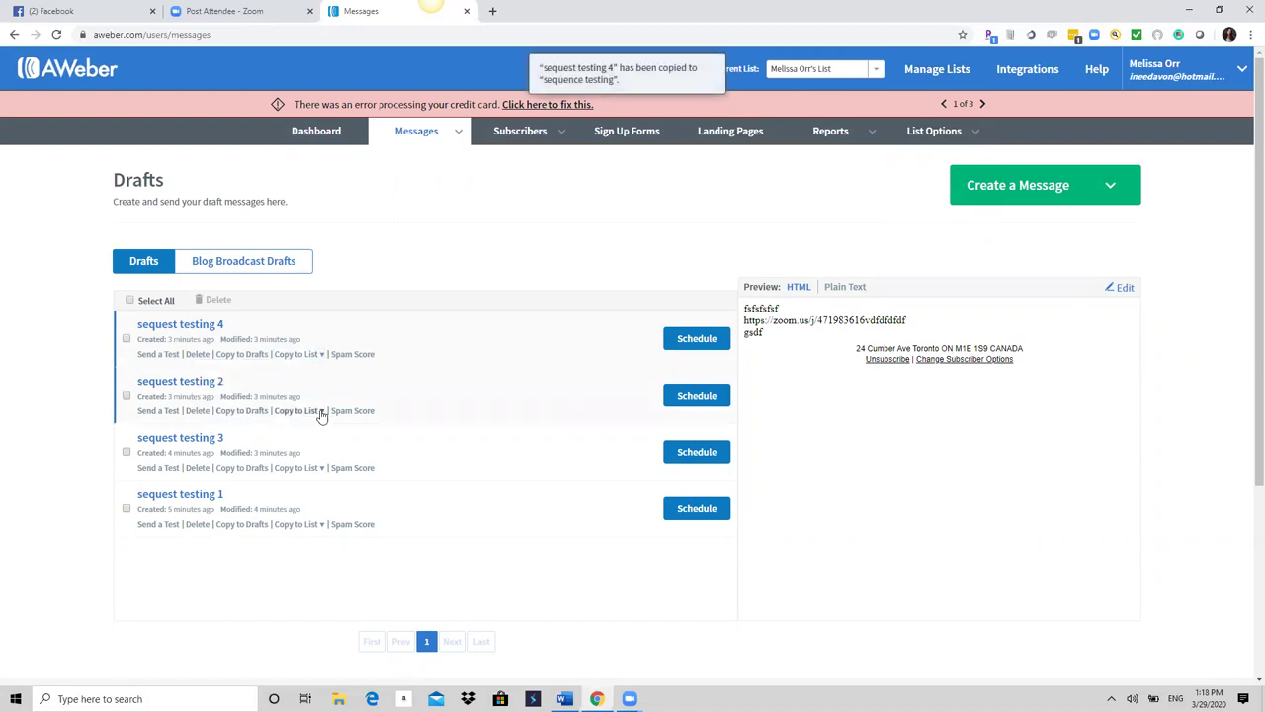
click(323, 416)
click(242, 464)
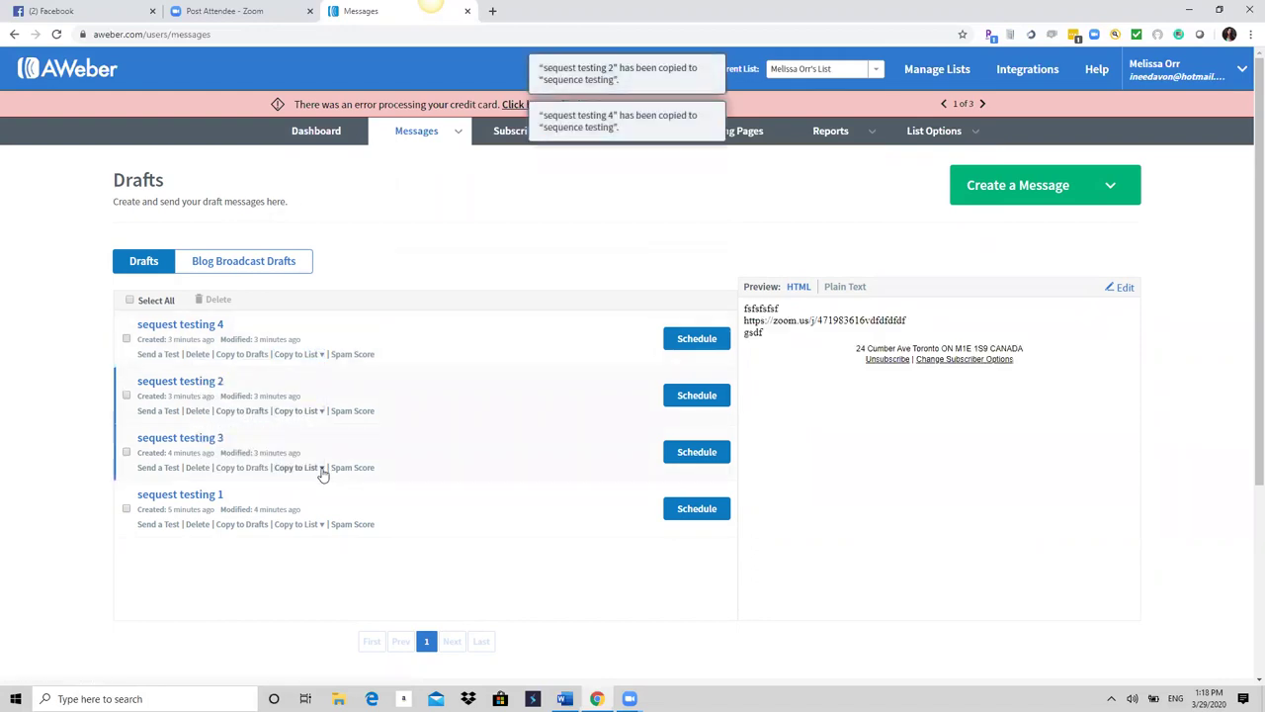
click(321, 468)
click(280, 520)
click(318, 525)
click(263, 578)
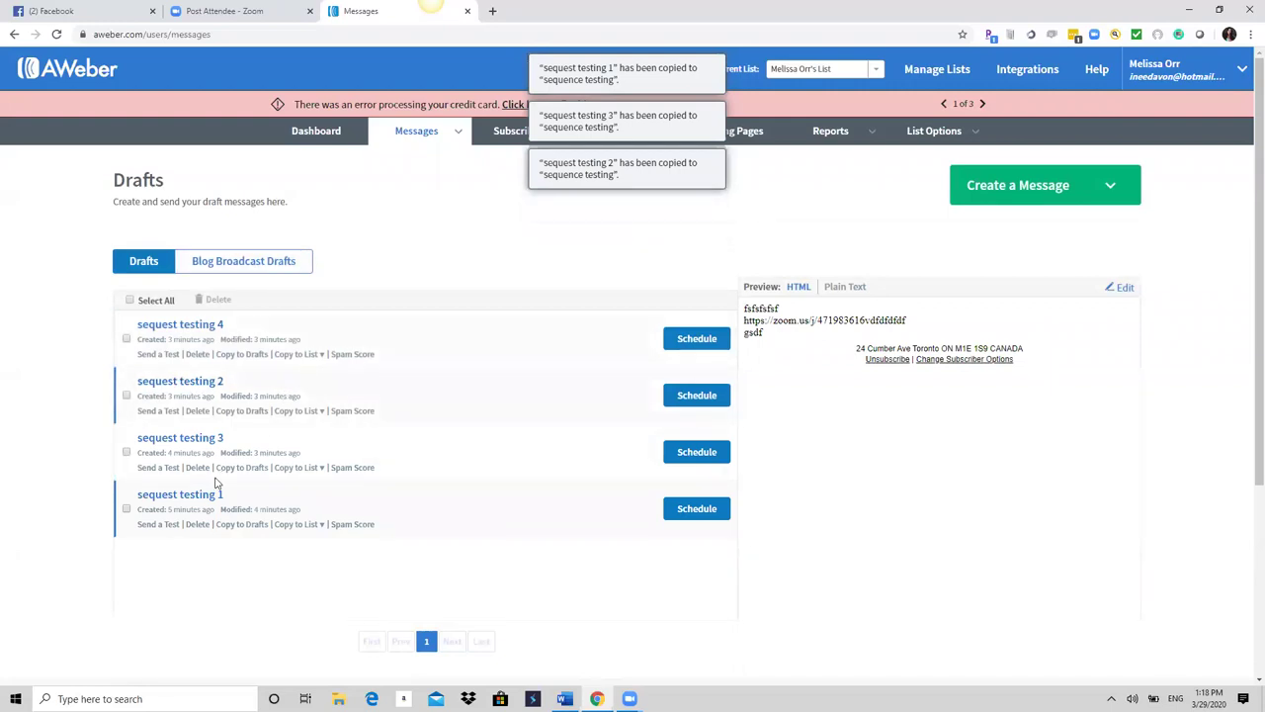
Delete all four sequest testing drafts from the personal list.
click(130, 300)
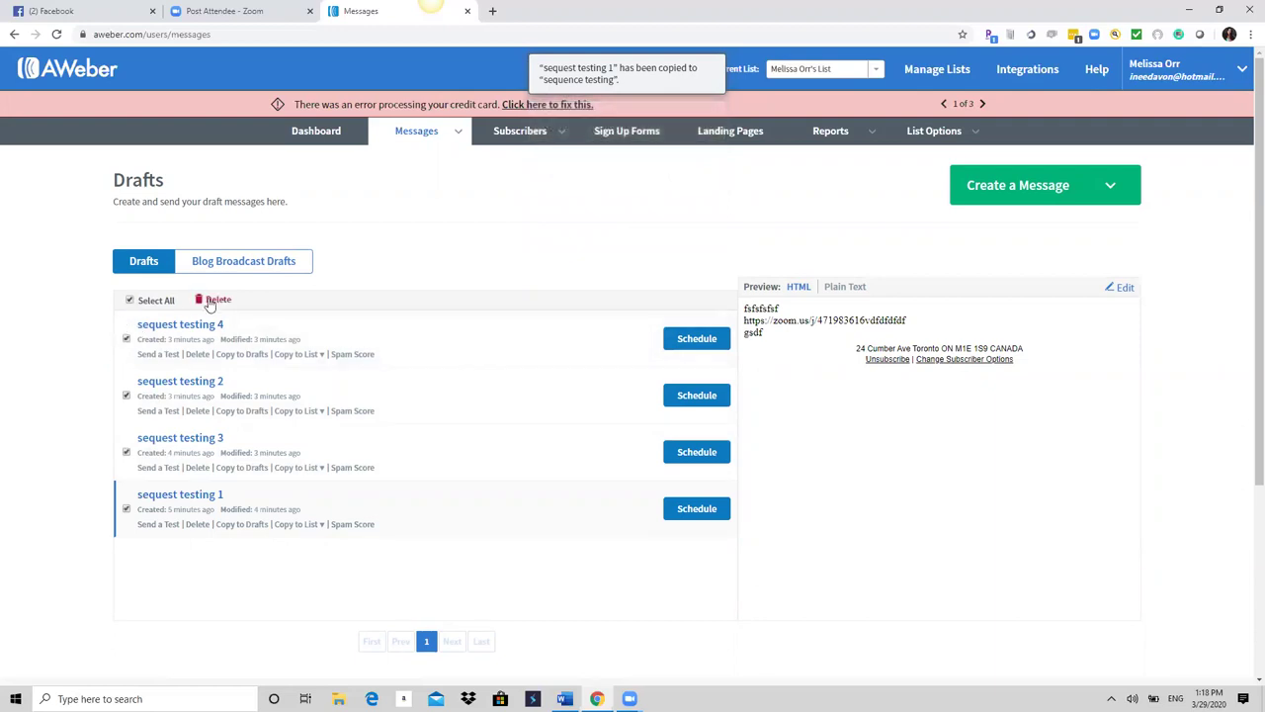
click(209, 299)
click(689, 212)
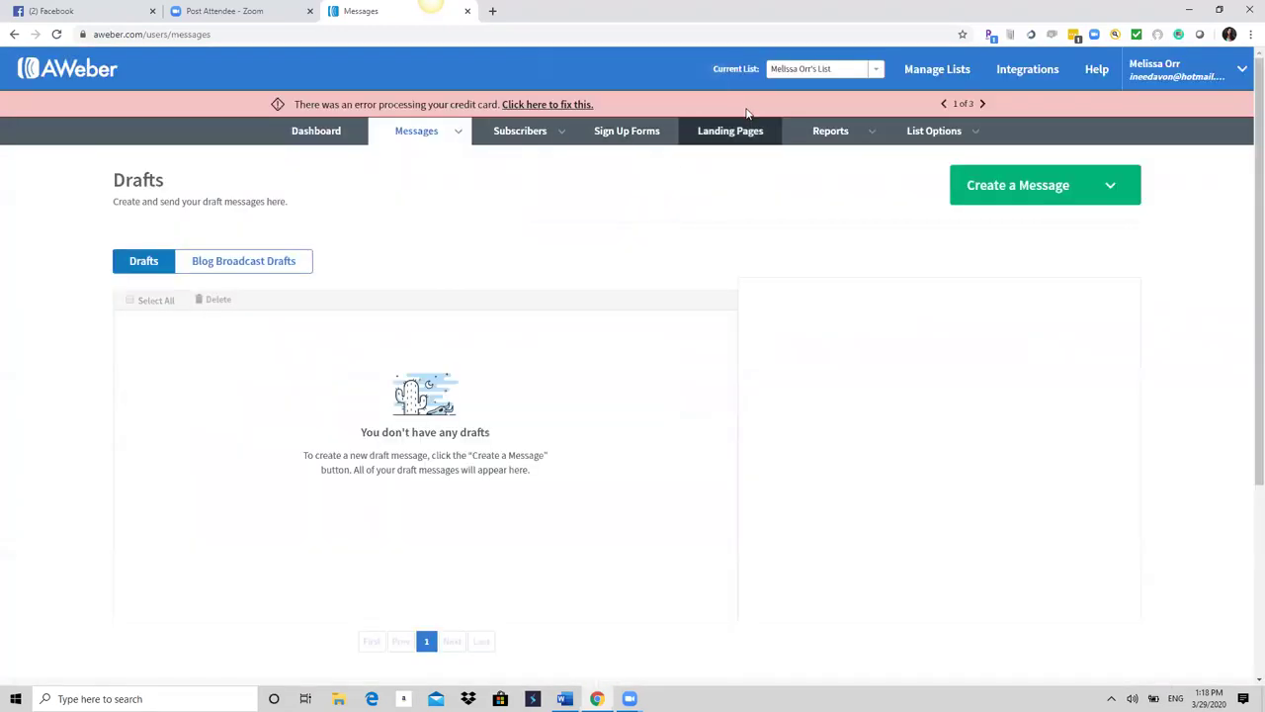
click(876, 69)
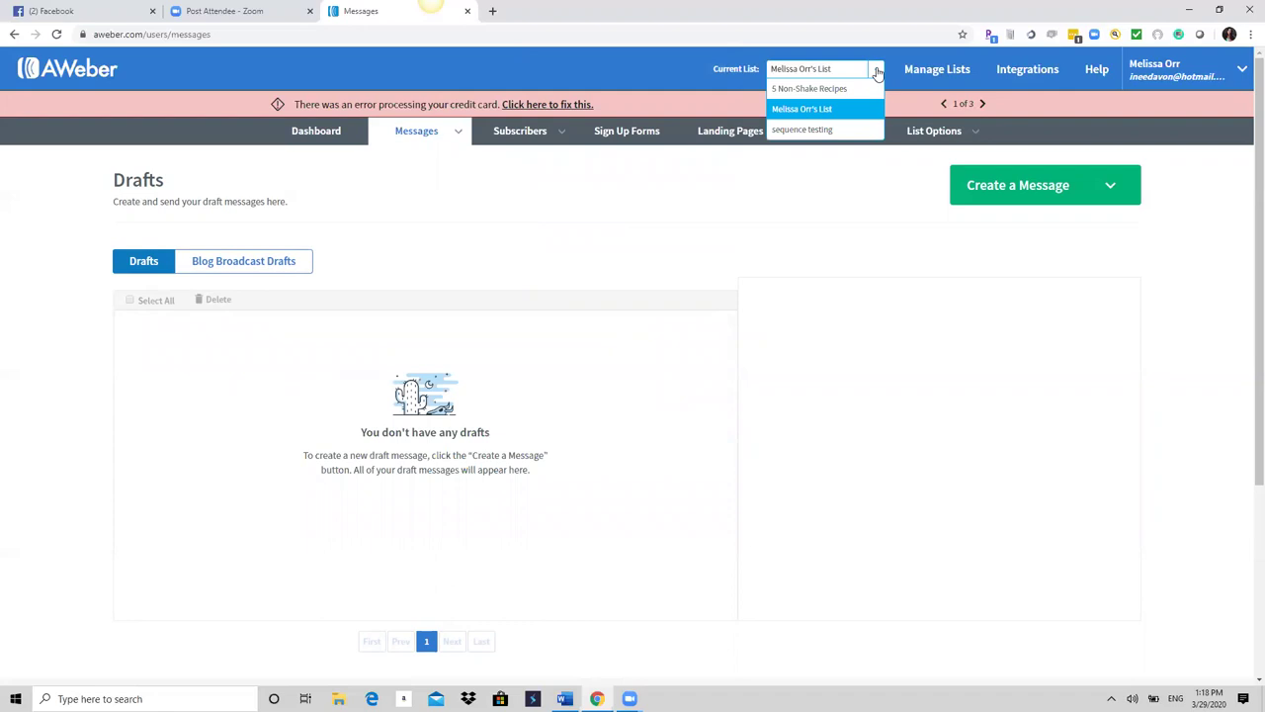
Switch to the sequence testing list and review sequest testing 1's send-time options without scheduling.
click(802, 130)
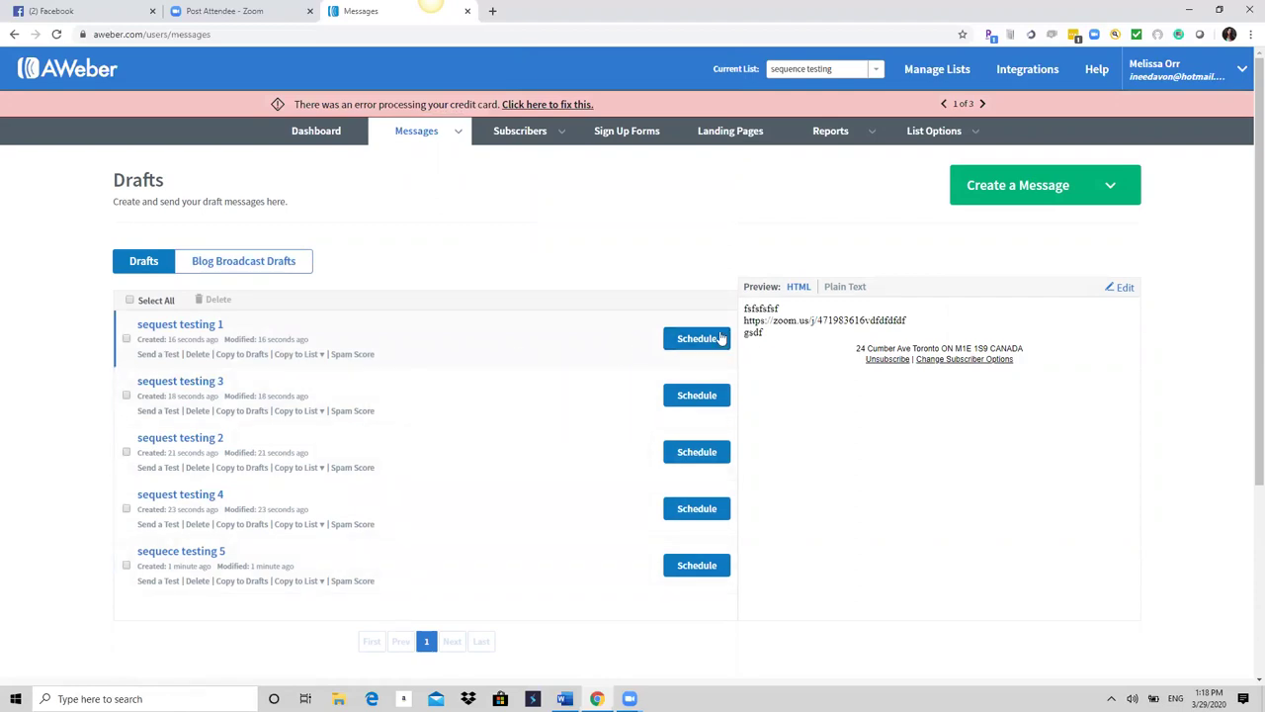
click(705, 339)
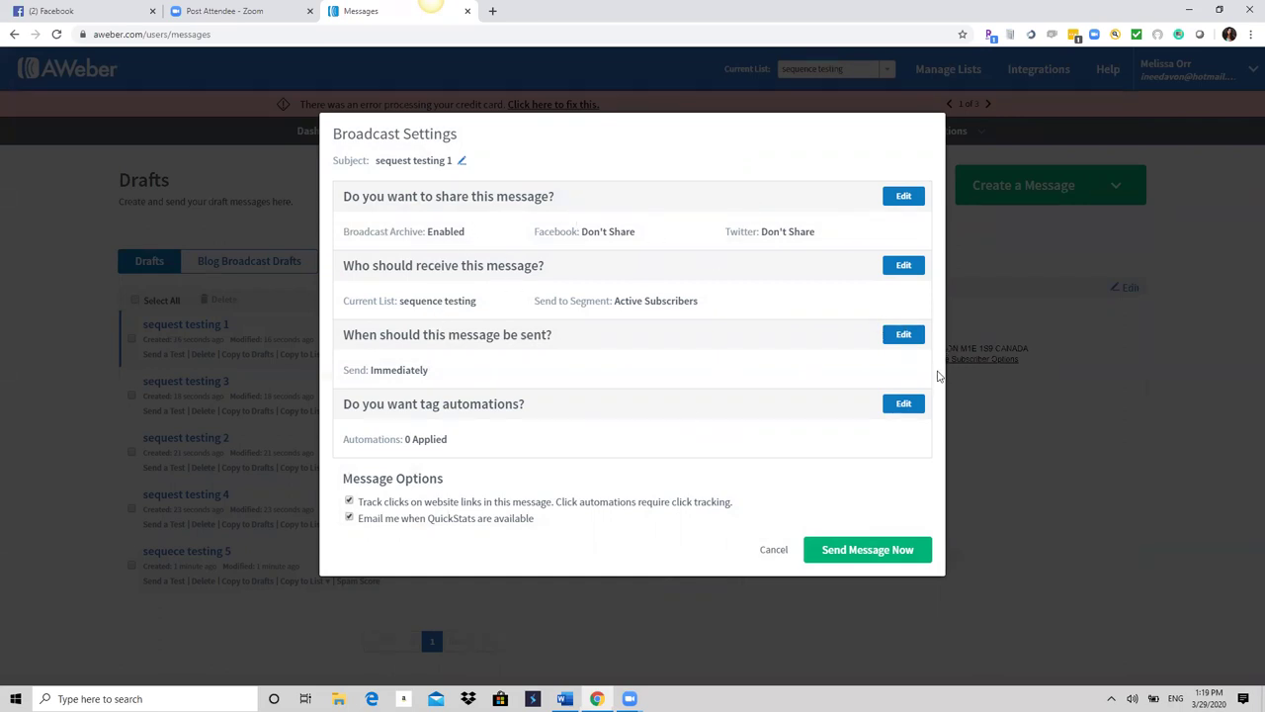
click(903, 335)
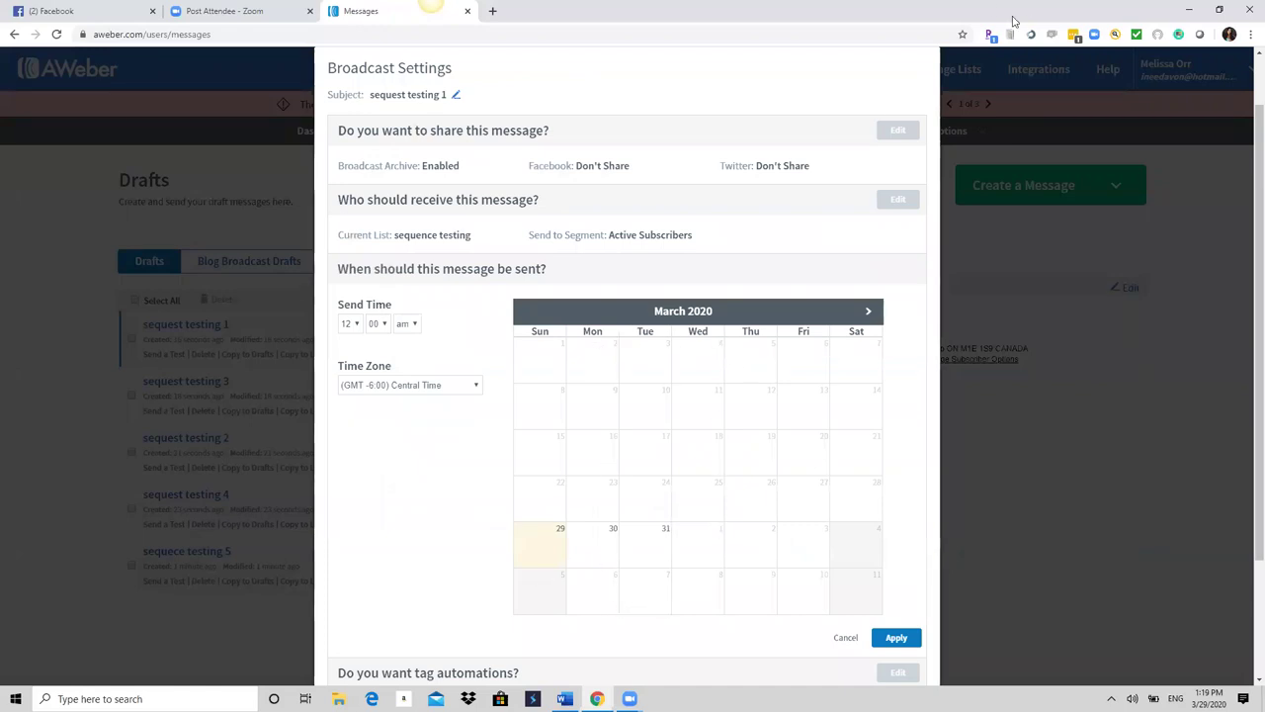
scroll(816, 395, down, 2)
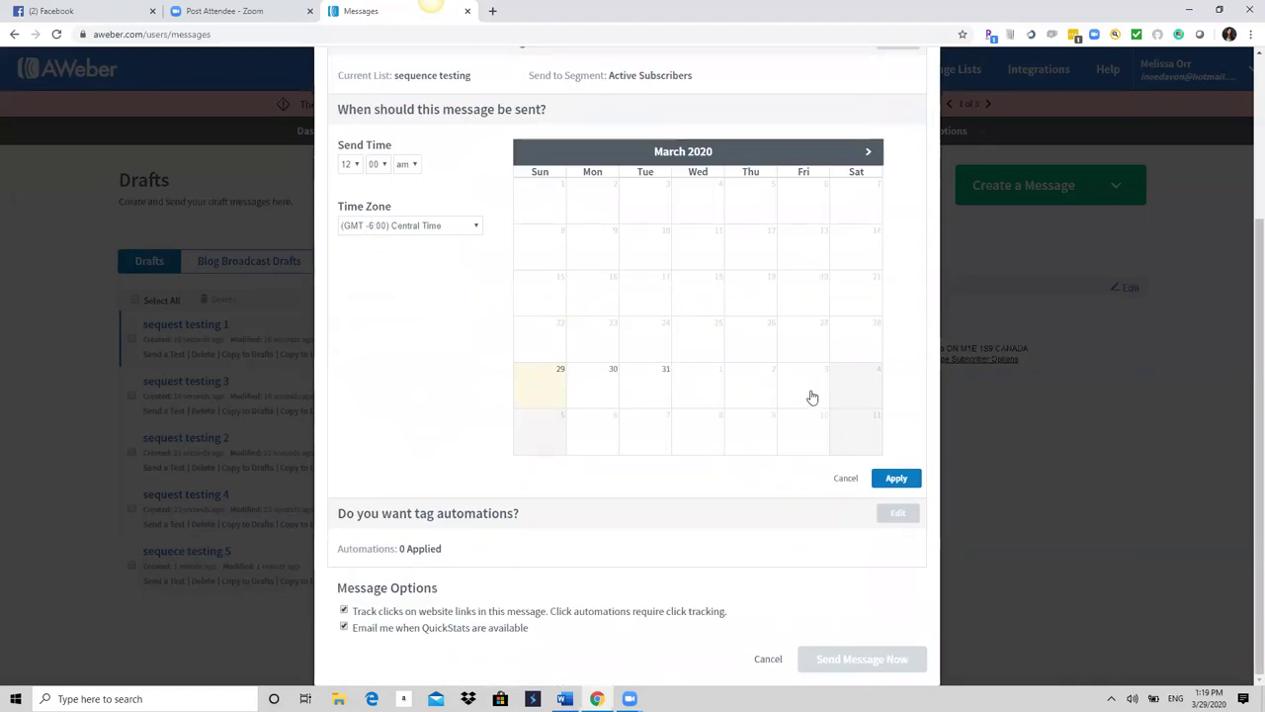
scroll(812, 396, up, 3)
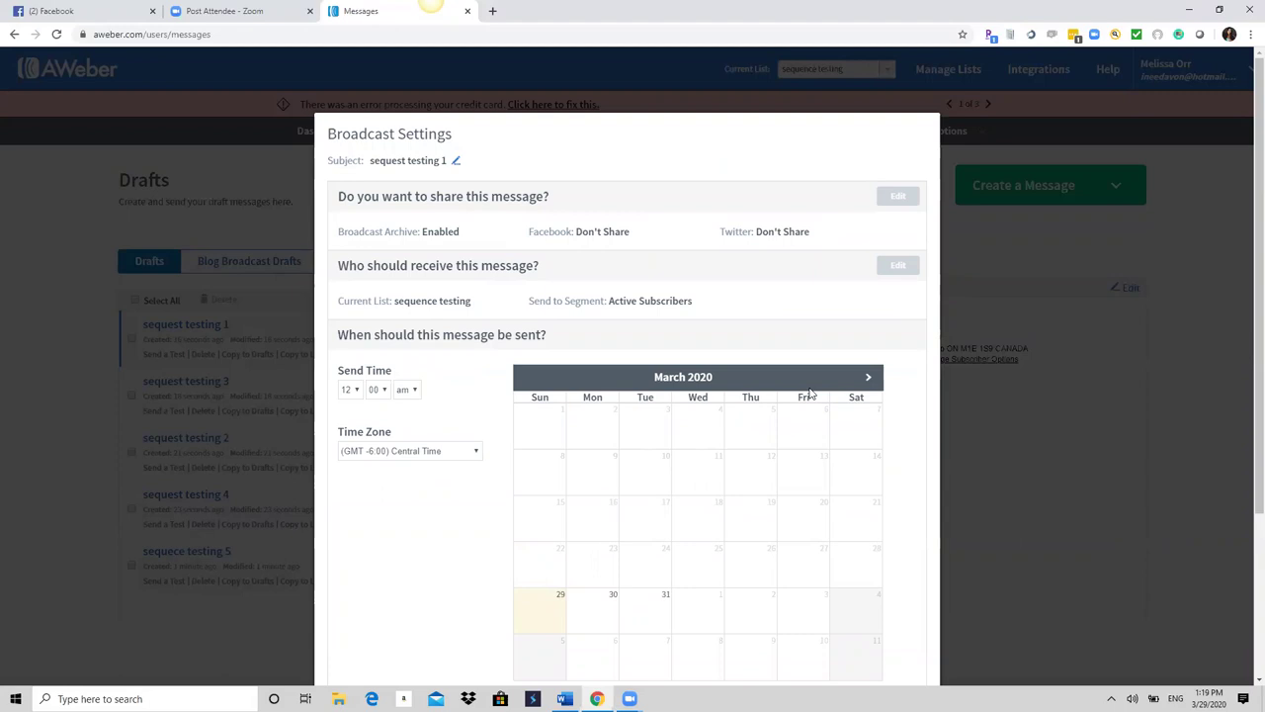
scroll(607, 94, down, 1)
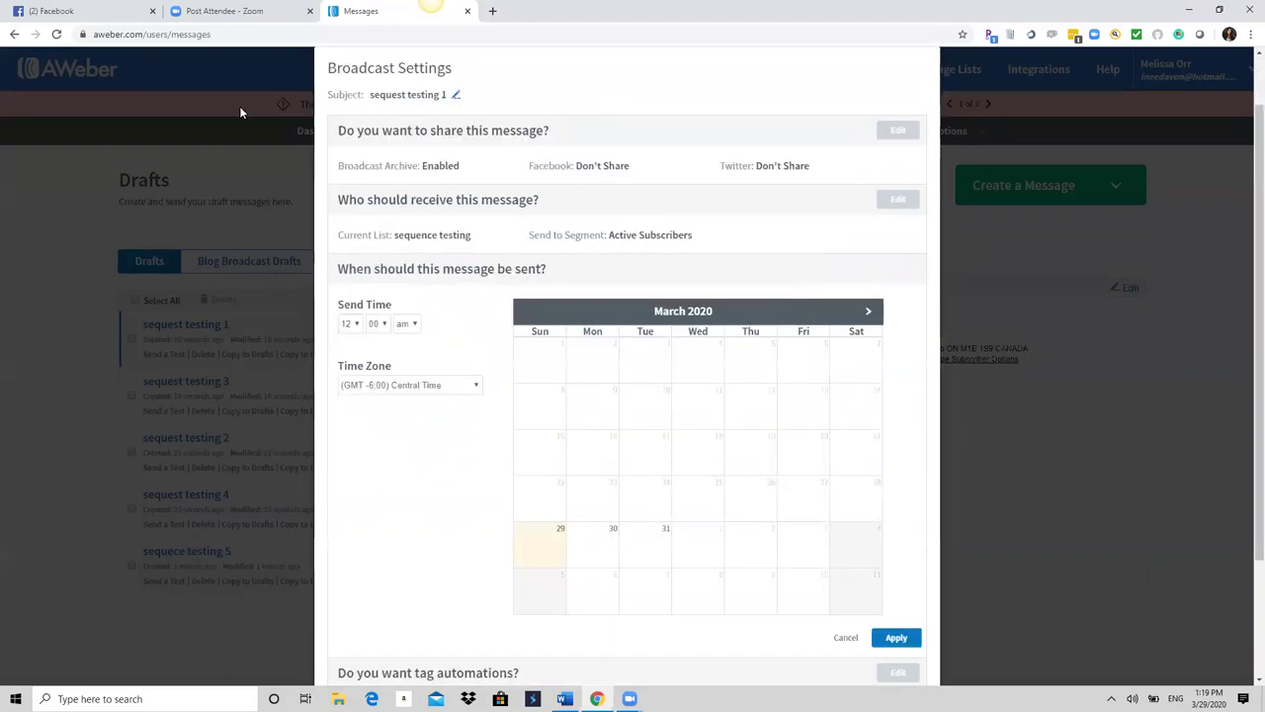
scroll(827, 616, down, 1)
click(845, 572)
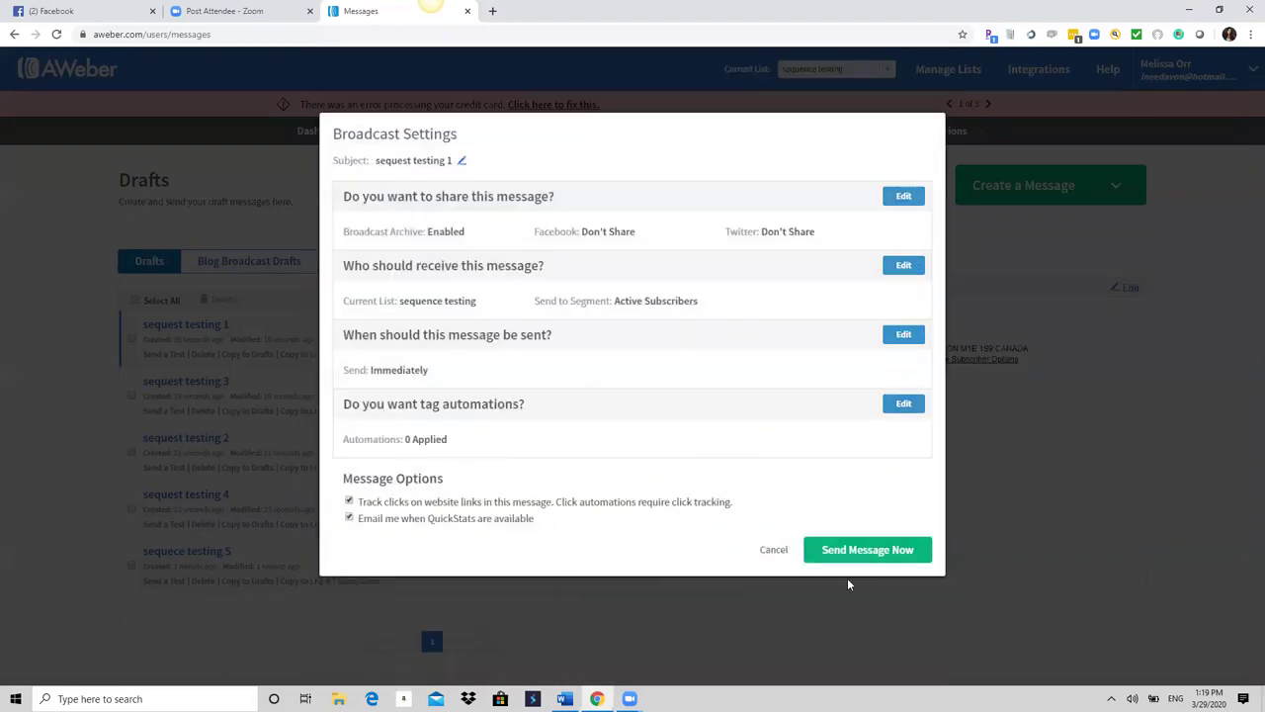
click(773, 550)
mouse_move(447, 136)
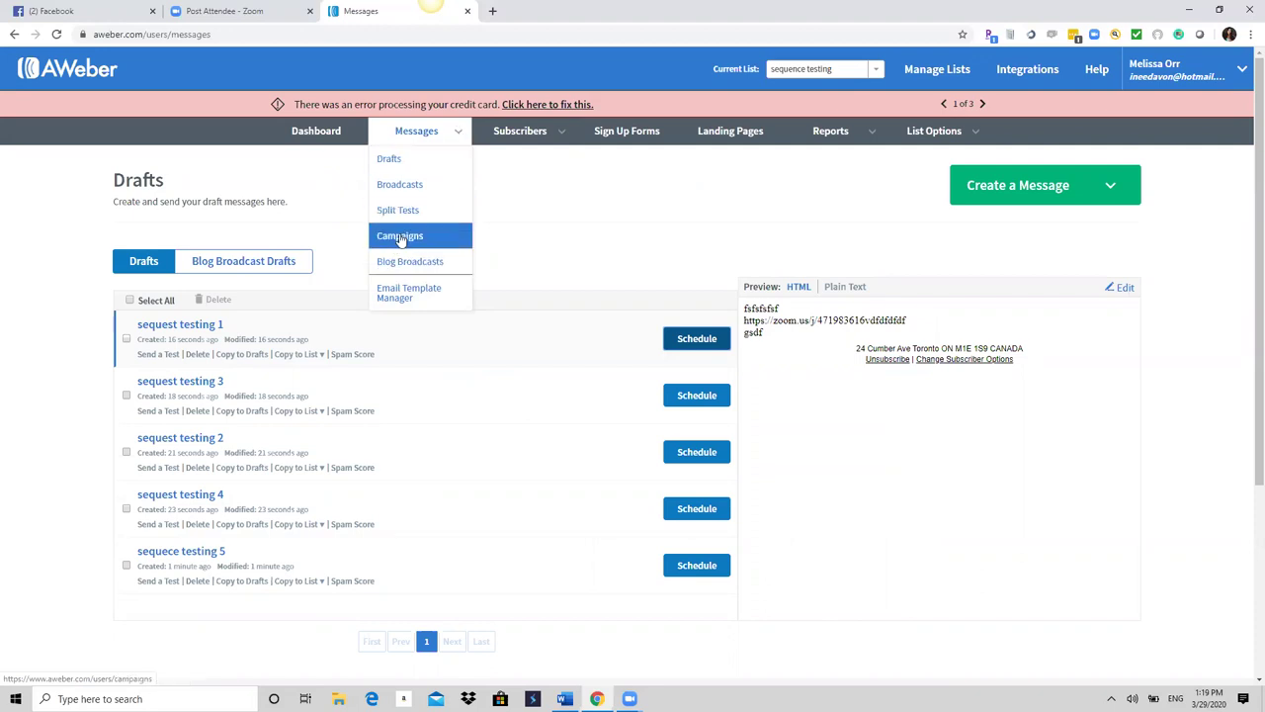
Send sequest testing 1 right now to the list's active subscribers.
click(704, 341)
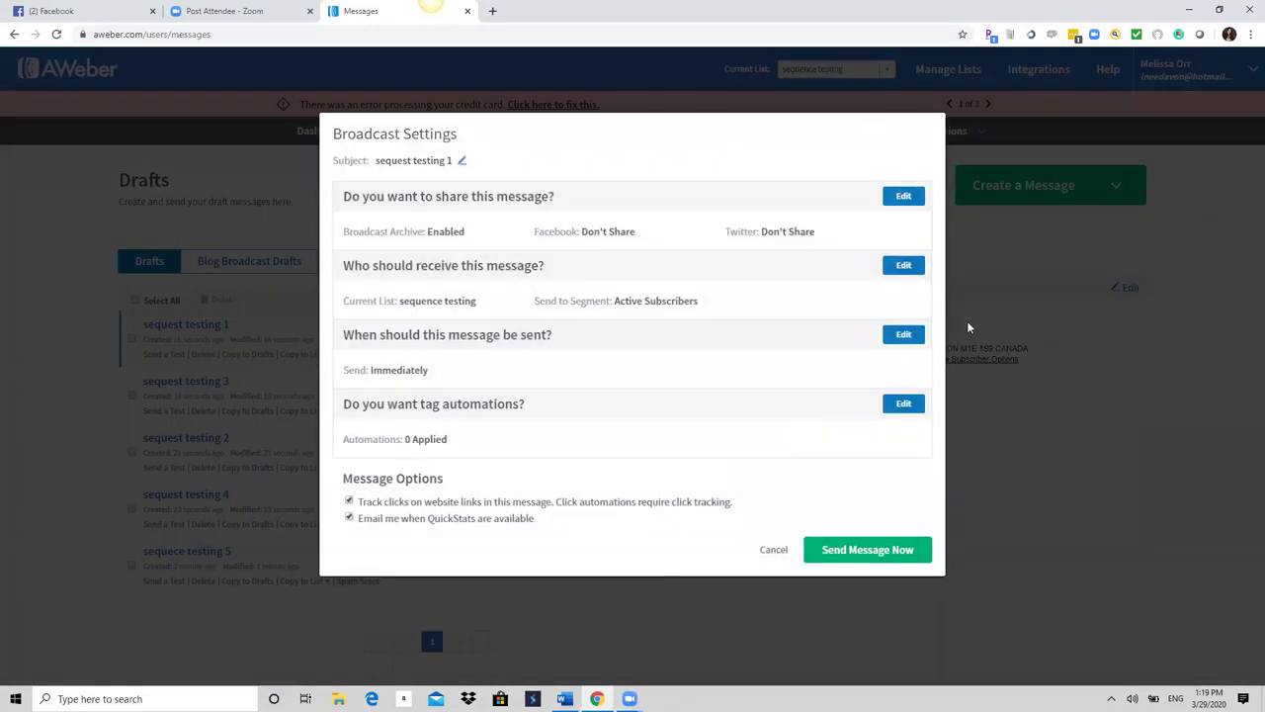
click(904, 335)
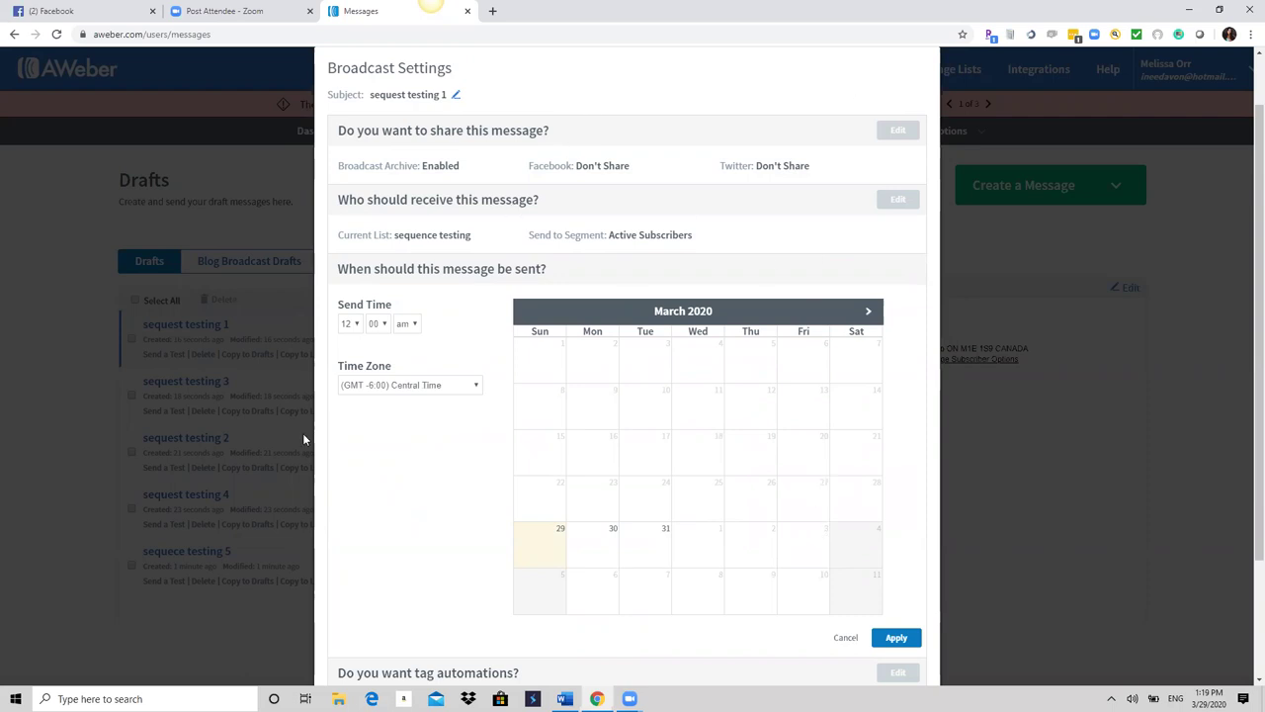
click(845, 638)
click(774, 550)
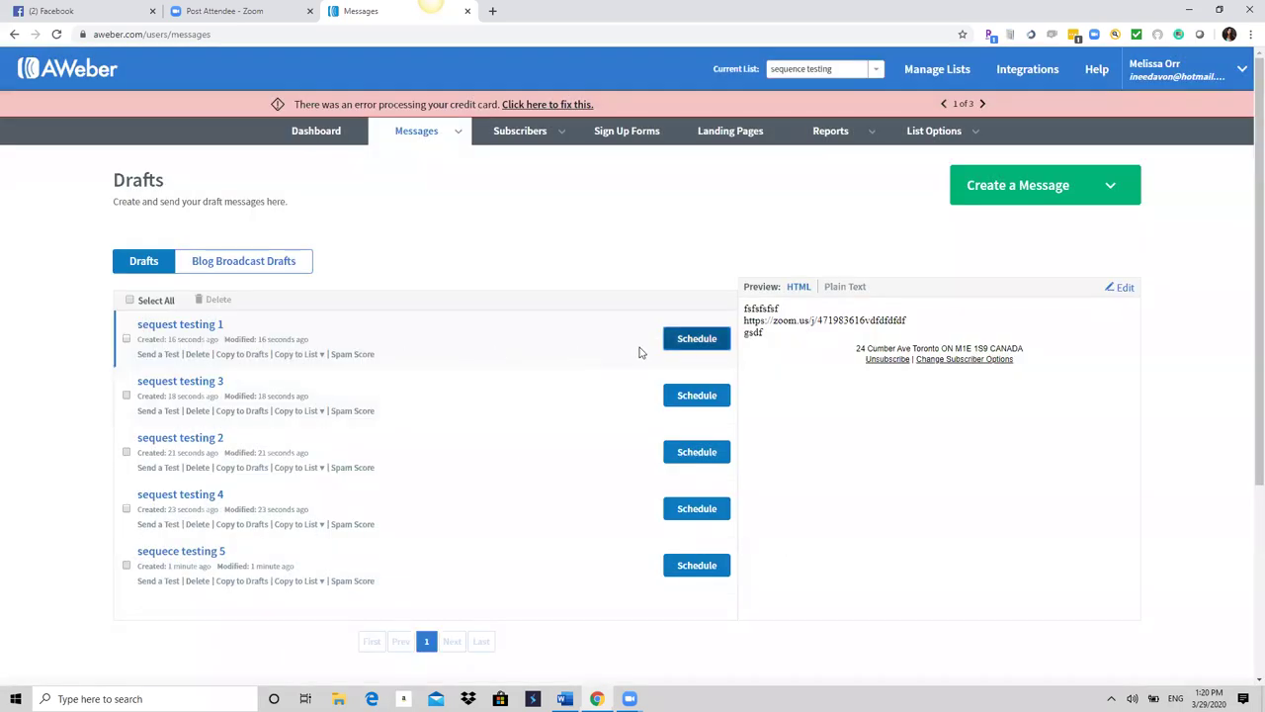
click(692, 339)
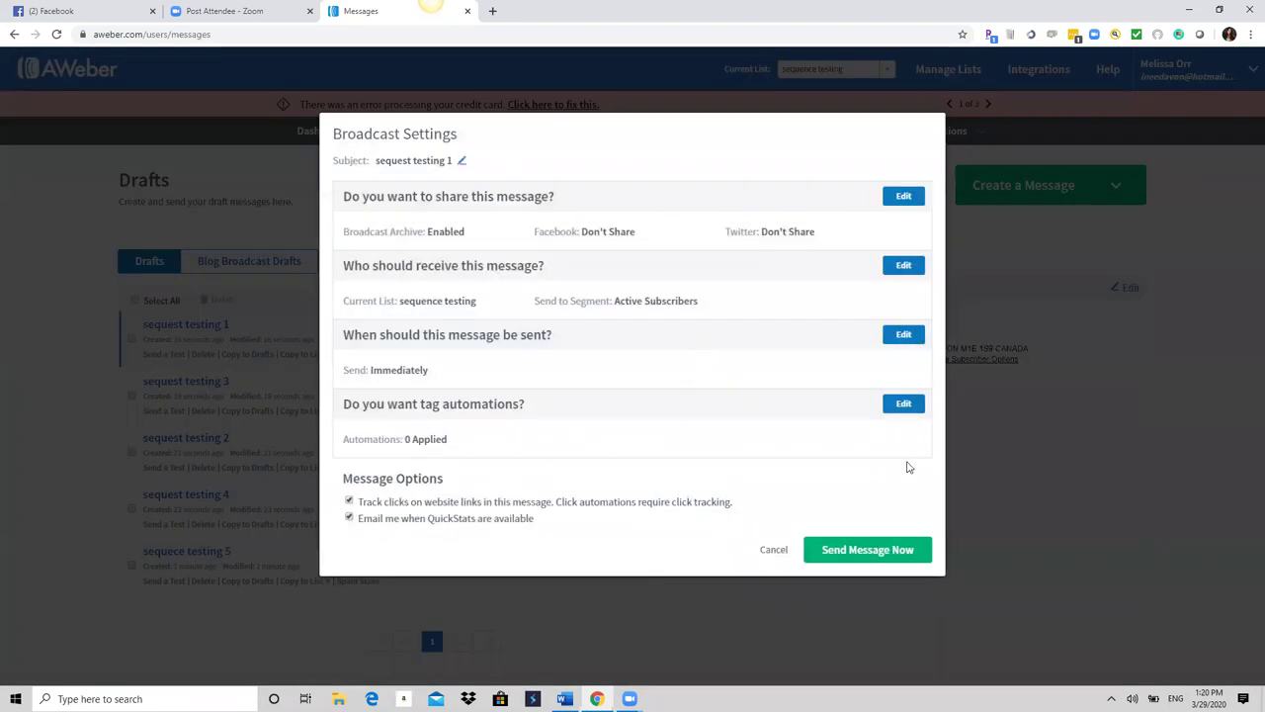
click(874, 553)
click(695, 220)
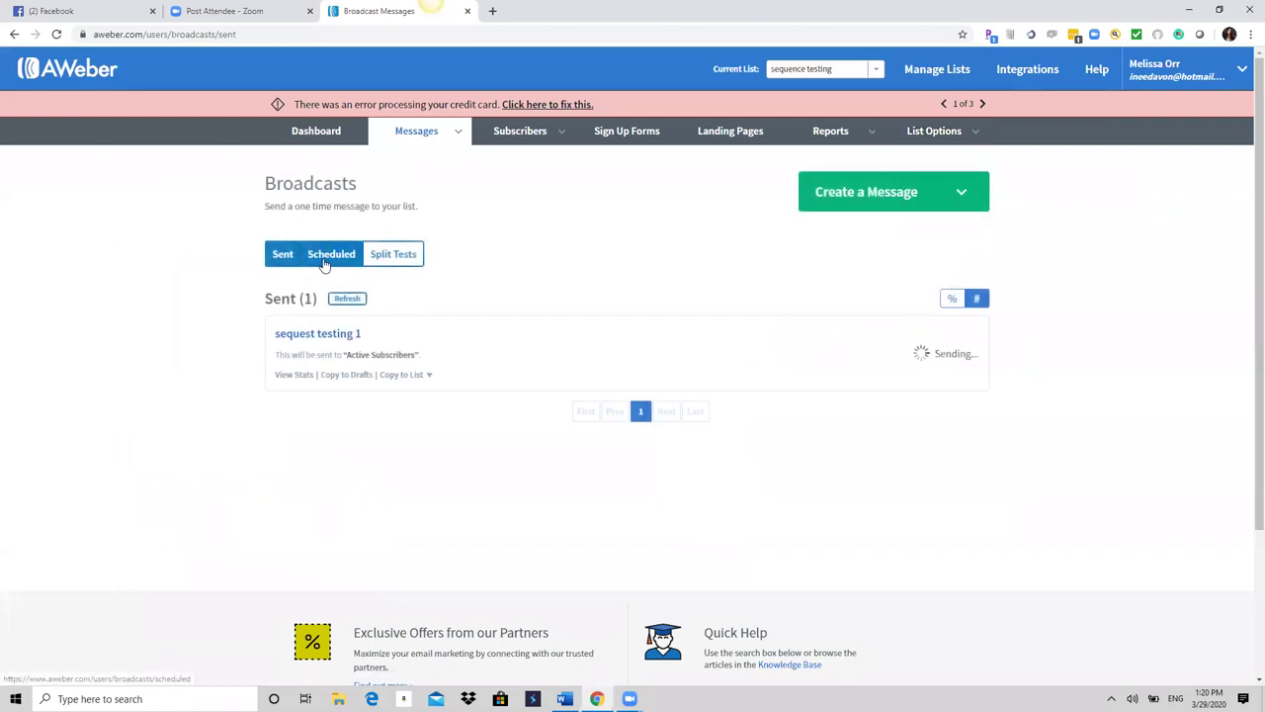
Pick an April 1 midnight send time for sequest testing 2, then close its settings.
click(400, 162)
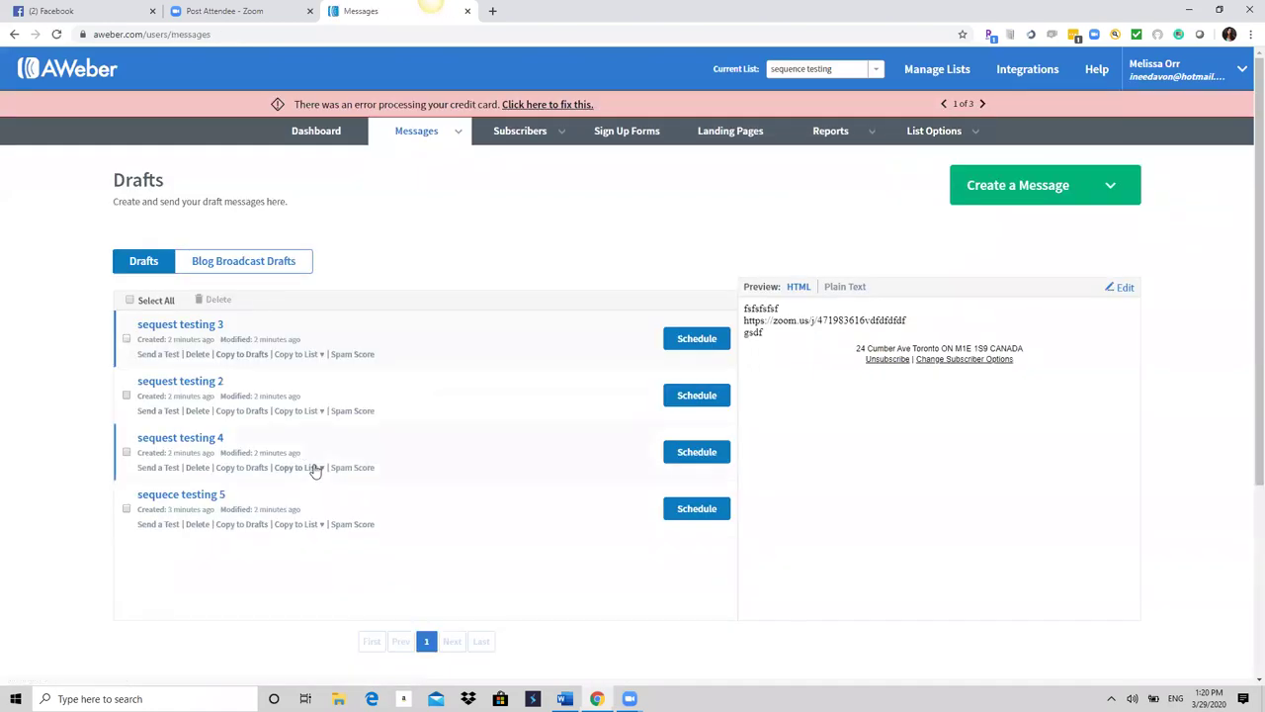
click(699, 396)
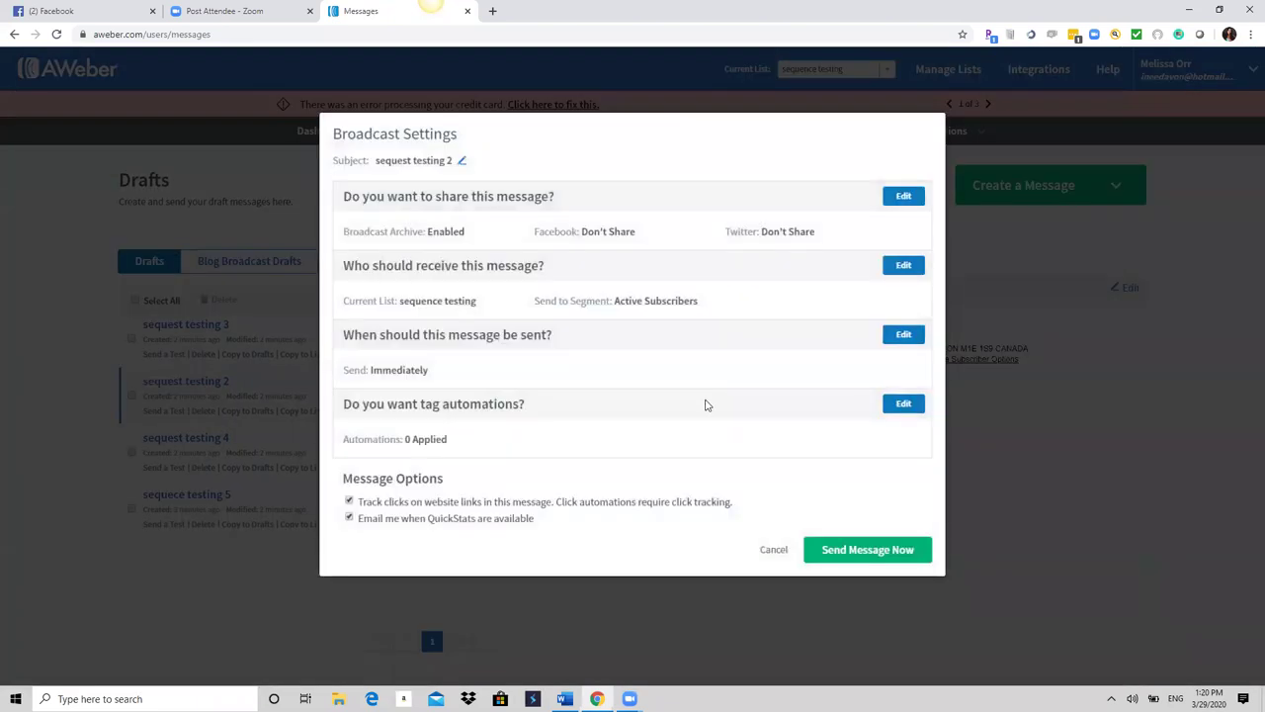
click(903, 334)
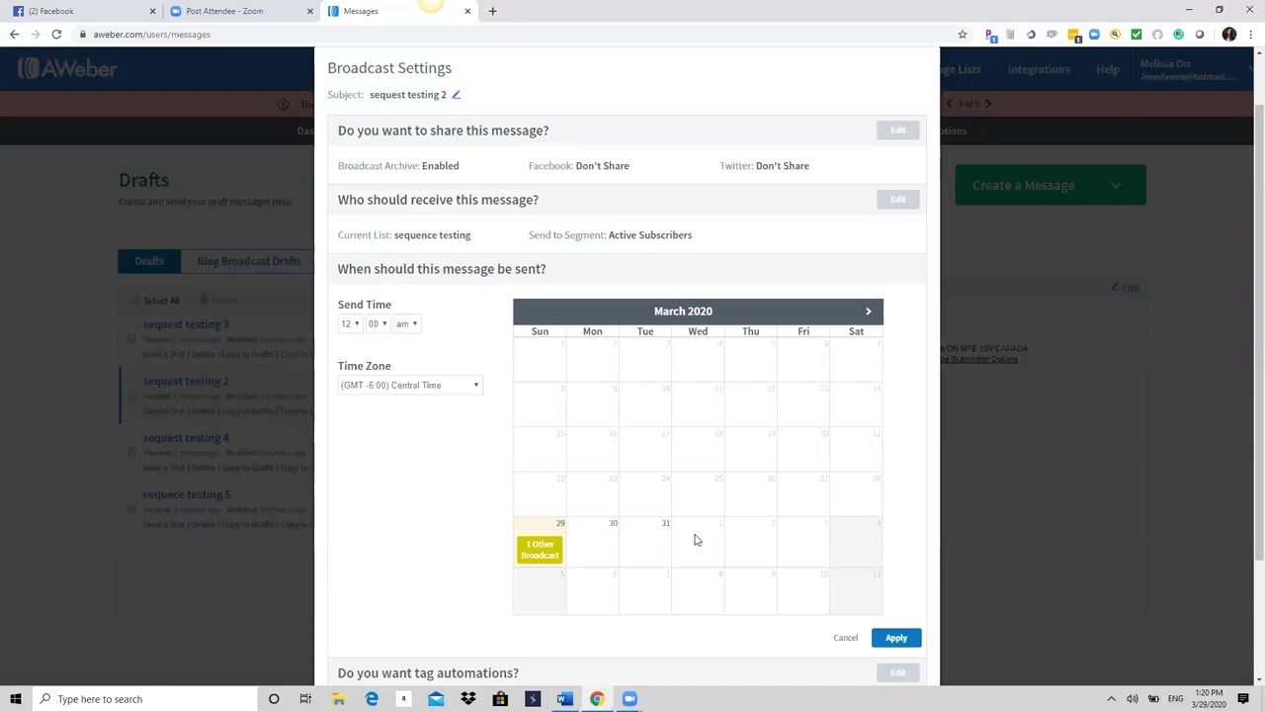
click(695, 540)
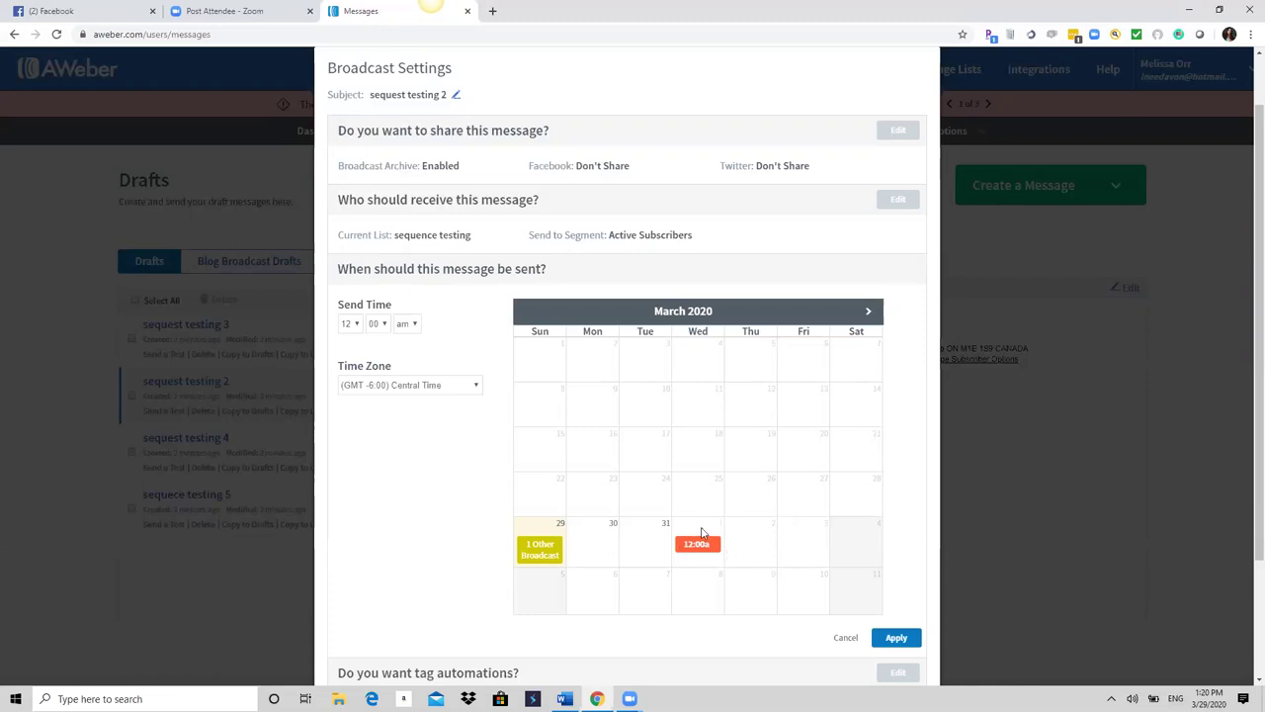
click(904, 640)
click(895, 634)
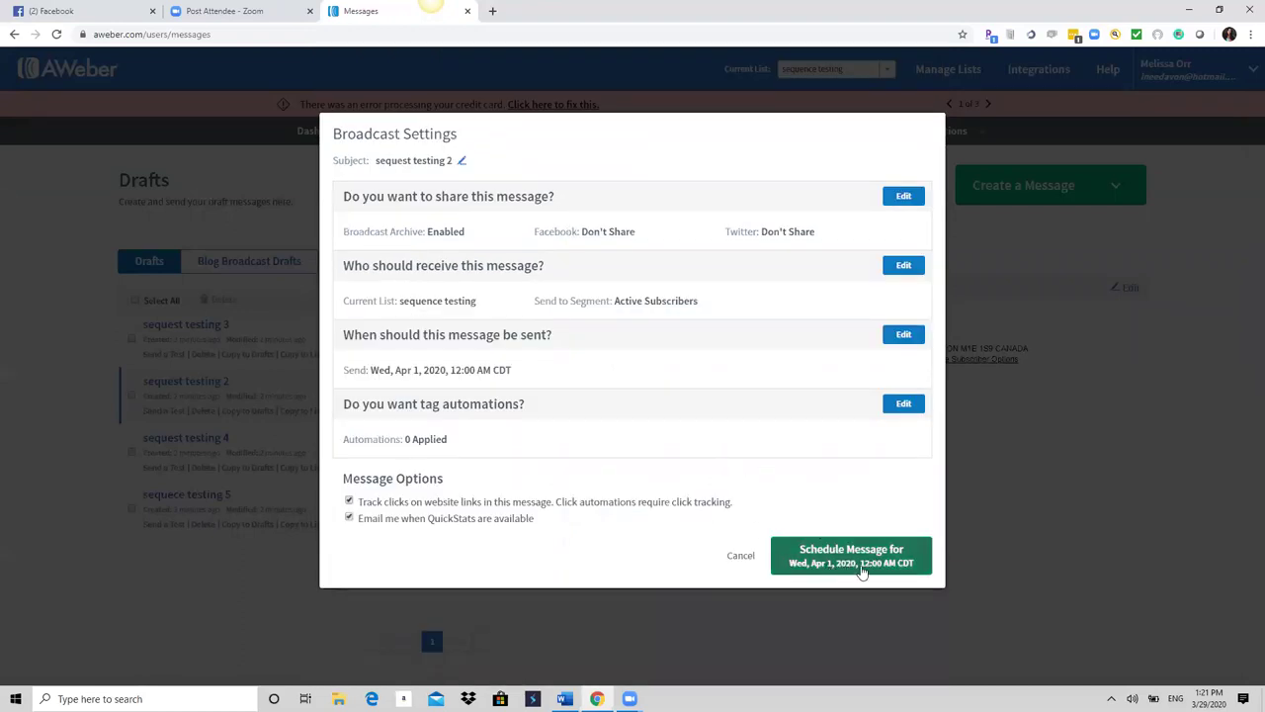
click(741, 557)
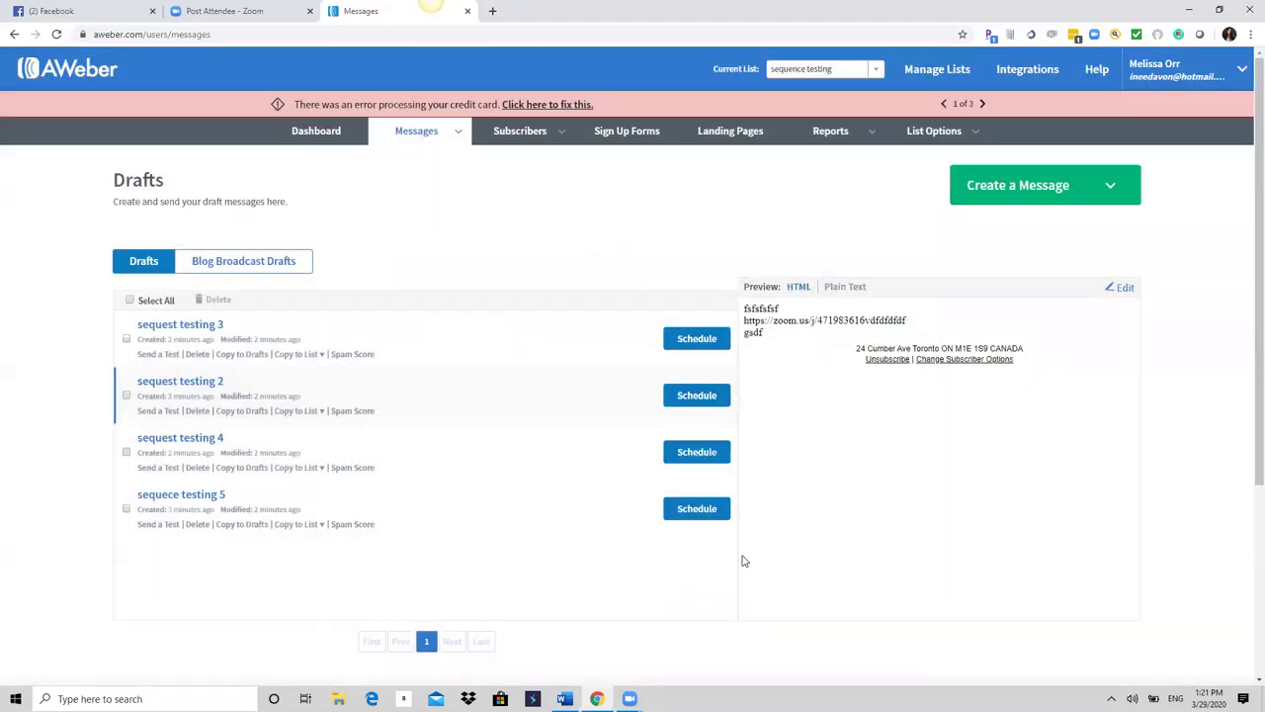
Schedule sequest testing 2 for Wed, Apr 1, 2020, 12:00 AM CDT.
click(682, 396)
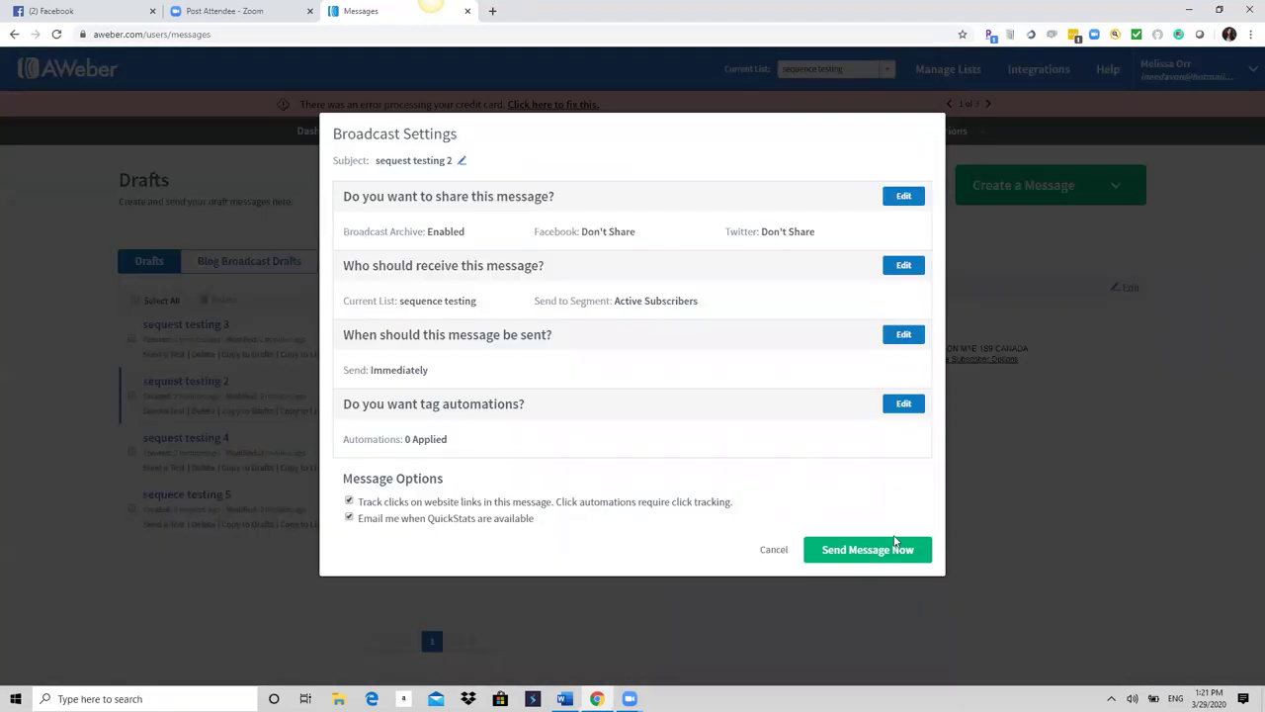
click(889, 336)
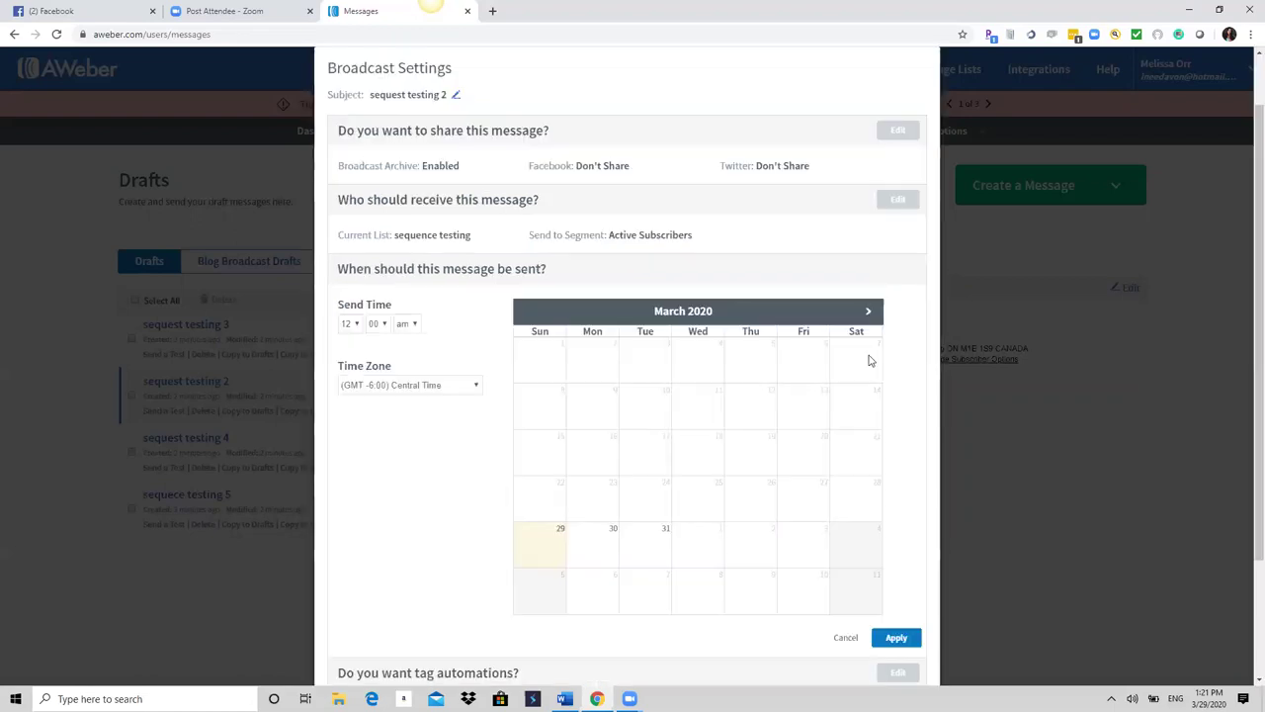
click(712, 549)
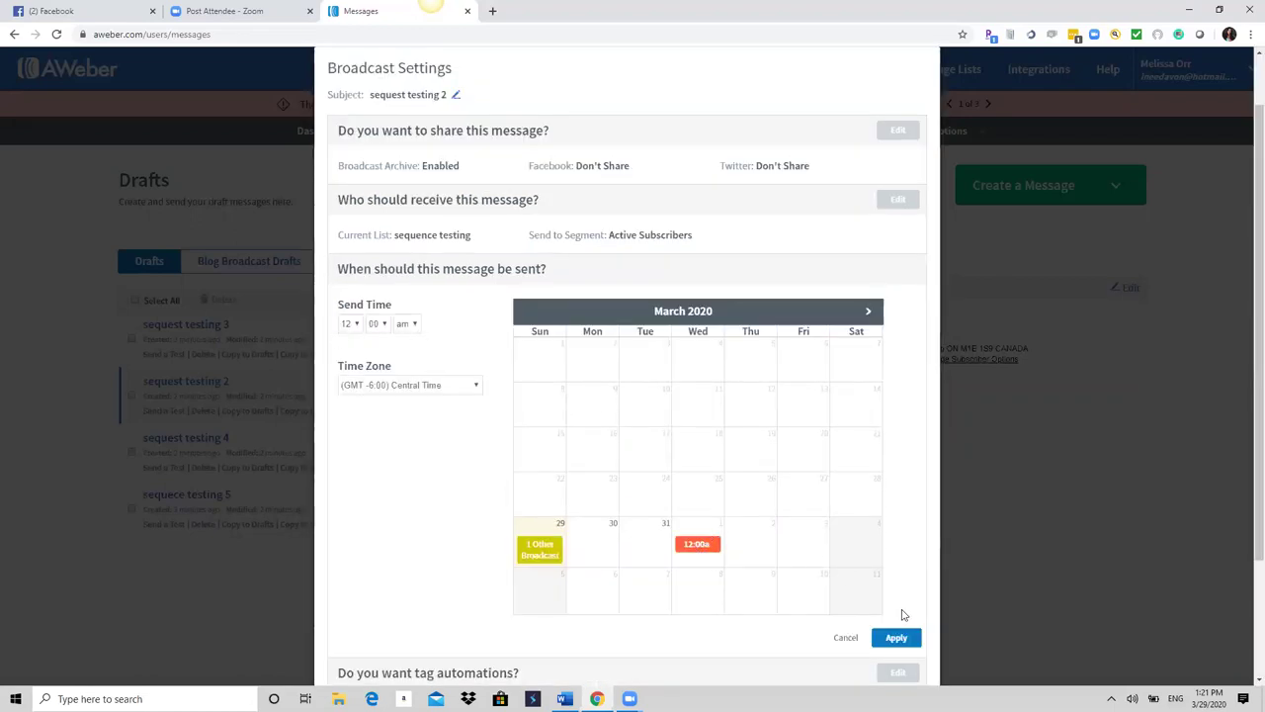
click(891, 638)
click(884, 557)
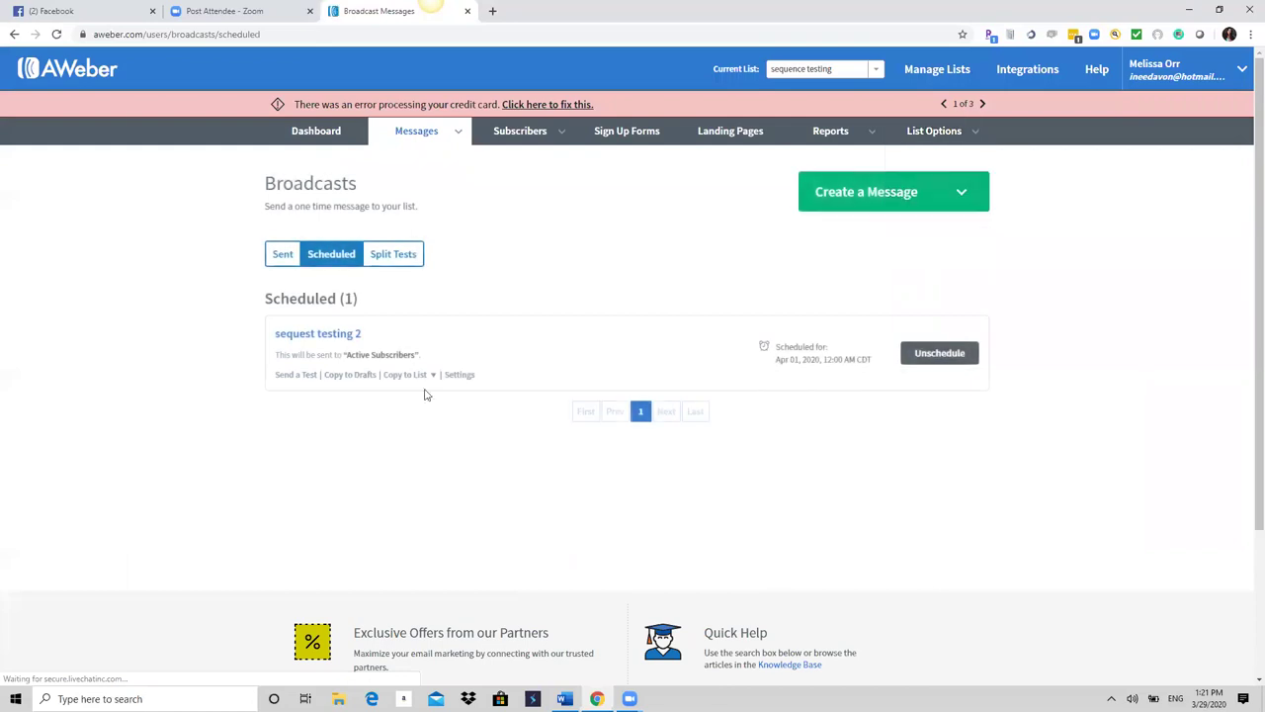
Schedule sequest testing 3 for Fri, Apr 3 at 10:00 AM, then return to Drafts.
mouse_move(460, 127)
click(388, 161)
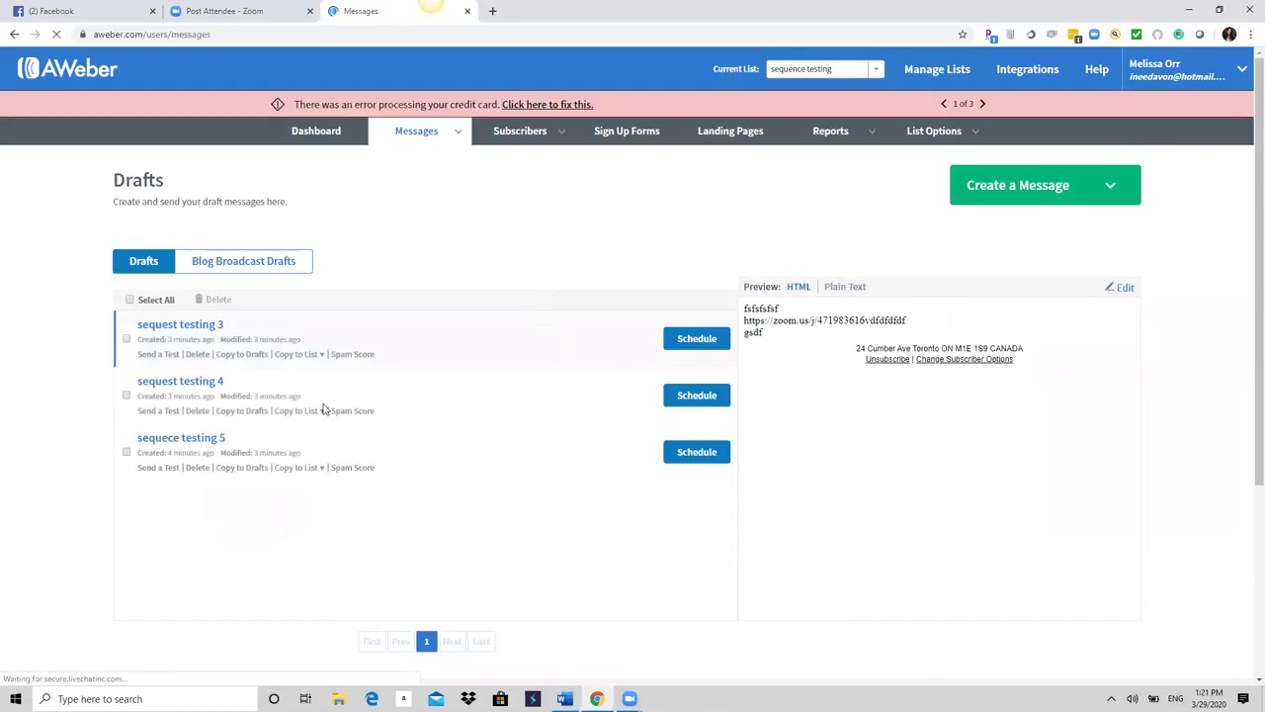
click(703, 337)
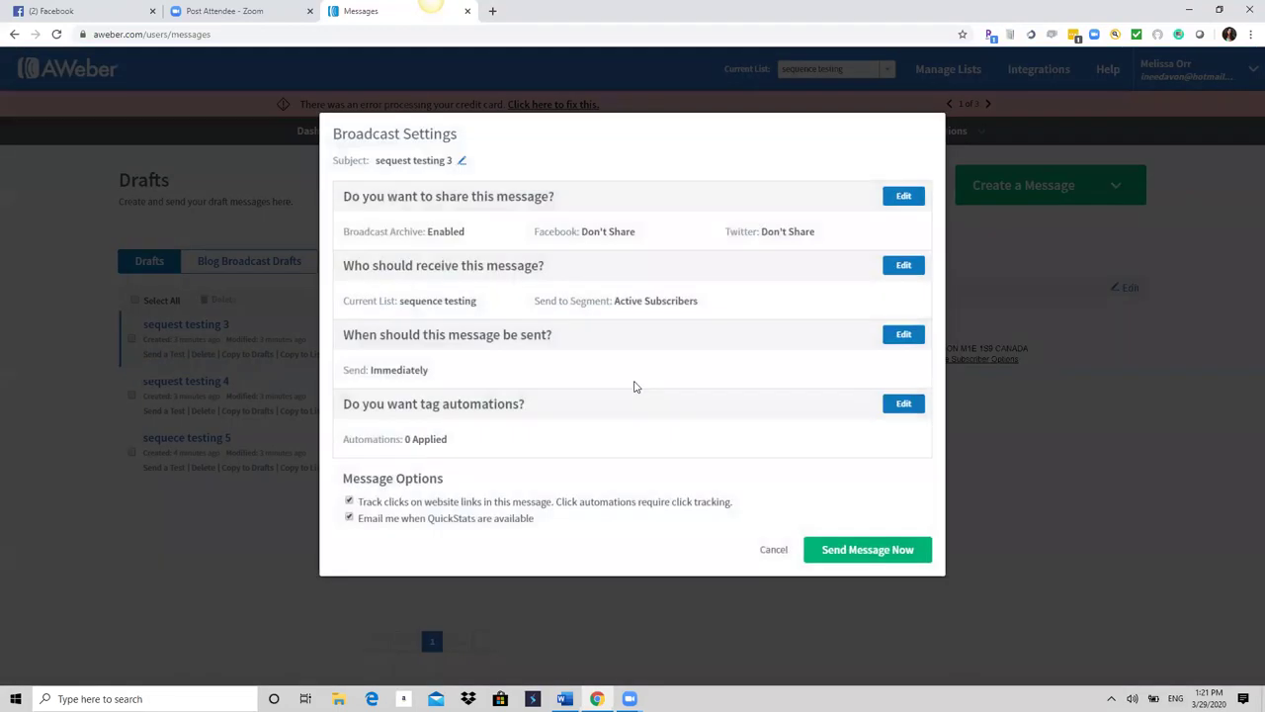
click(910, 334)
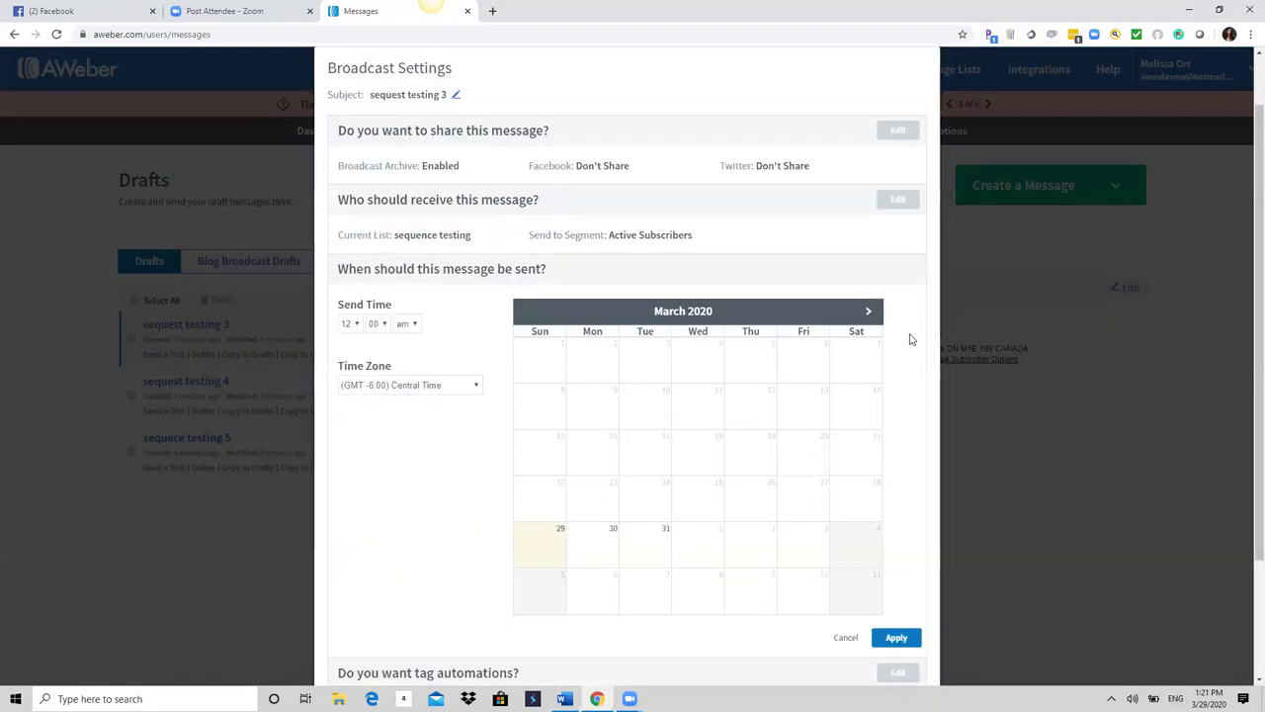
click(804, 540)
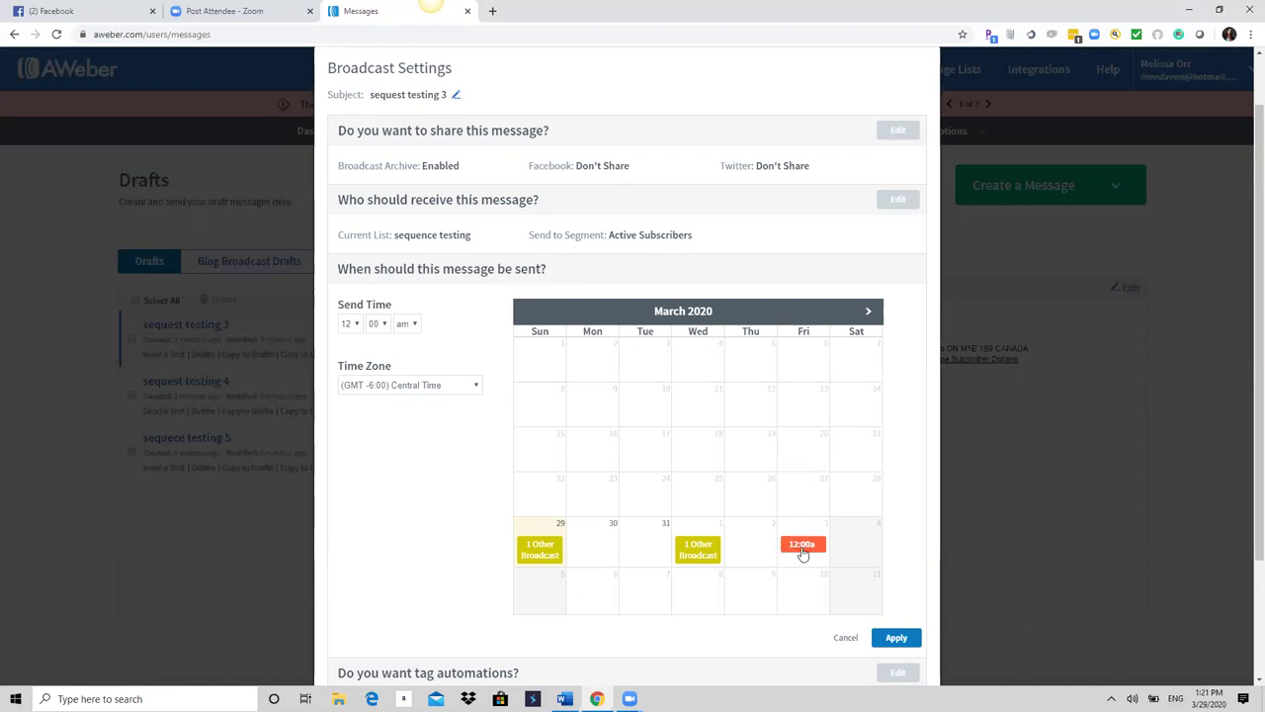
click(350, 324)
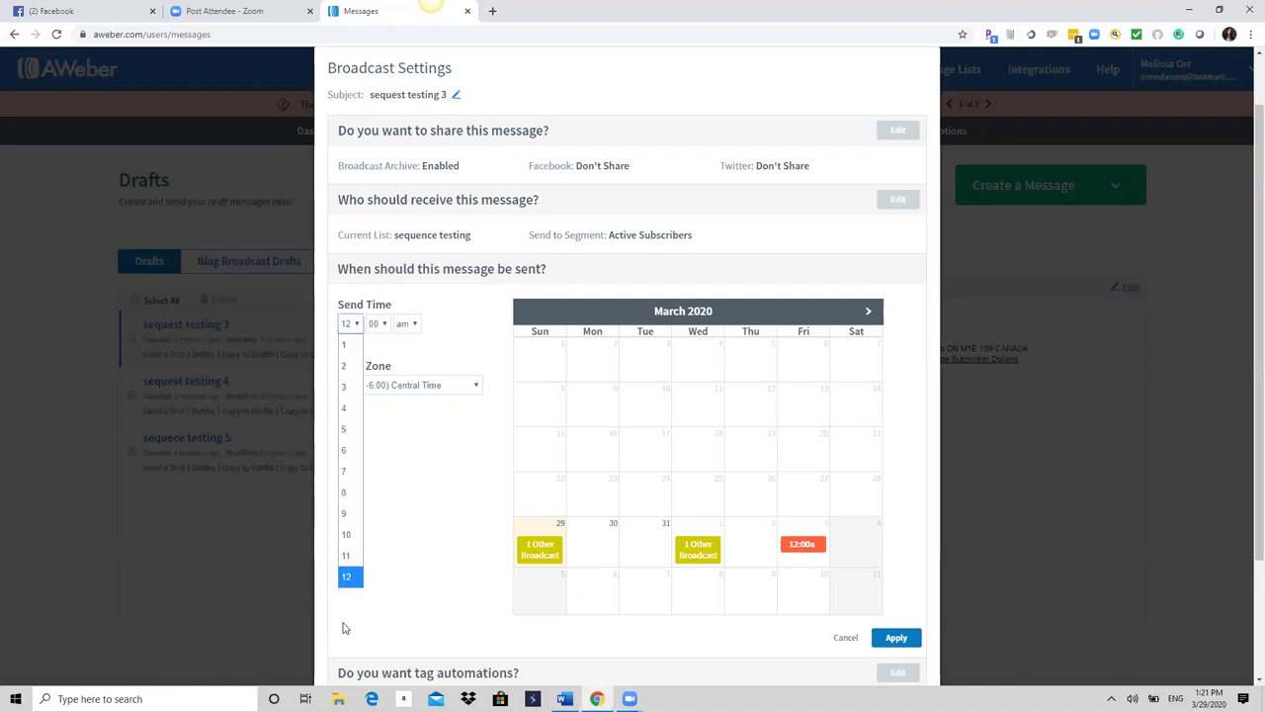
click(346, 534)
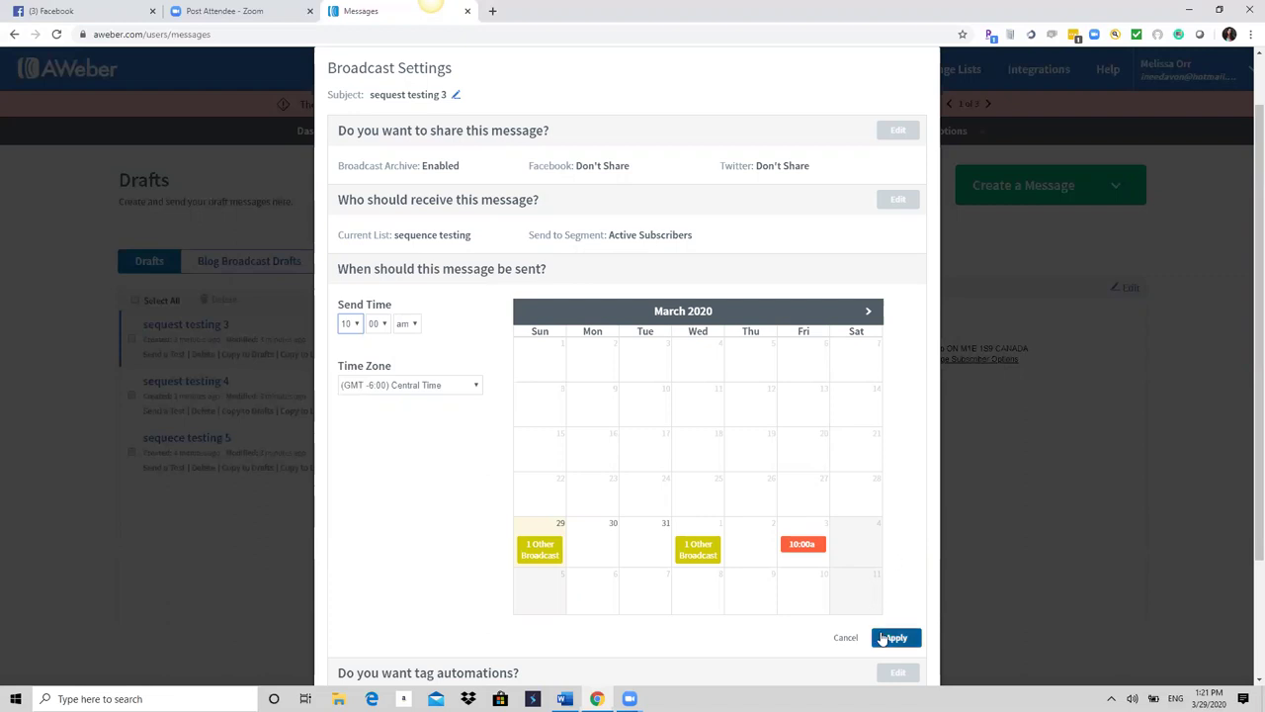
click(904, 637)
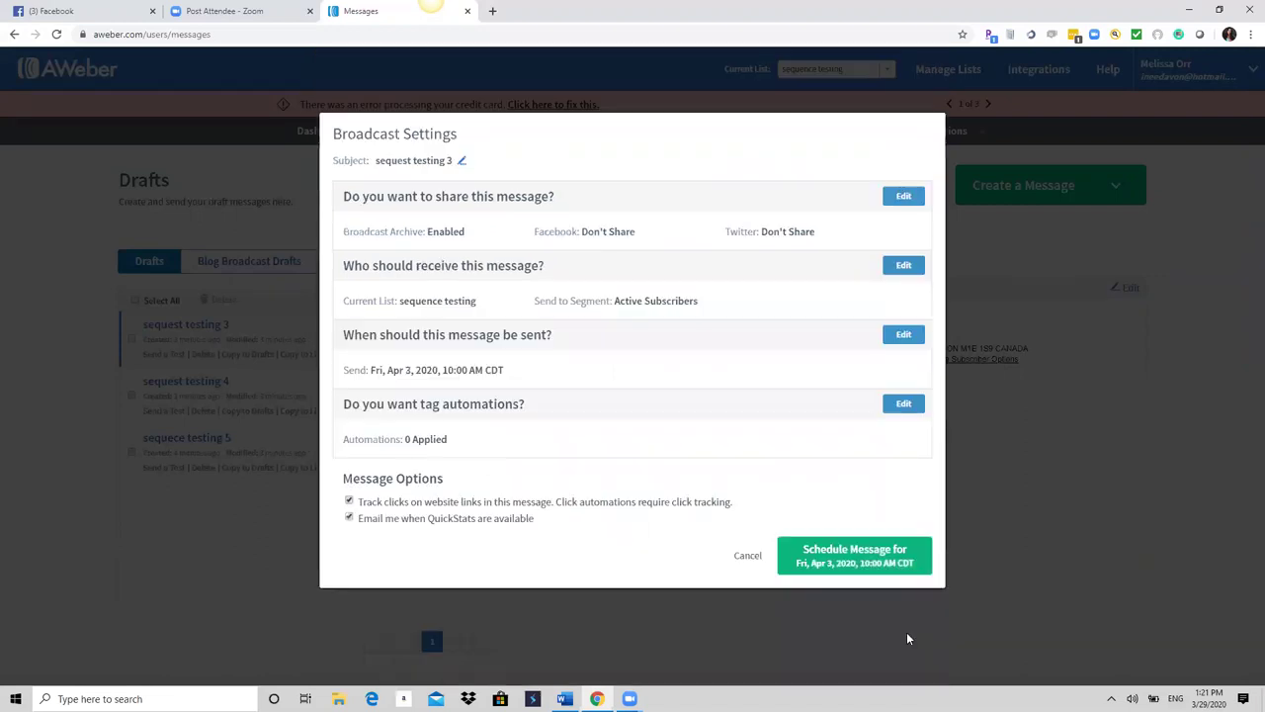
click(863, 560)
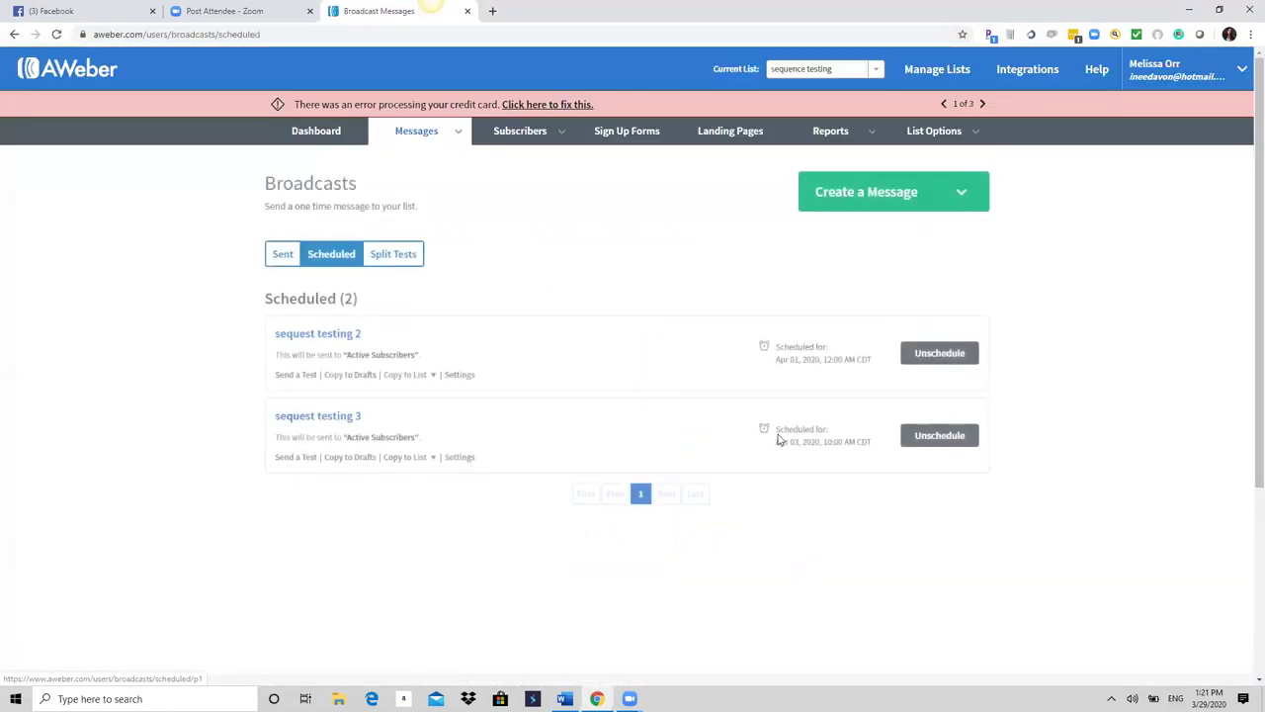
mouse_move(432, 135)
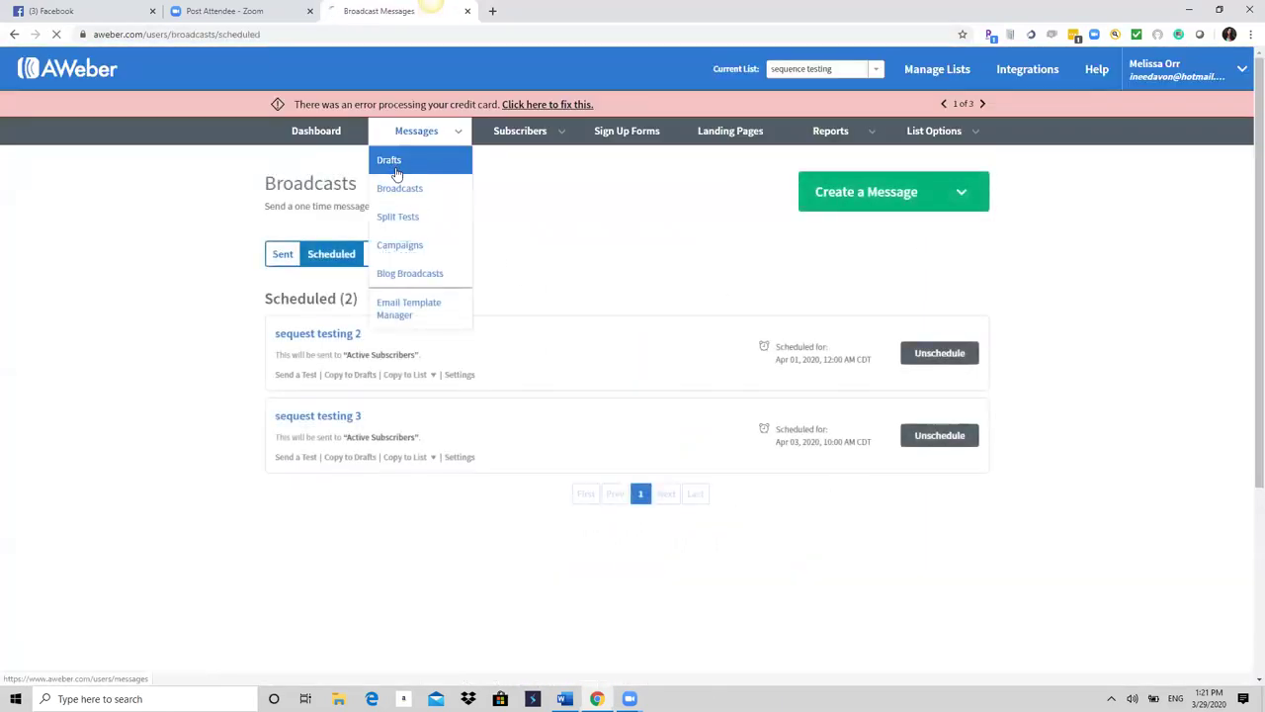
click(390, 164)
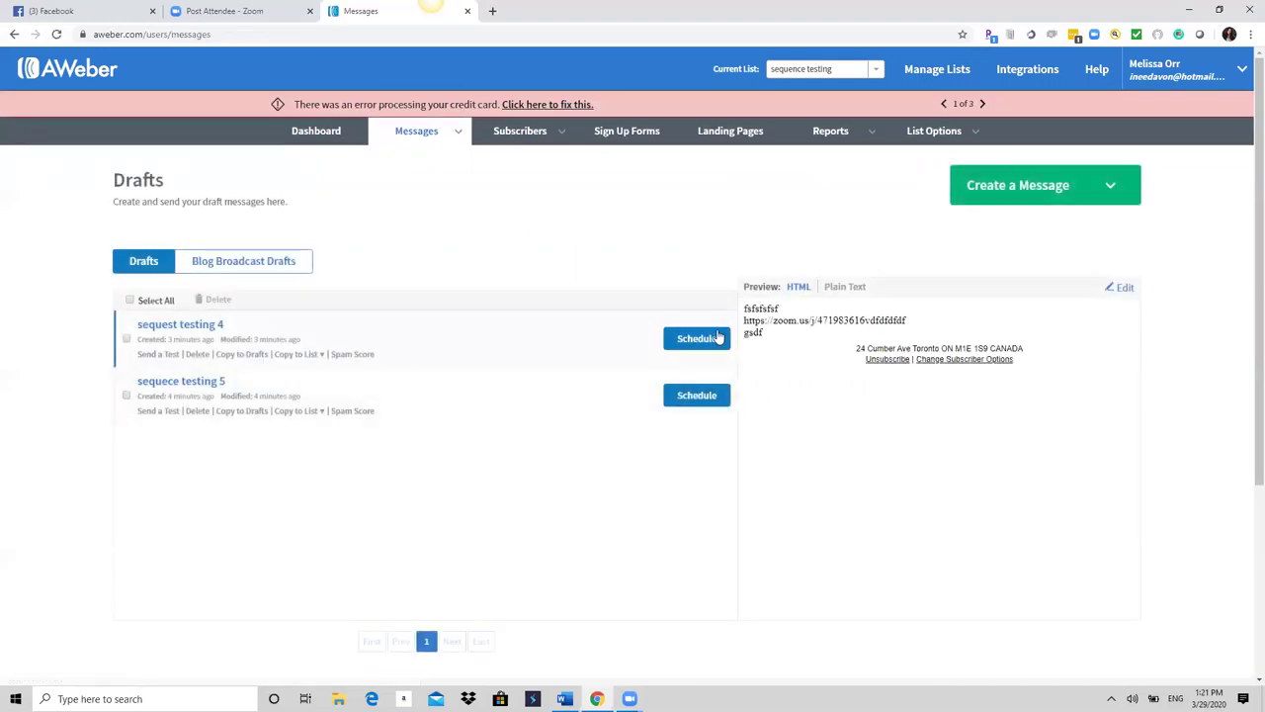
Schedule sequest testing 4 for Friday, April 3 at 2:00 PM CDT.
click(704, 339)
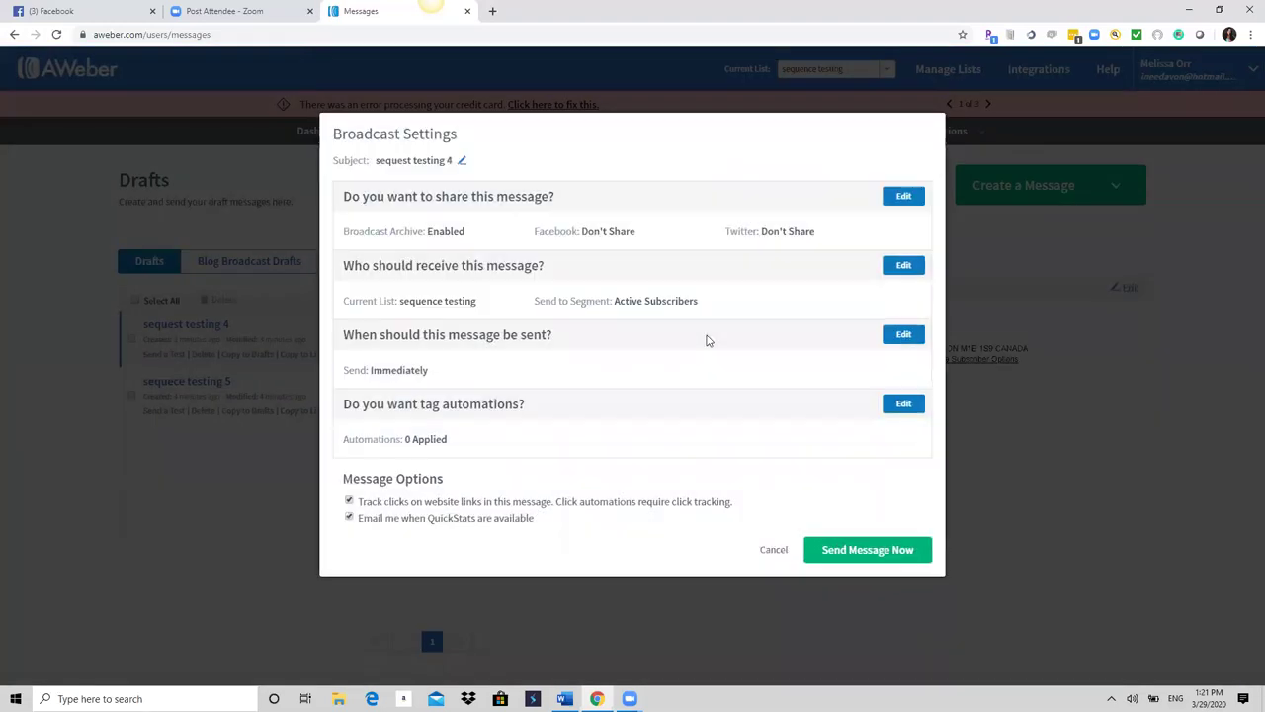
click(903, 336)
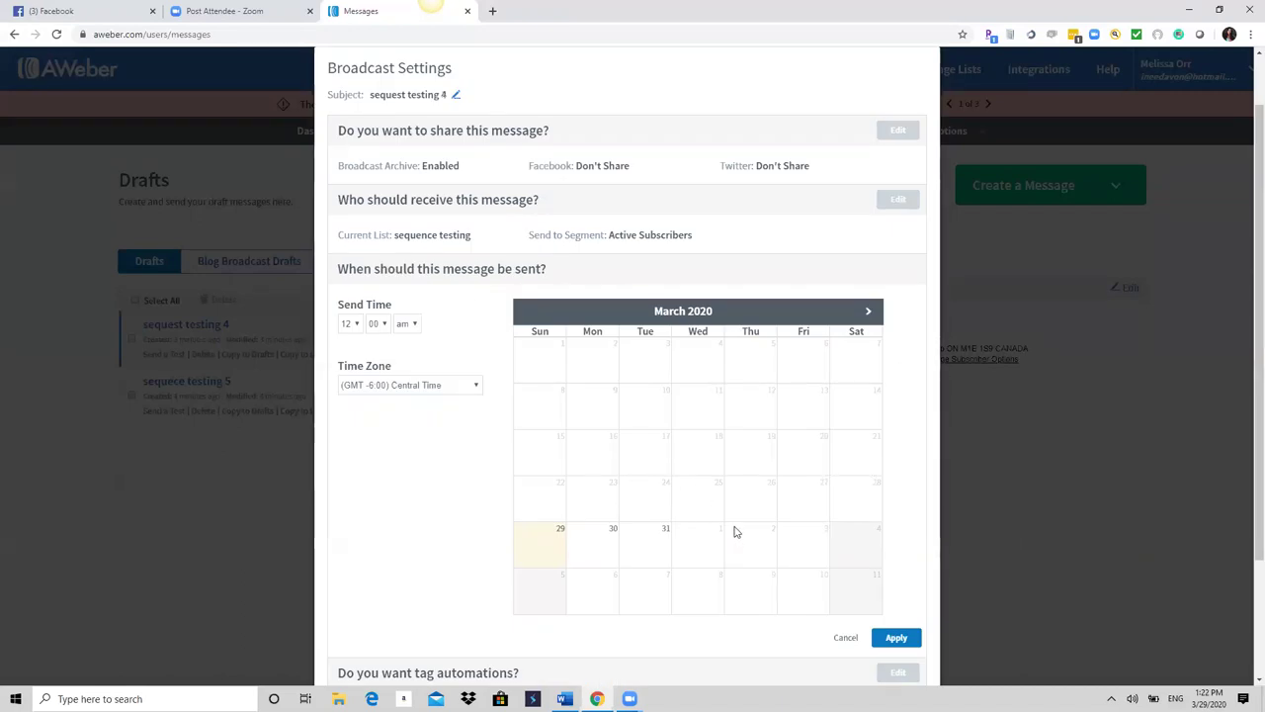
click(810, 547)
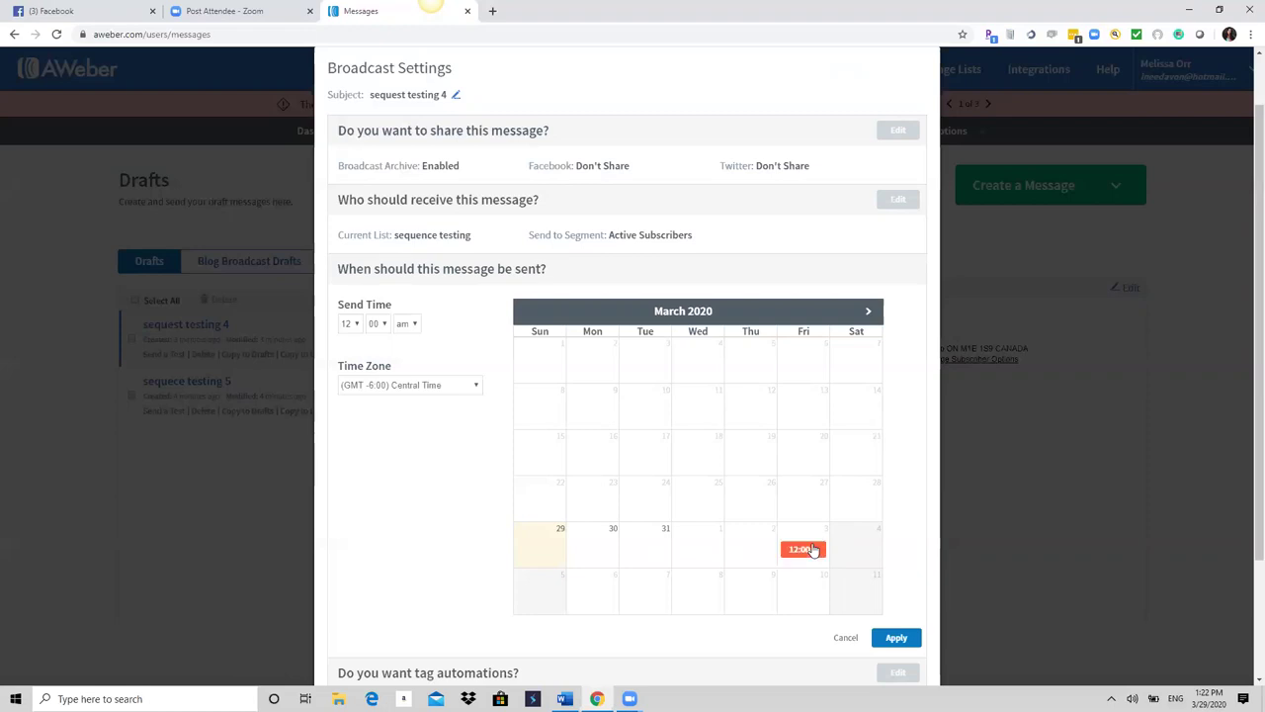
click(360, 326)
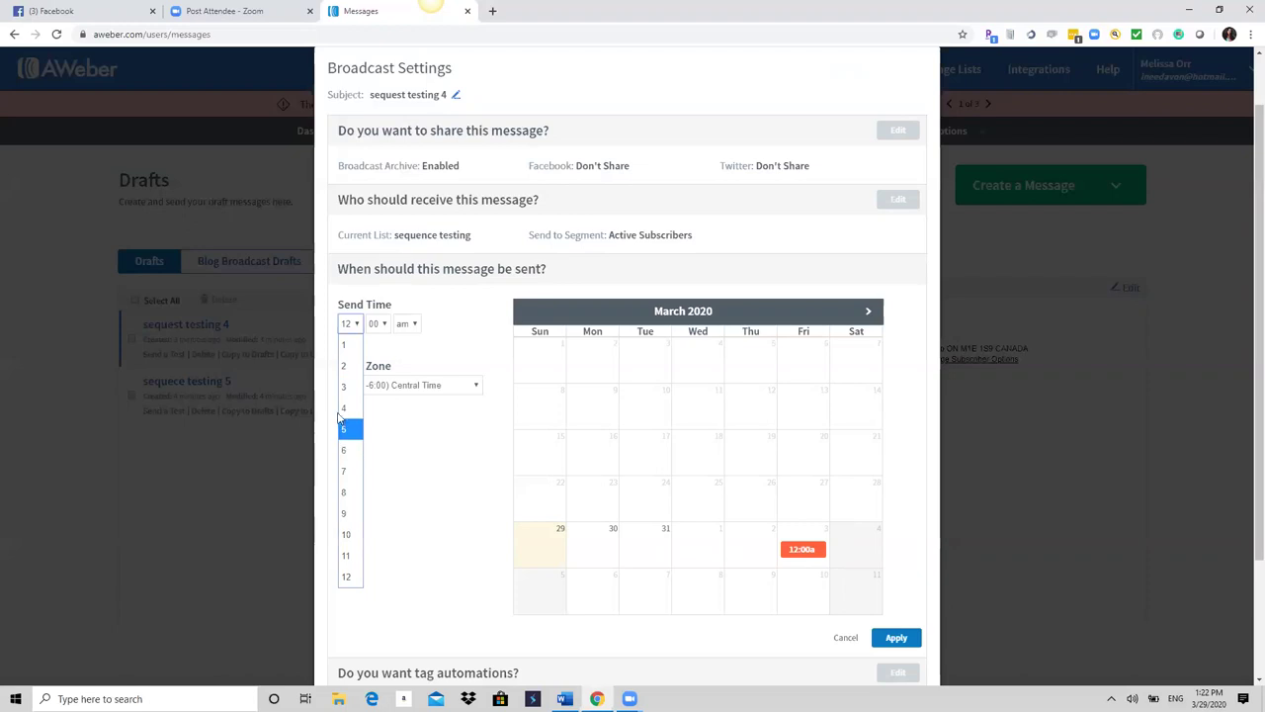
click(345, 365)
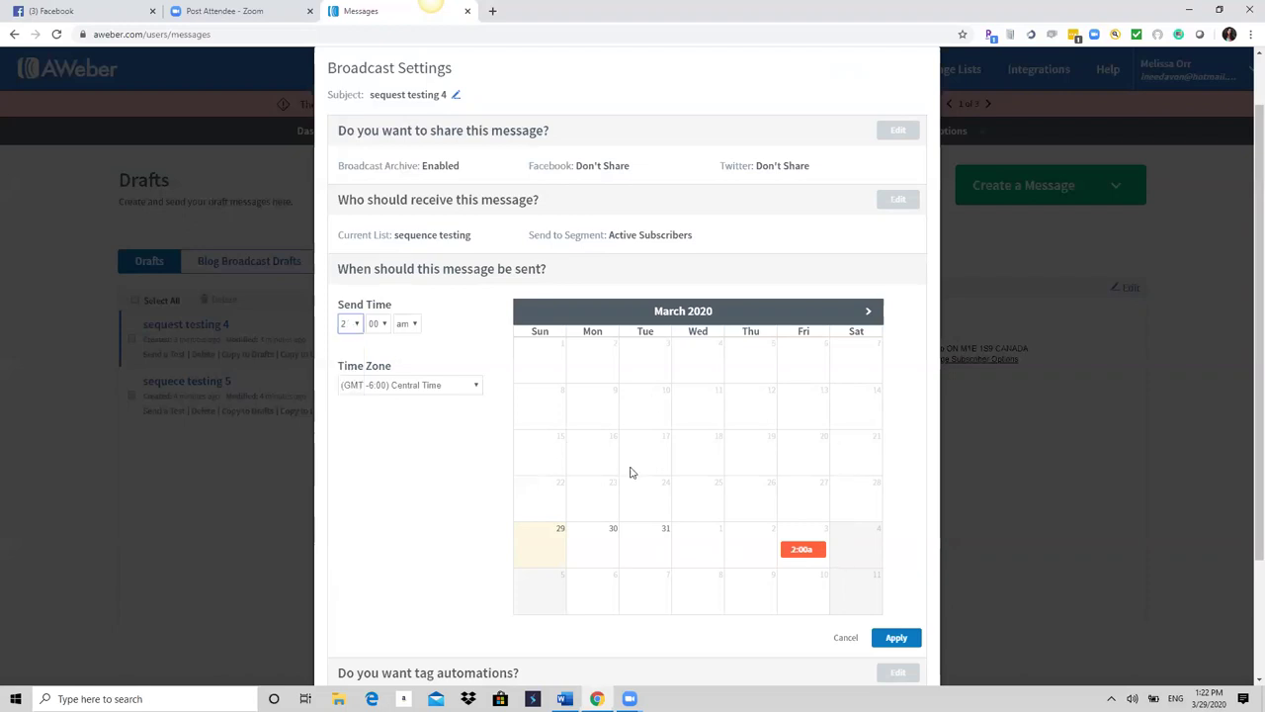
click(405, 324)
click(407, 361)
click(899, 640)
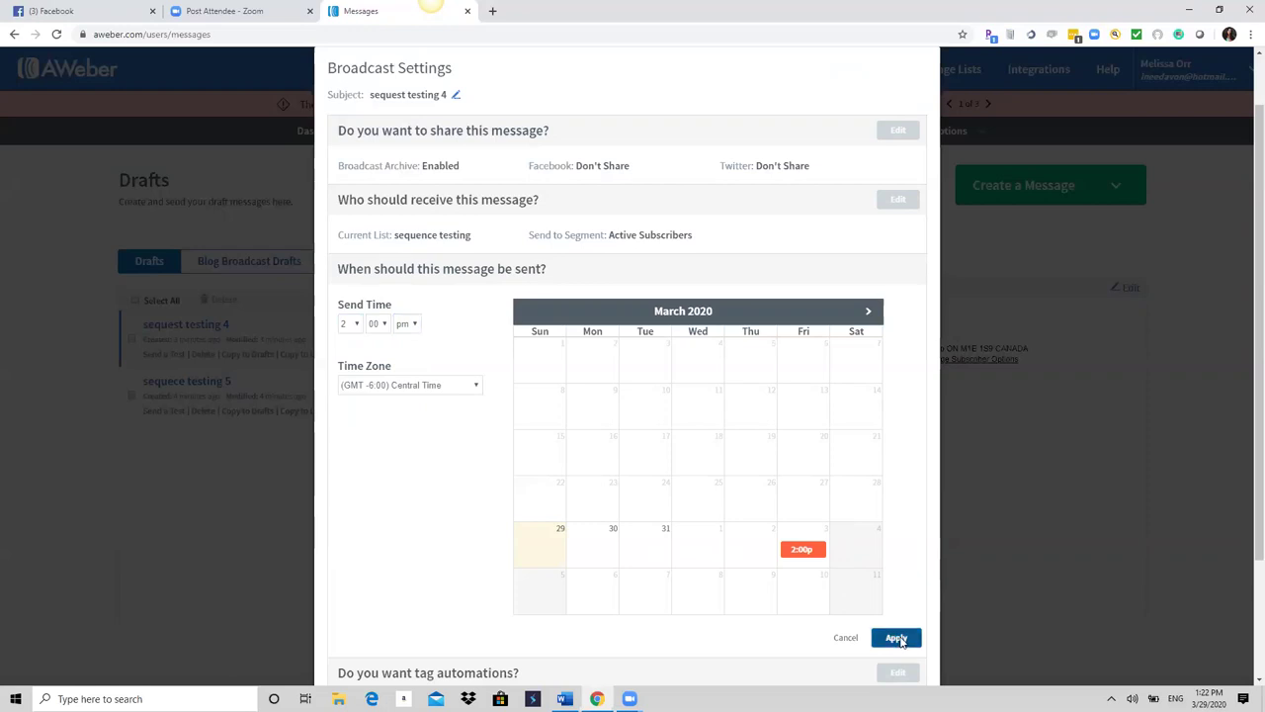
click(906, 553)
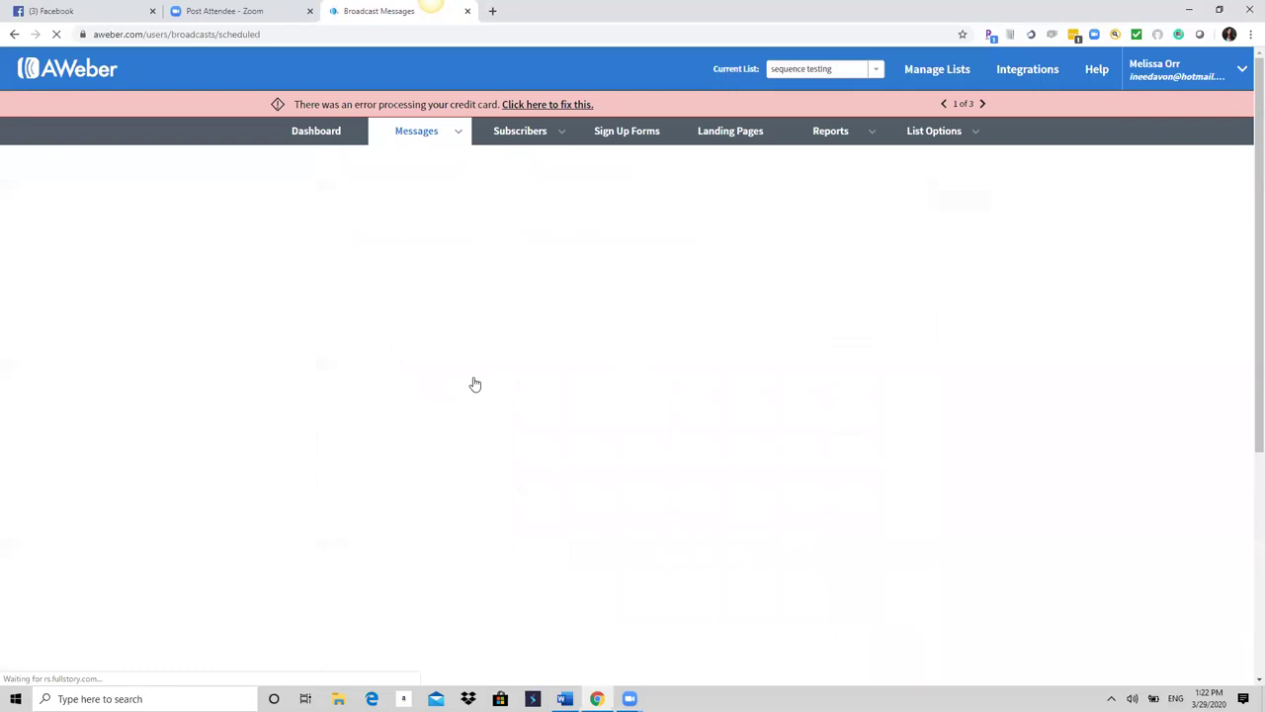
click(390, 162)
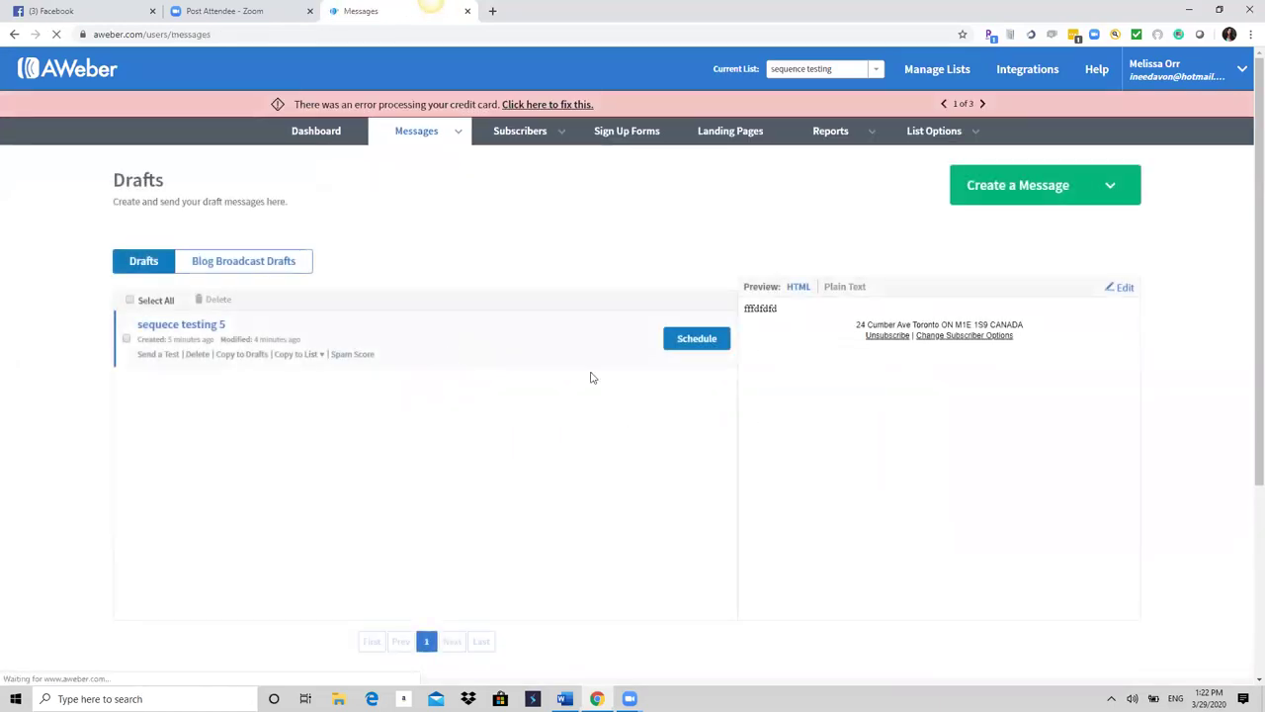
Schedule sequece testing 5 for Friday, April 3, 2020 at 3:00 PM CDT.
click(692, 338)
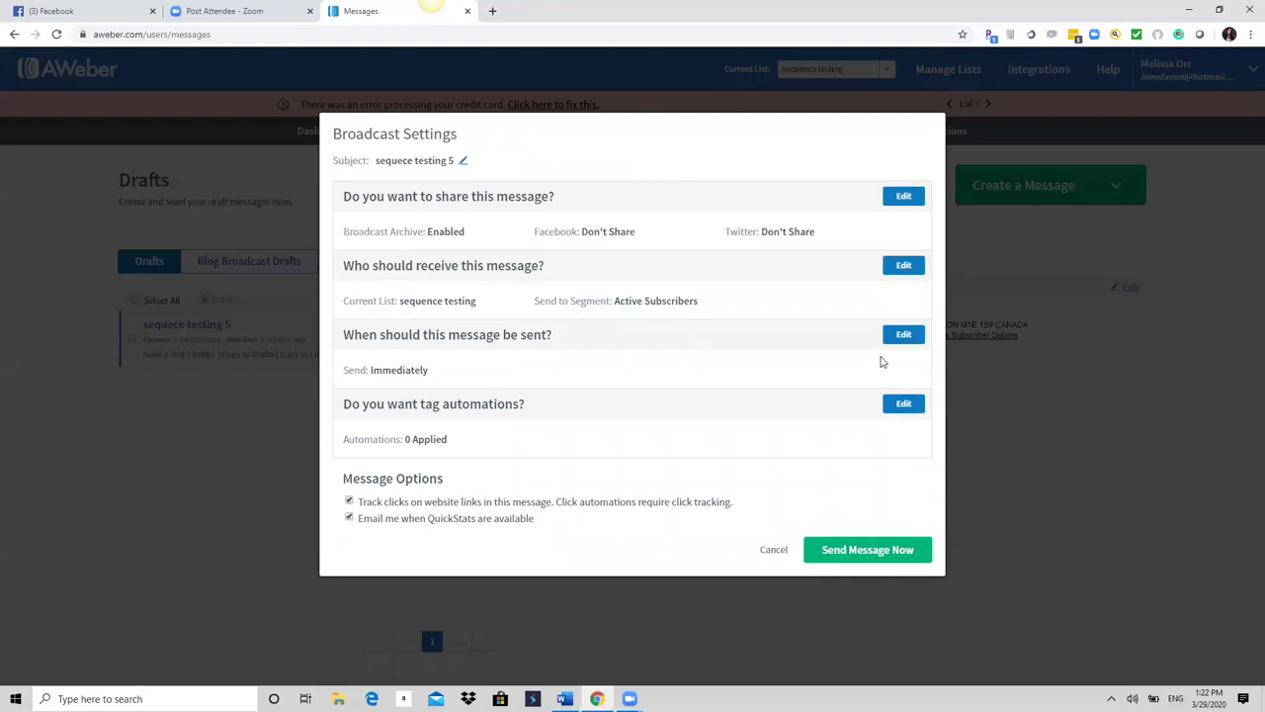
click(898, 338)
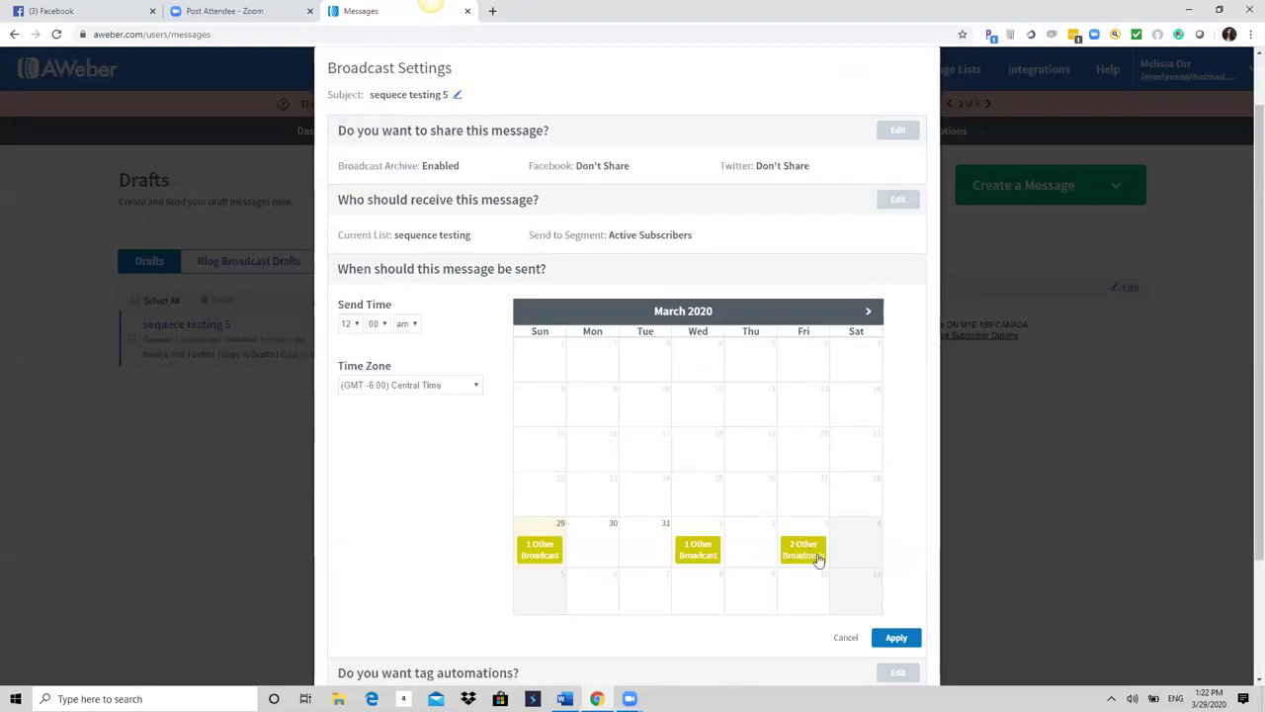
click(810, 531)
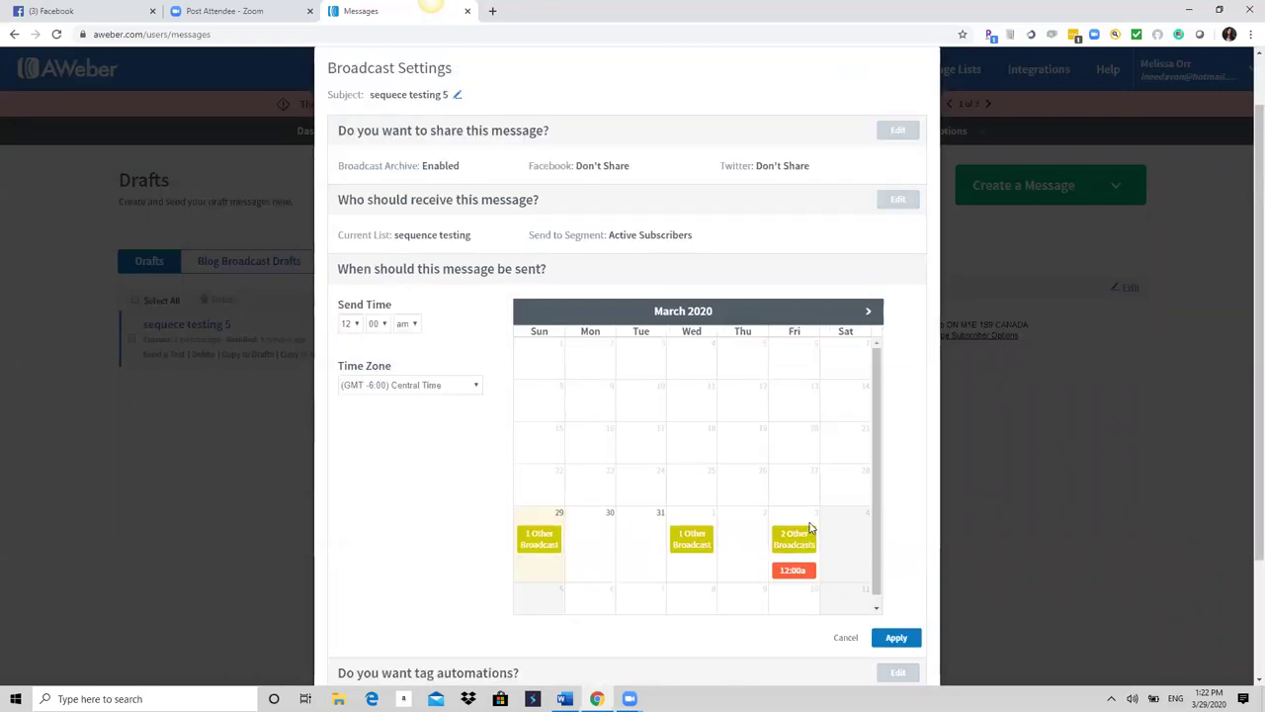
click(348, 325)
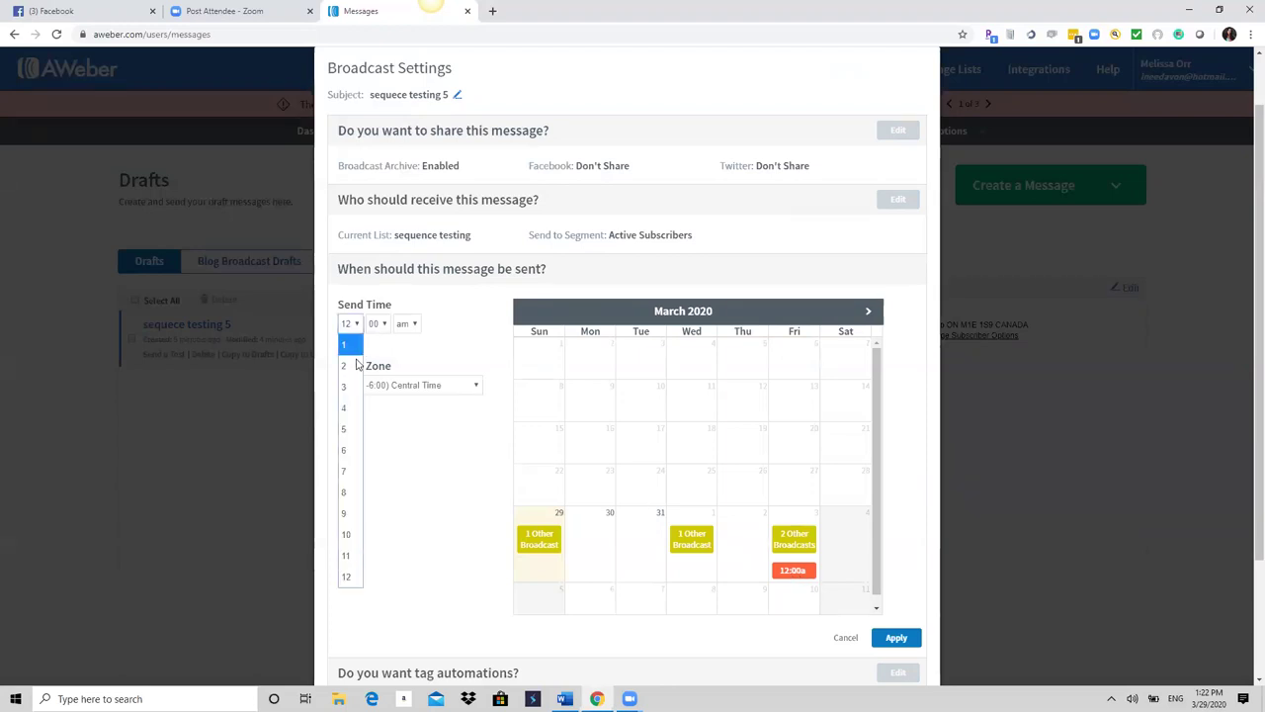
click(351, 409)
click(408, 324)
click(406, 364)
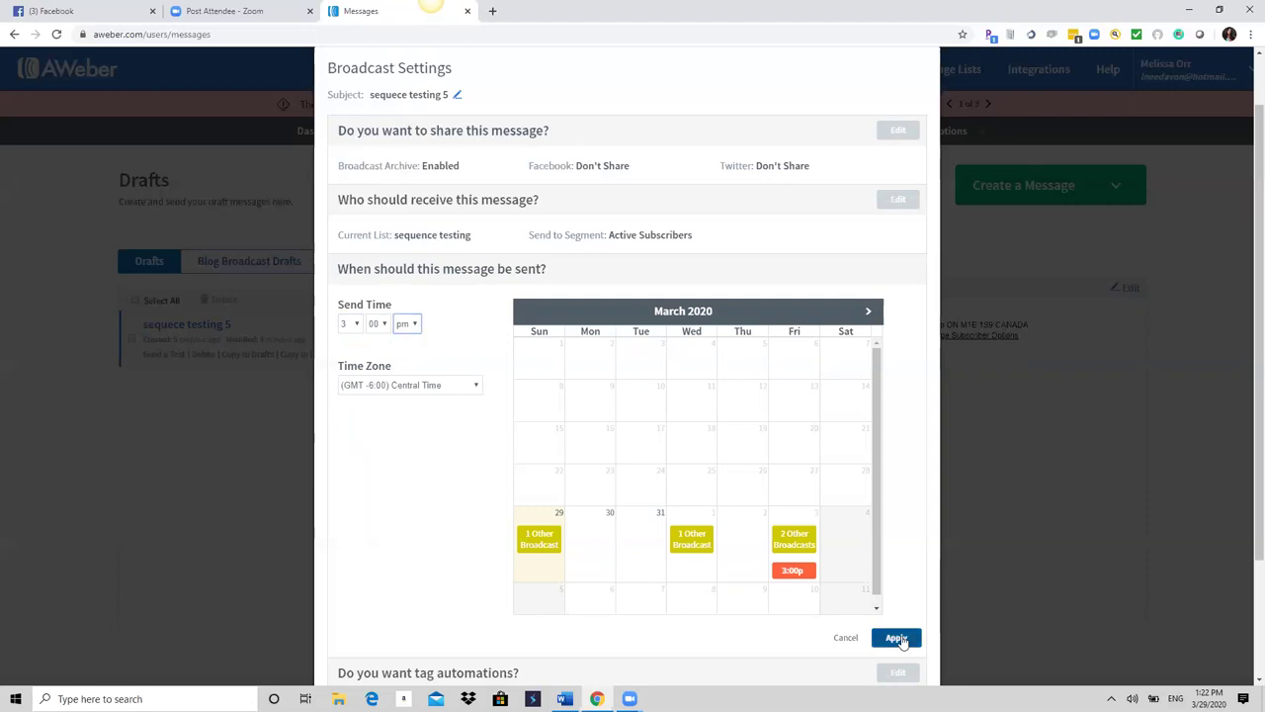
click(898, 638)
click(842, 549)
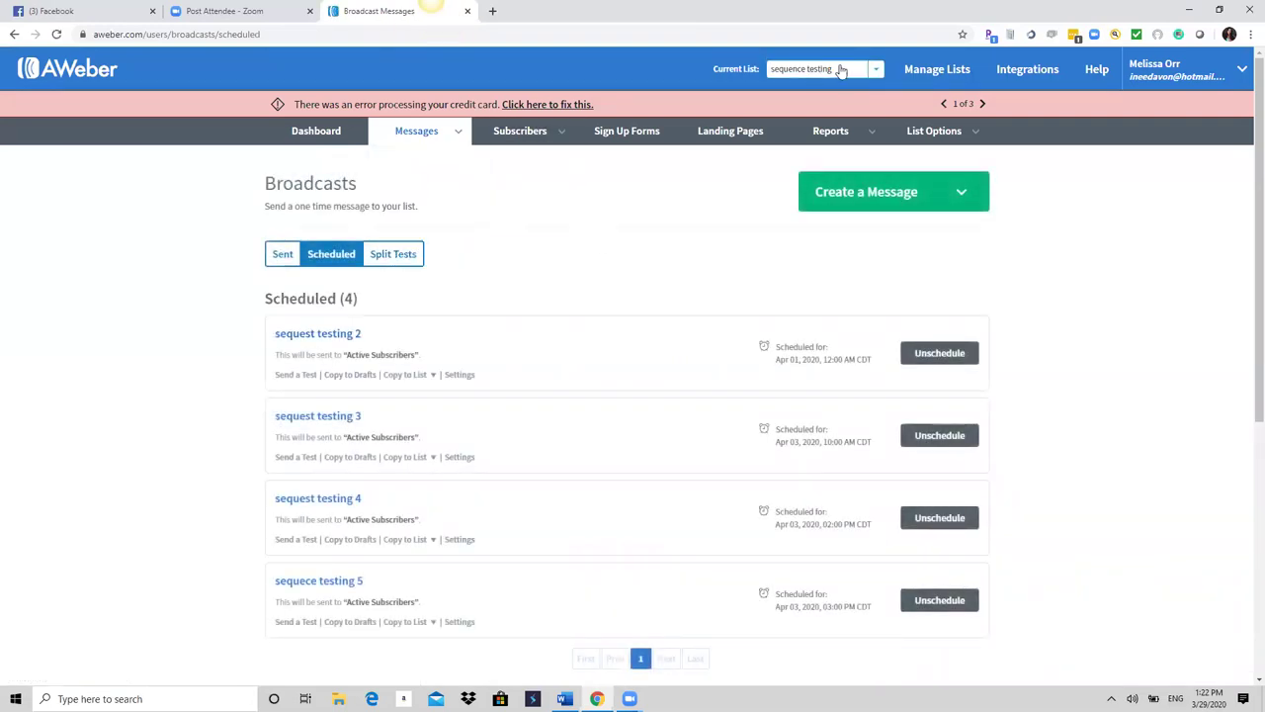
Go to Messages > Campaigns and start creating a new campaign.
mouse_move(415, 132)
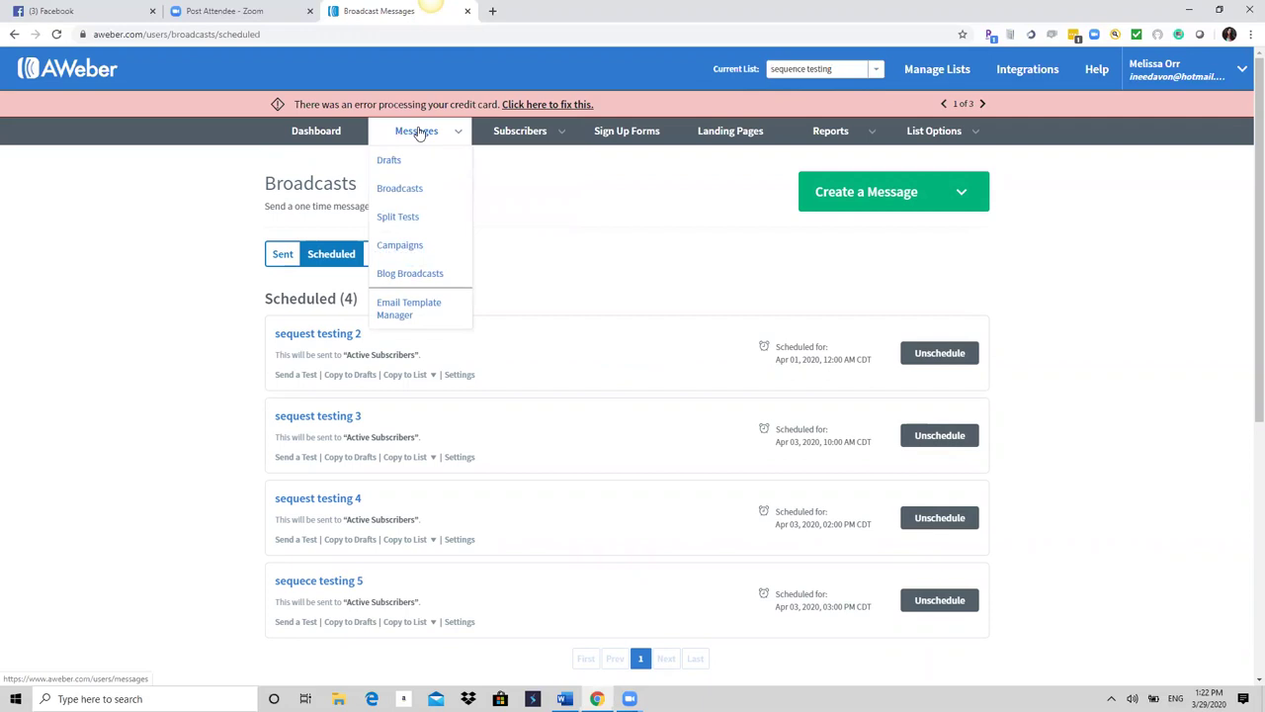
click(411, 253)
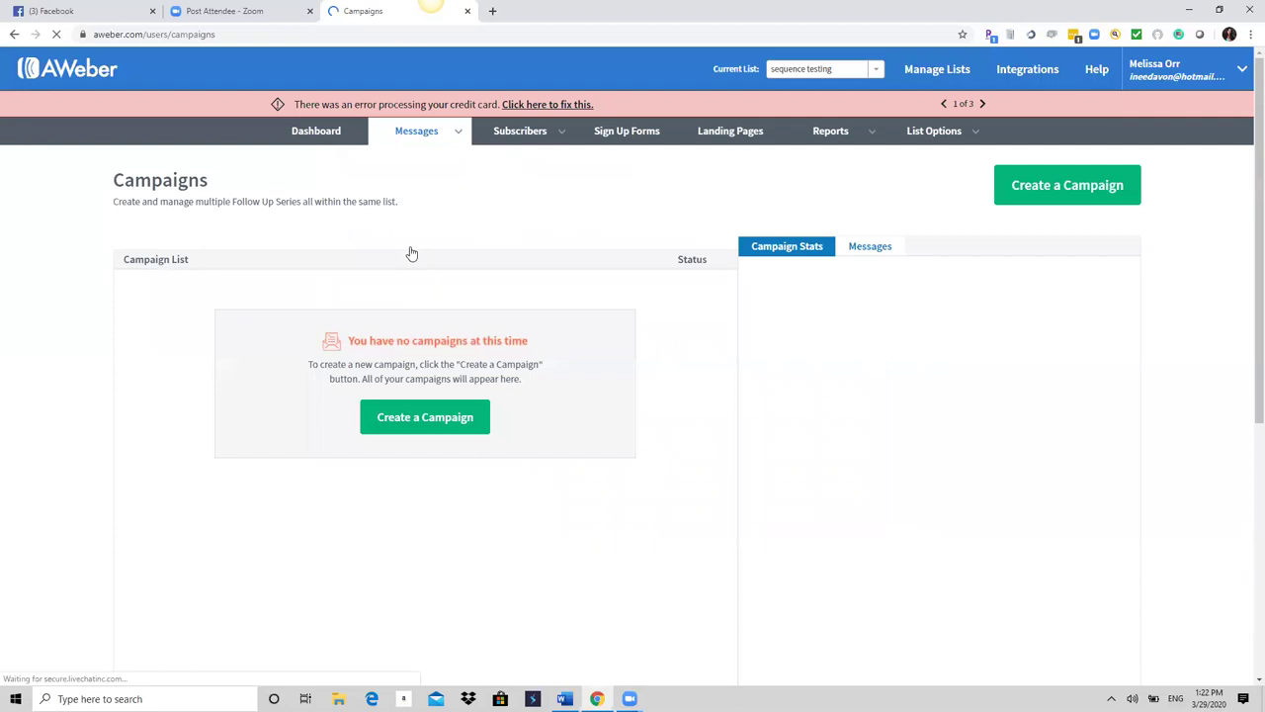
click(417, 420)
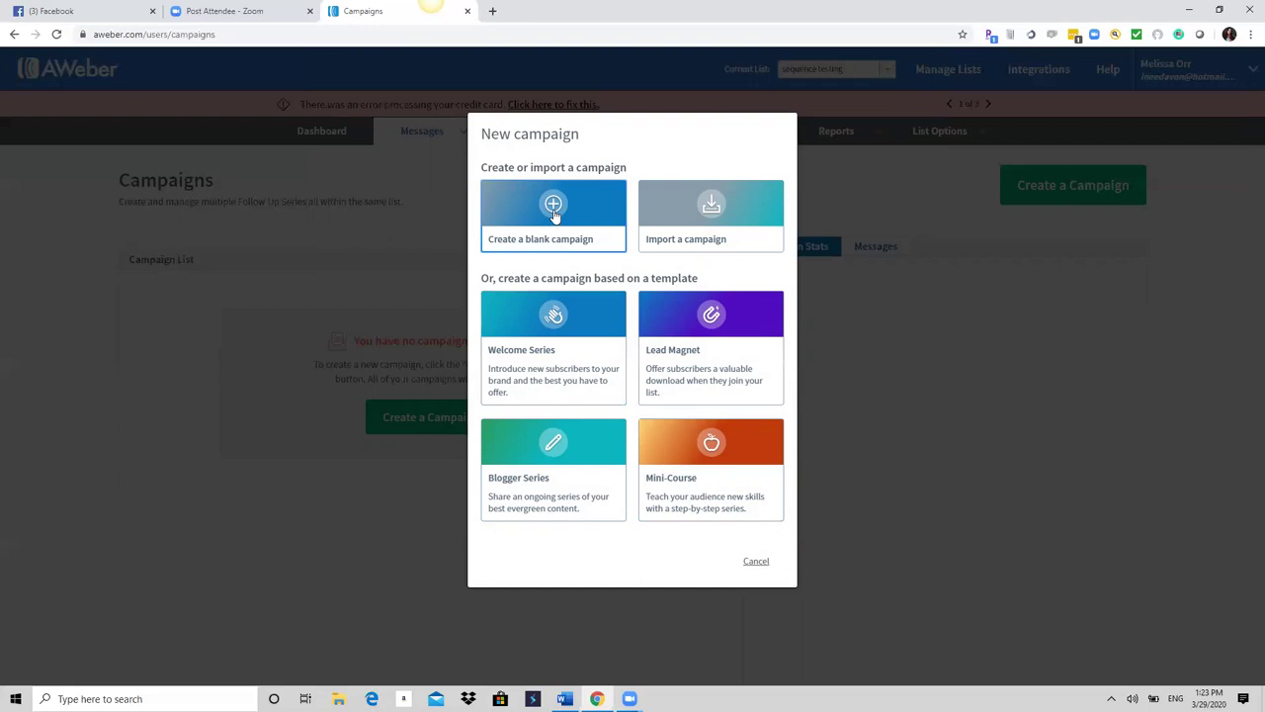
Create a blank campaign named 'boost immuse'.
click(549, 205)
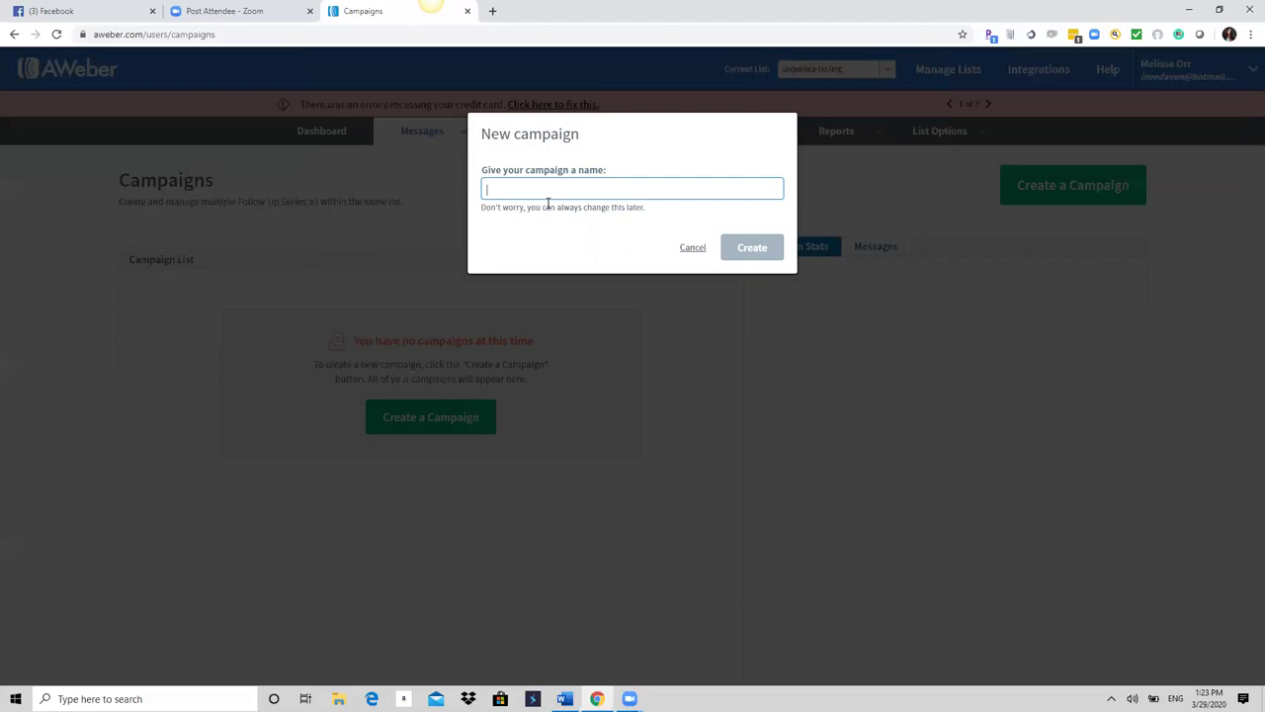
text(boost immuse)
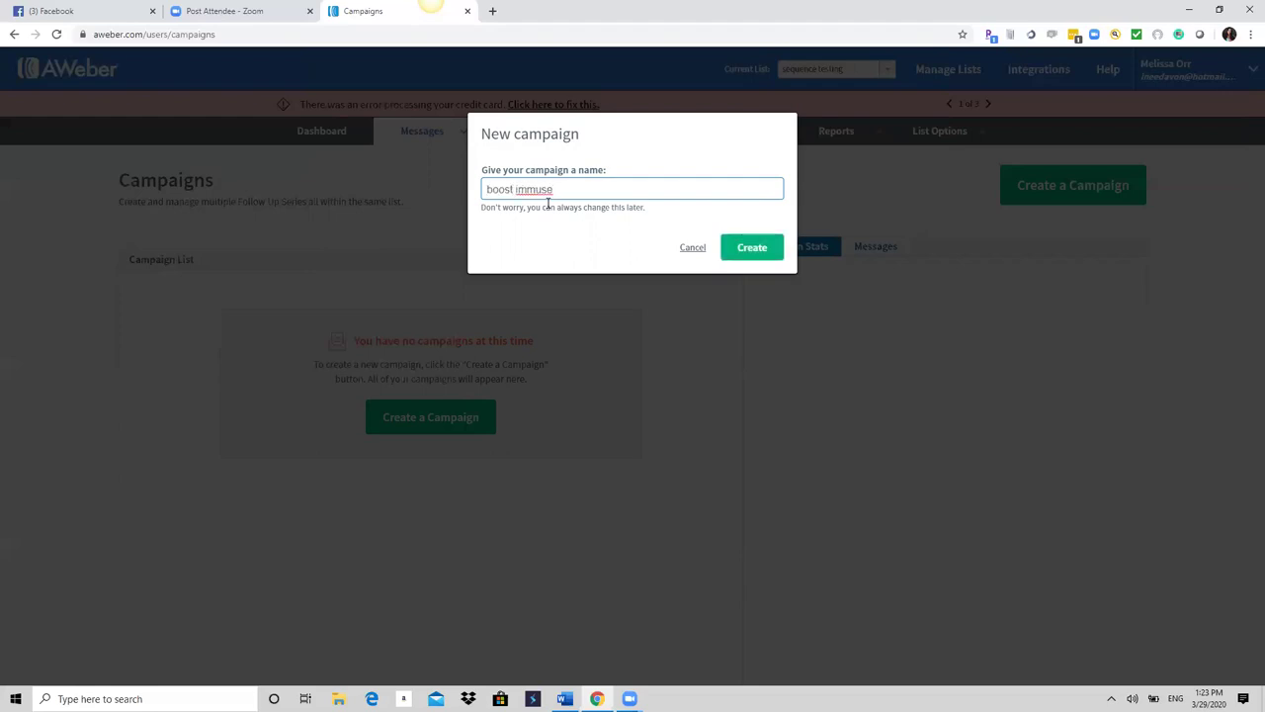
click(732, 247)
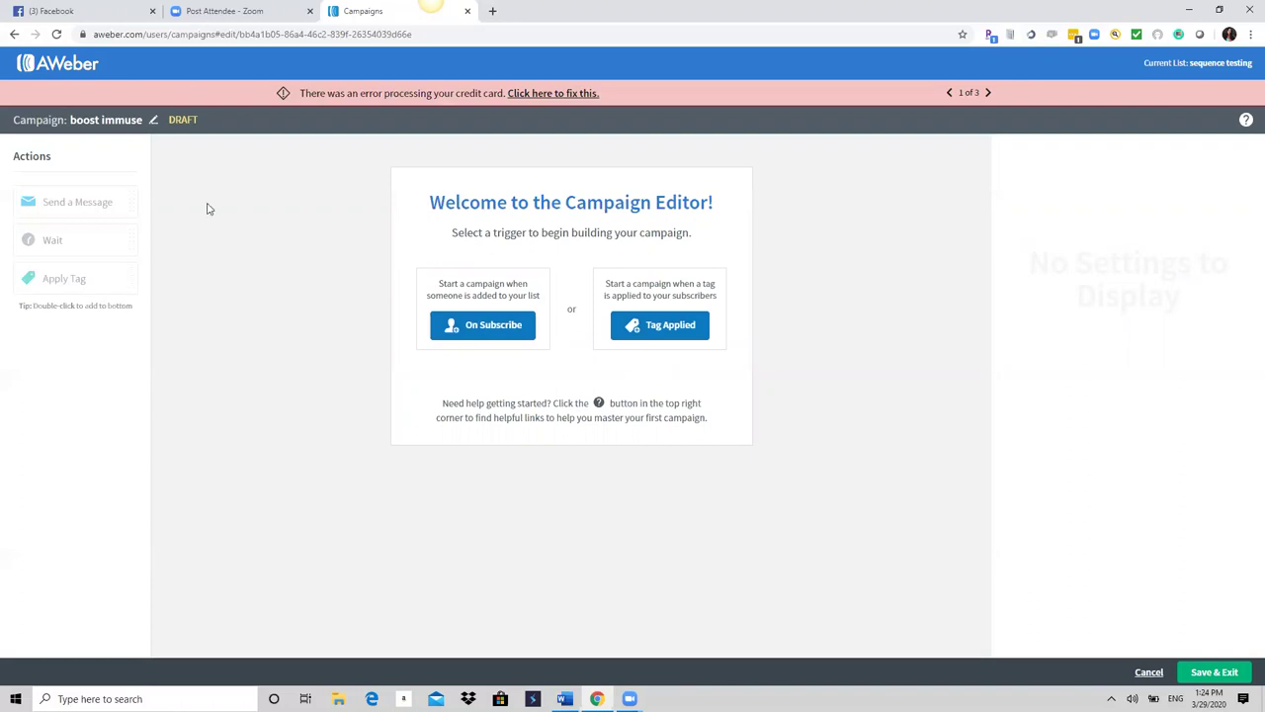
Set boost immuse to start On Subscribe, then save and exit it as a draft.
click(486, 328)
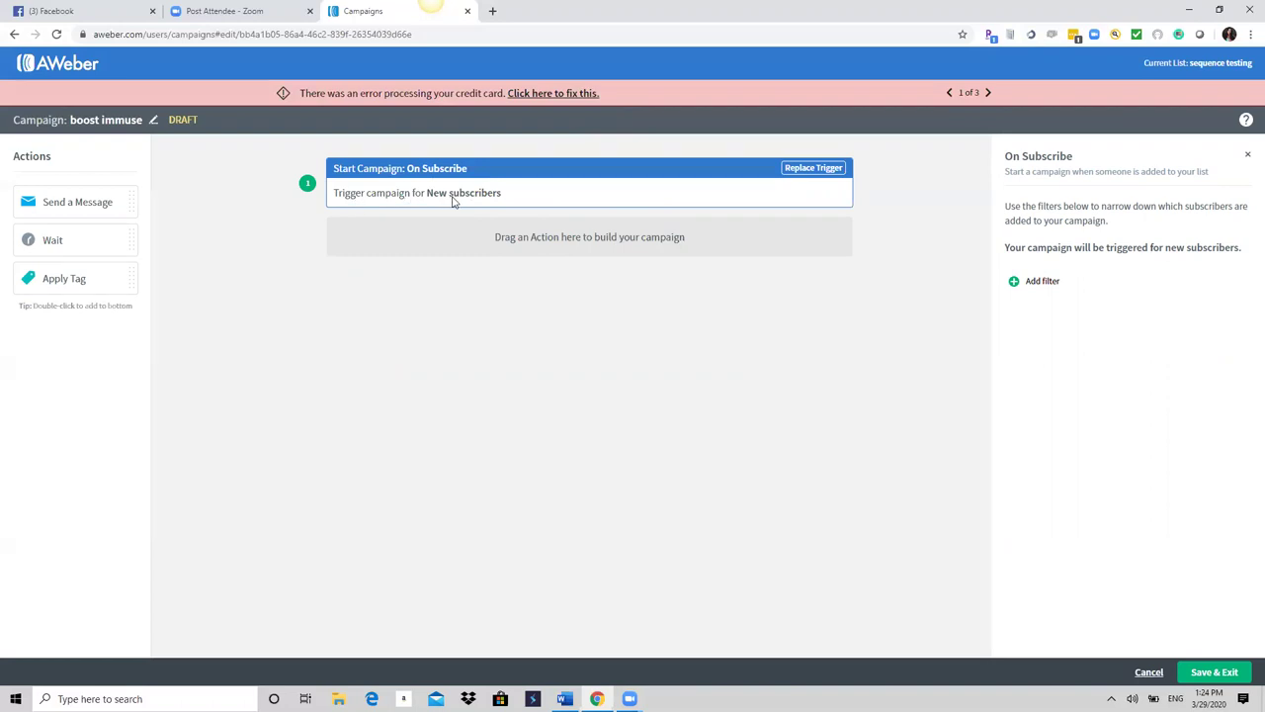
click(1220, 673)
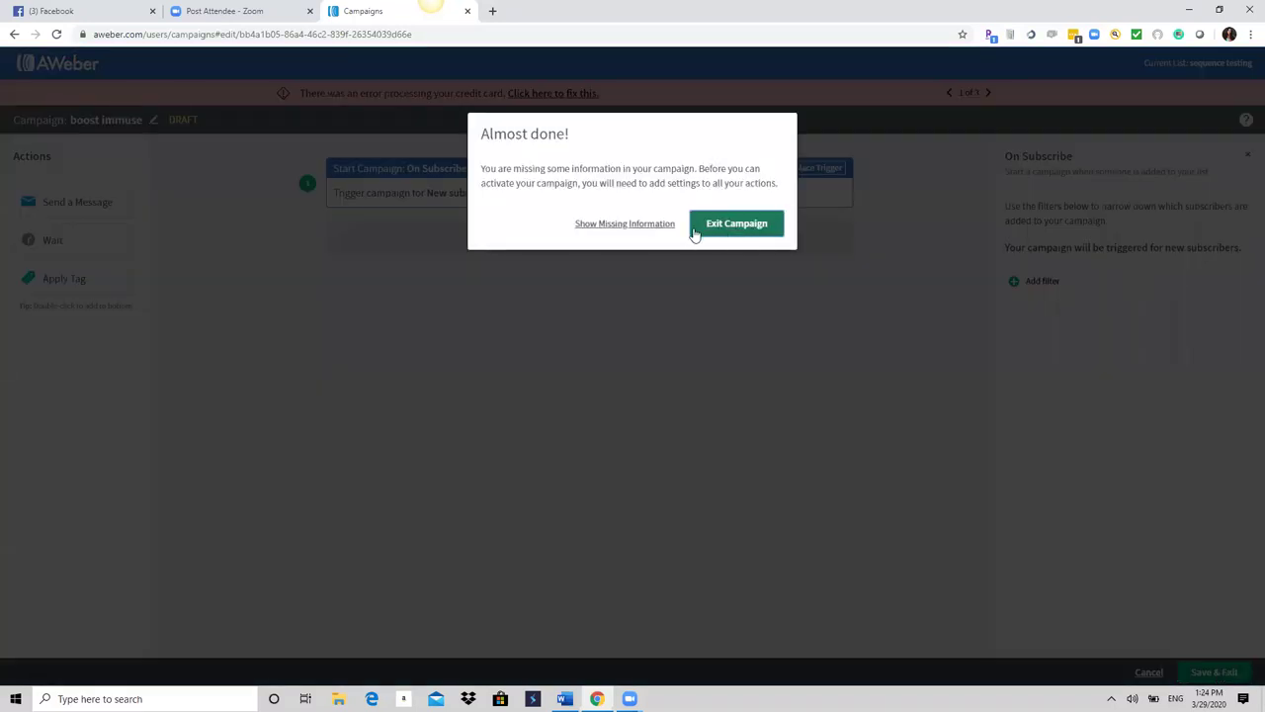
click(731, 225)
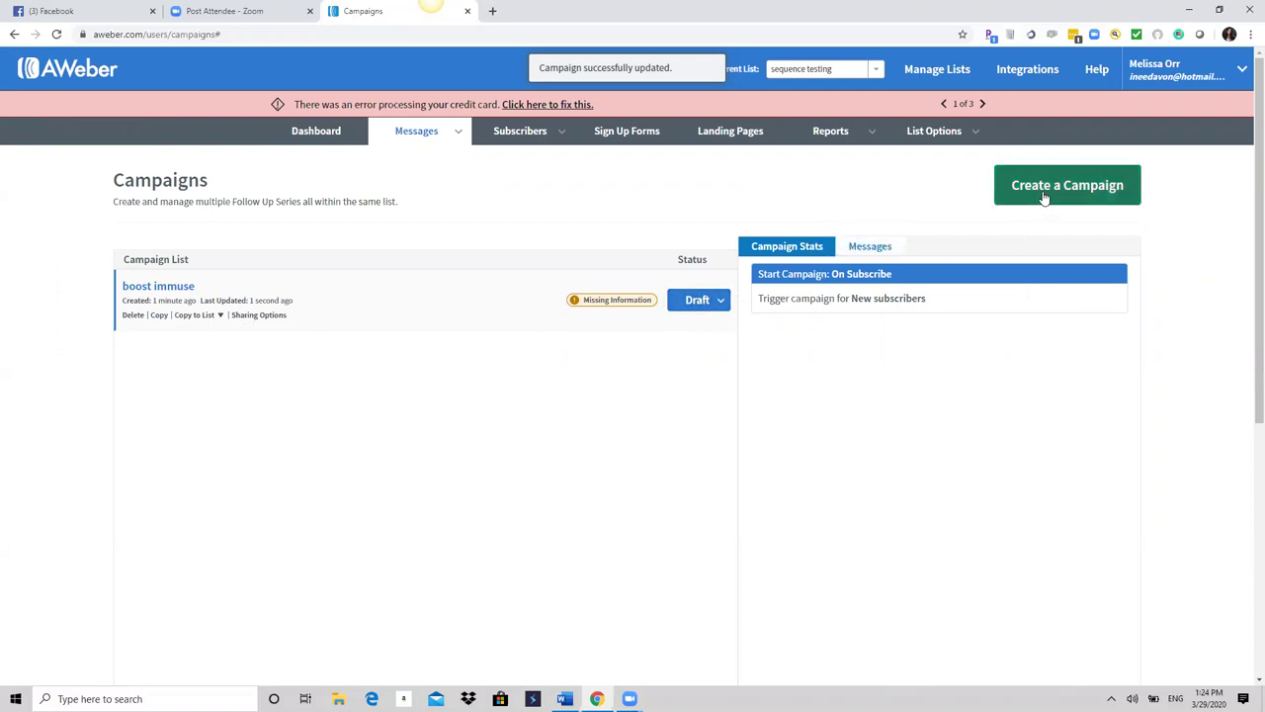
Reopen boost immuse in the editor and view its On Subscribe trigger settings.
click(698, 302)
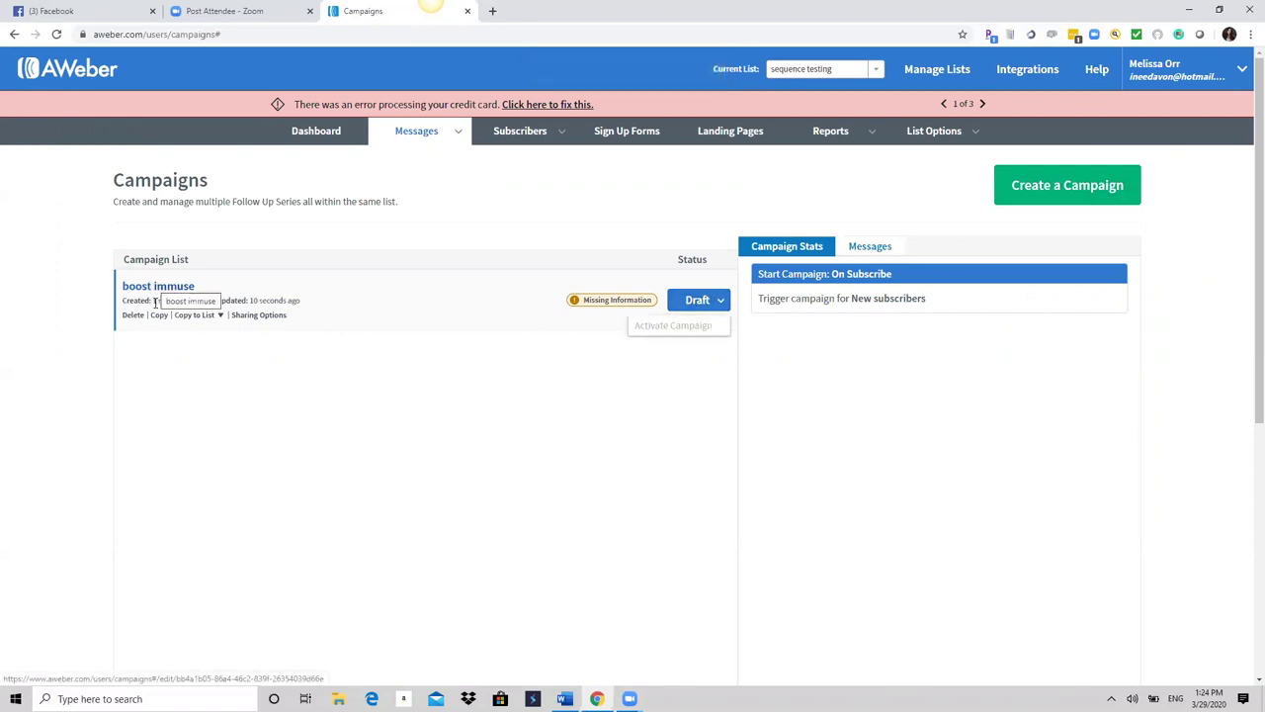
click(163, 286)
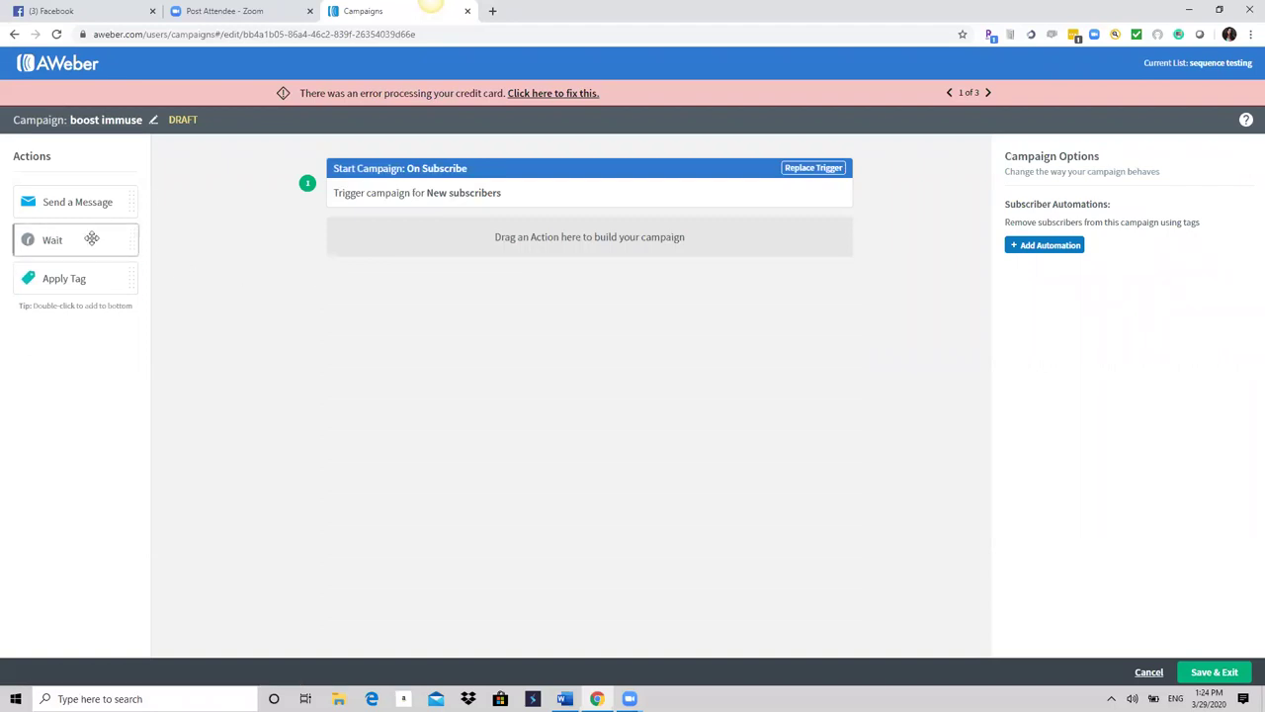
drag(81, 202, 583, 245)
click(450, 192)
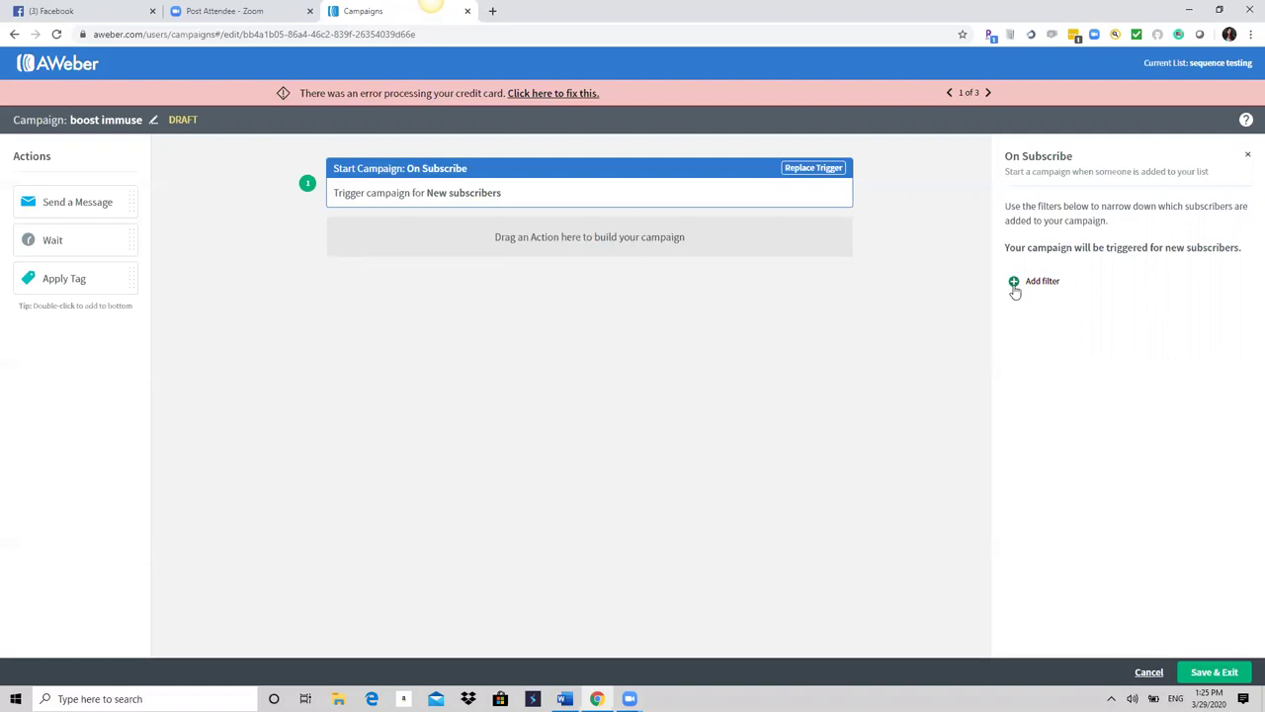
click(154, 120)
Correct the campaign name from 'boost immuse' to 'boost immune system'.
click(155, 120)
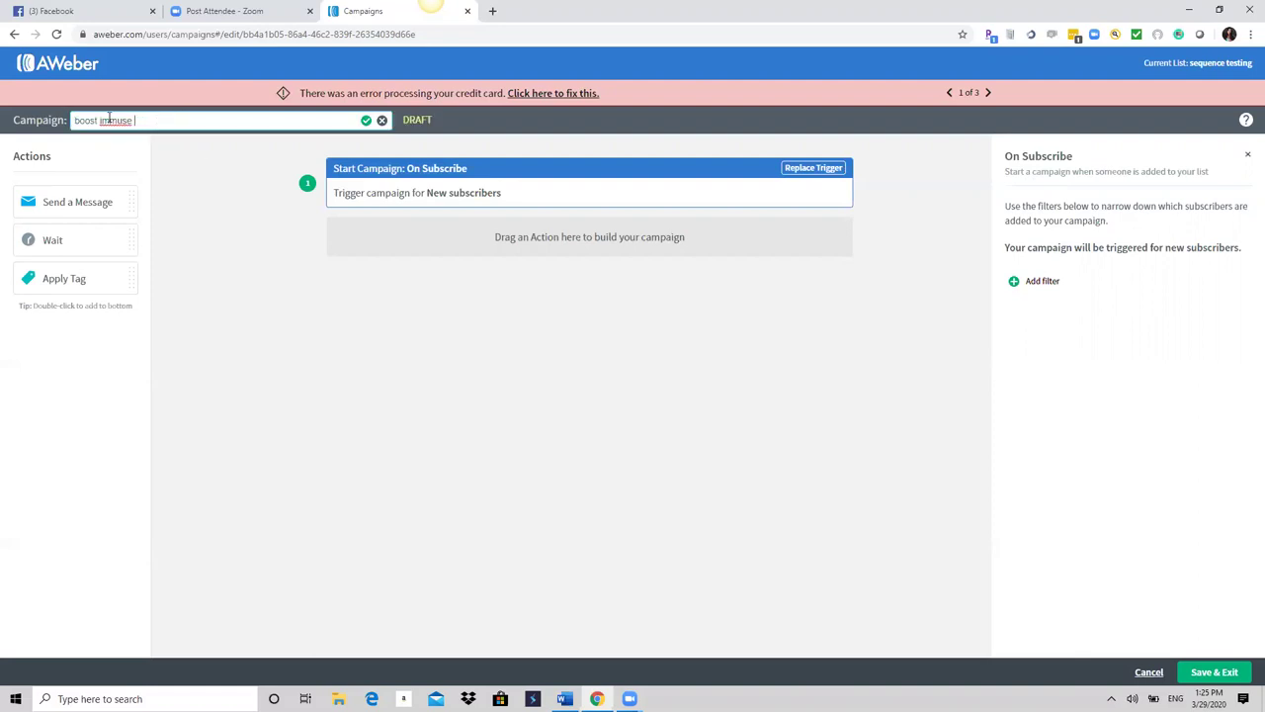
right_click(109, 120)
click(138, 132)
Replace the On Subscribe start trigger with Tag Applied.
click(252, 359)
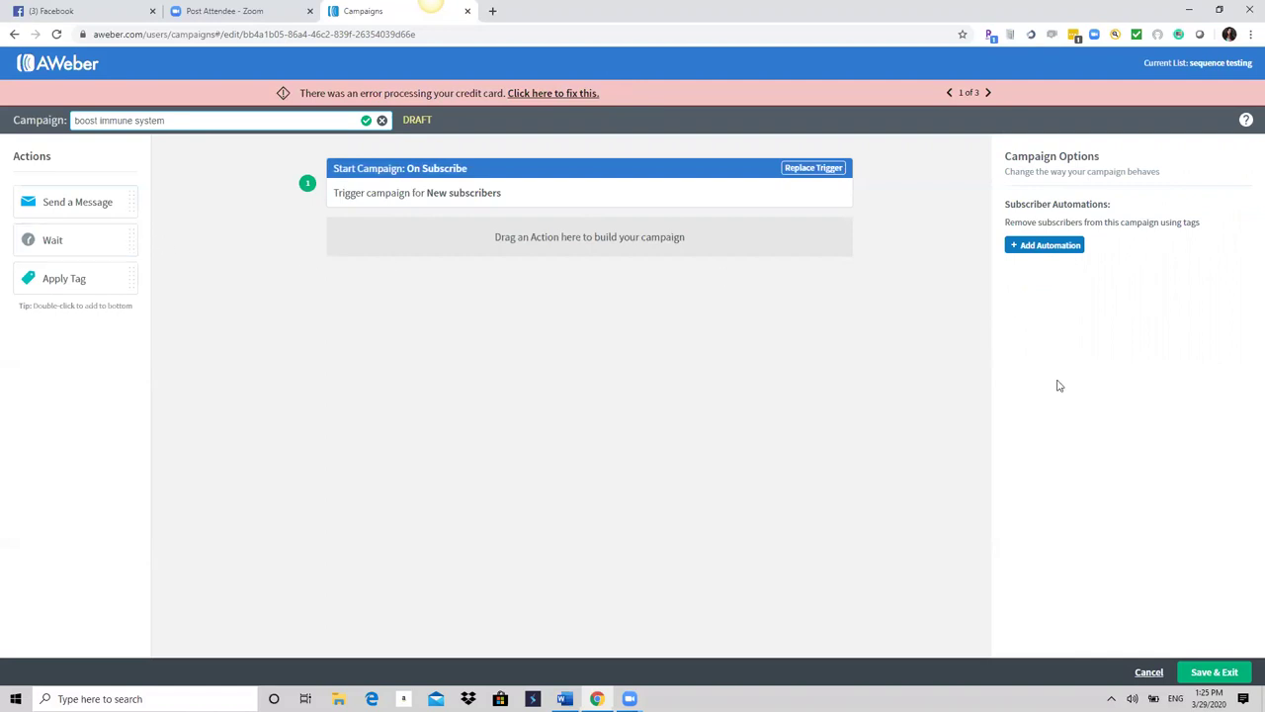
click(807, 170)
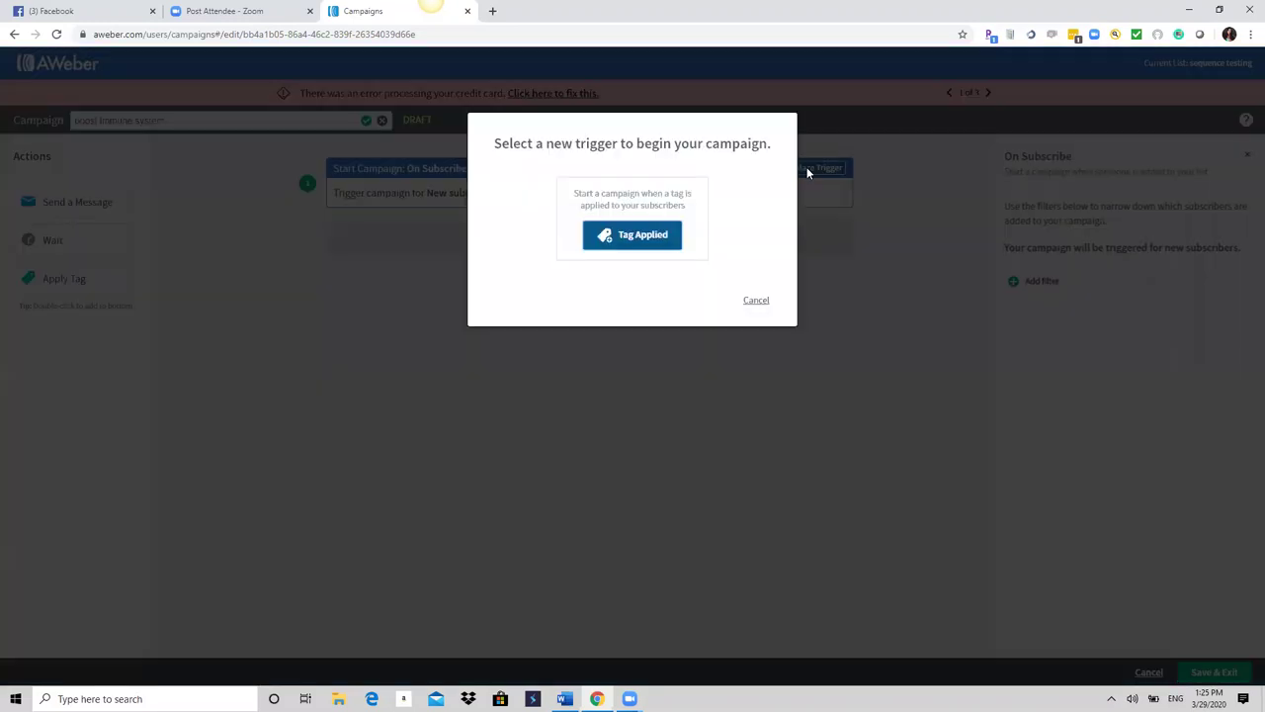
click(642, 235)
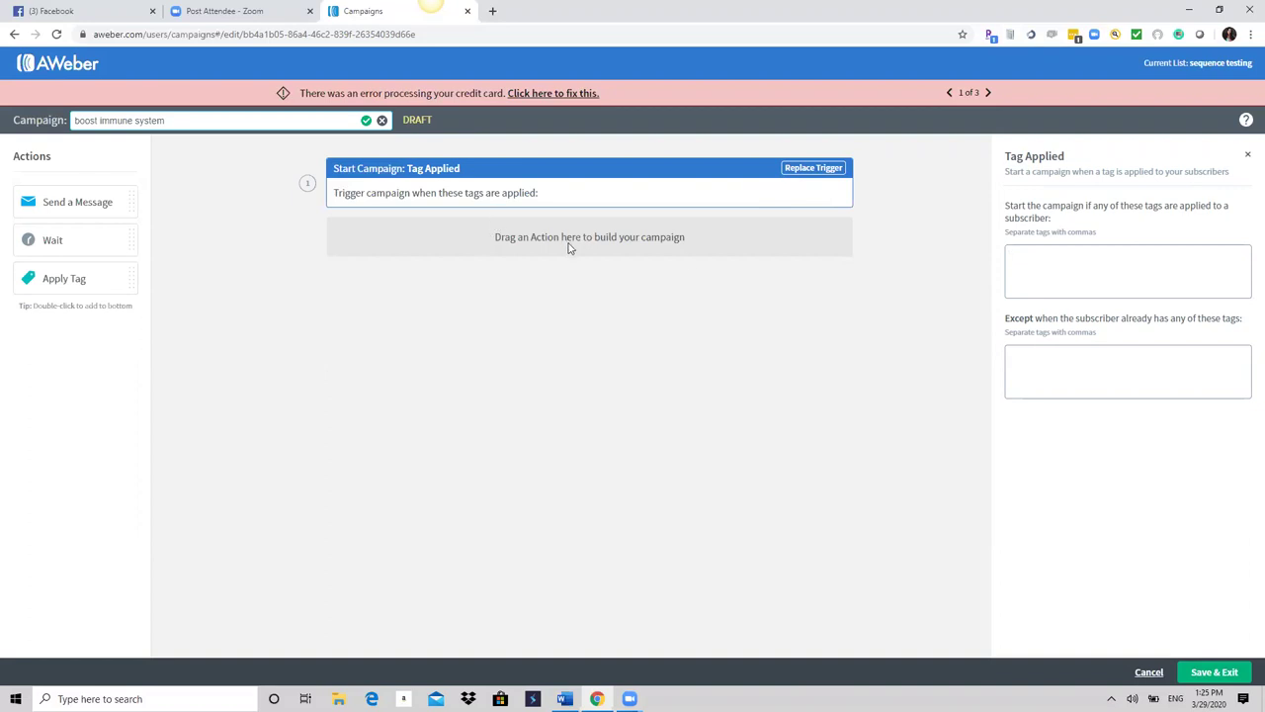
Add a Send Message step with a new HTML email titled 'testing 1'.
drag(103, 202, 494, 249)
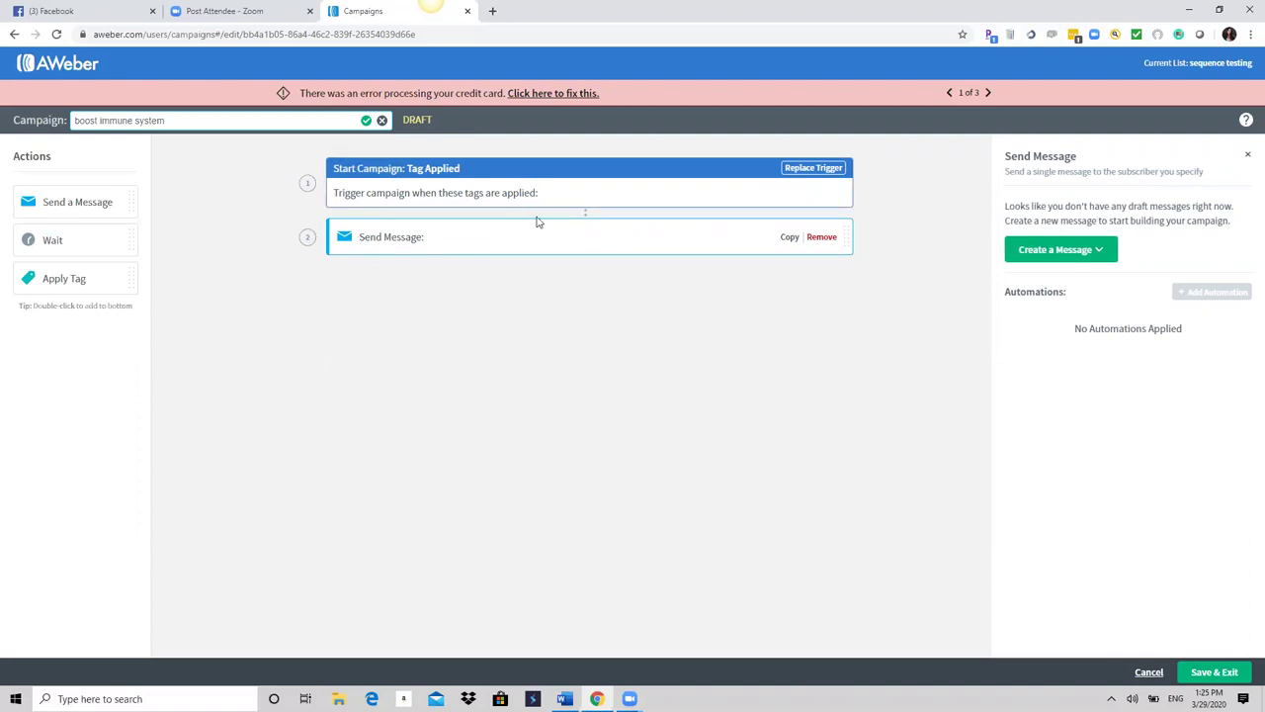
click(1068, 251)
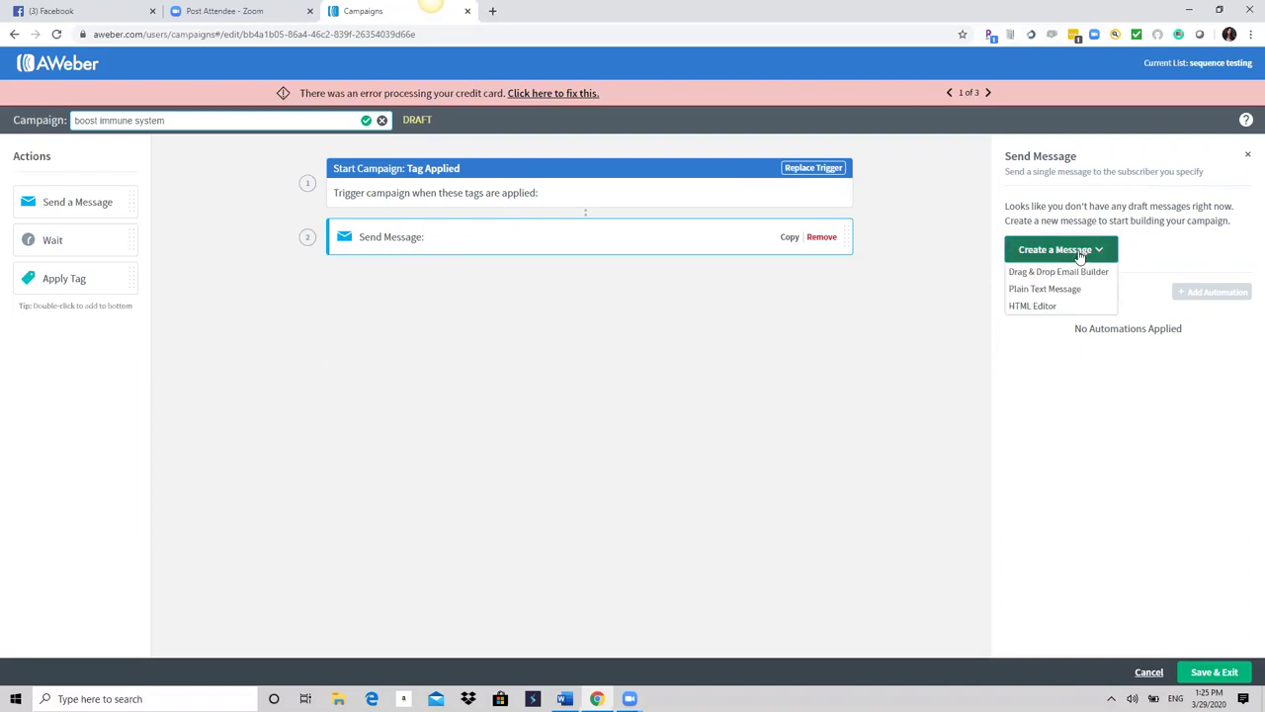
click(1038, 308)
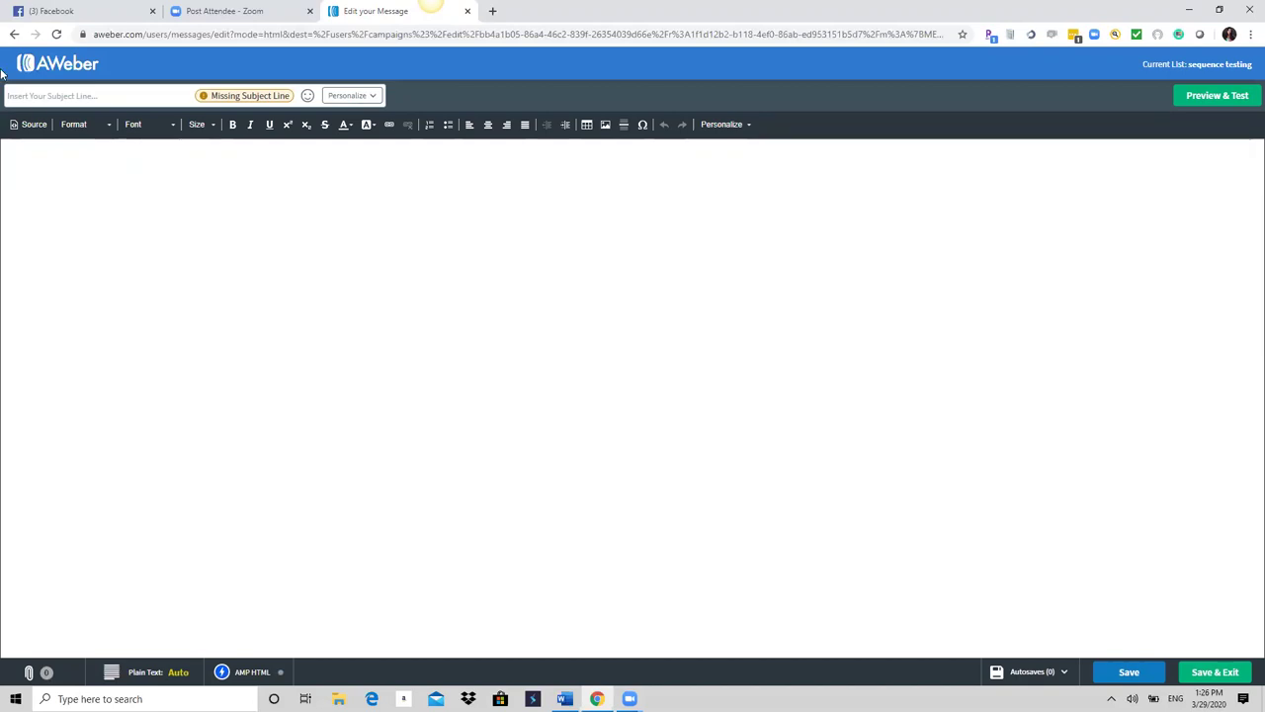
text(dsffs)
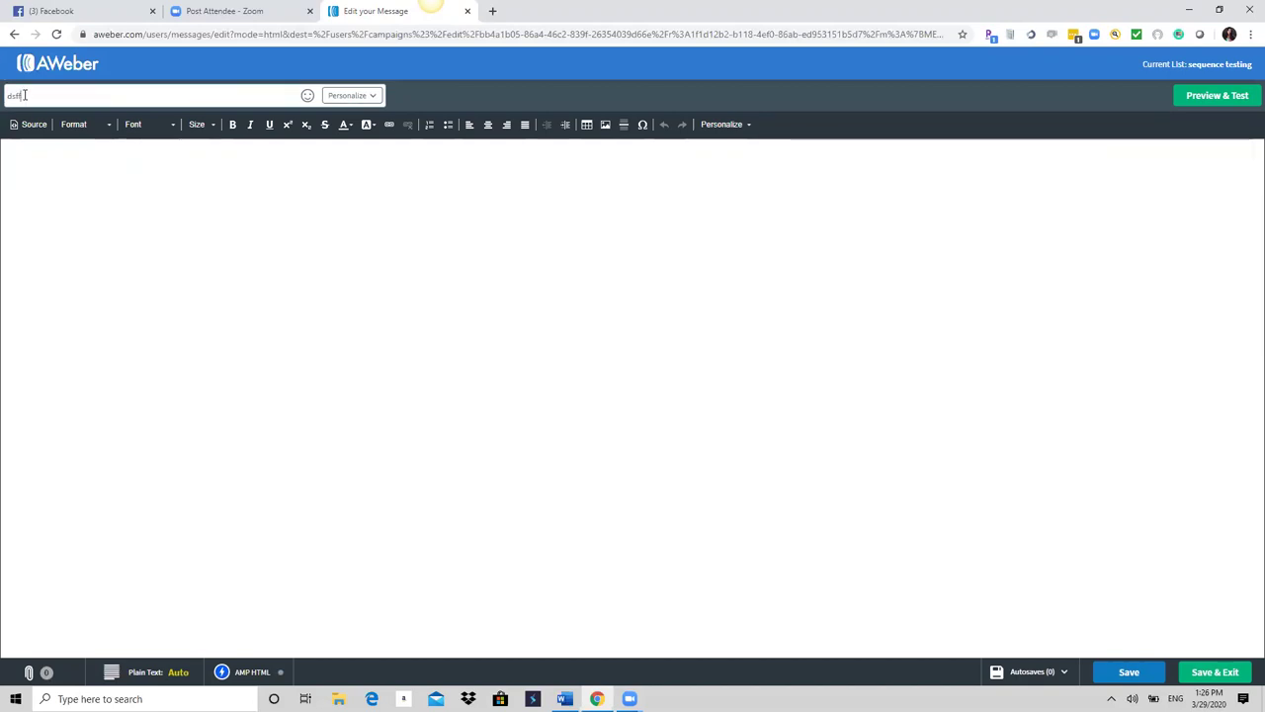
key(BackSpace)
text(testing 1)
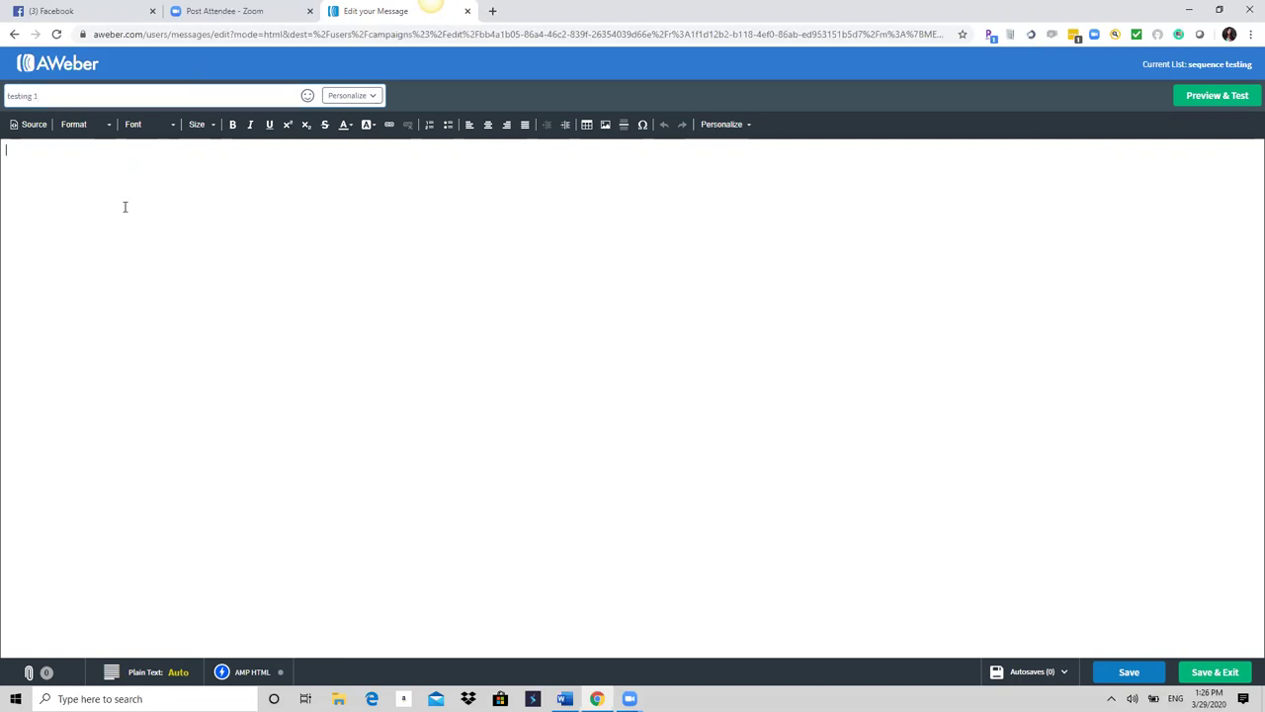
text(fdsfsfsfsf)
click(1214, 672)
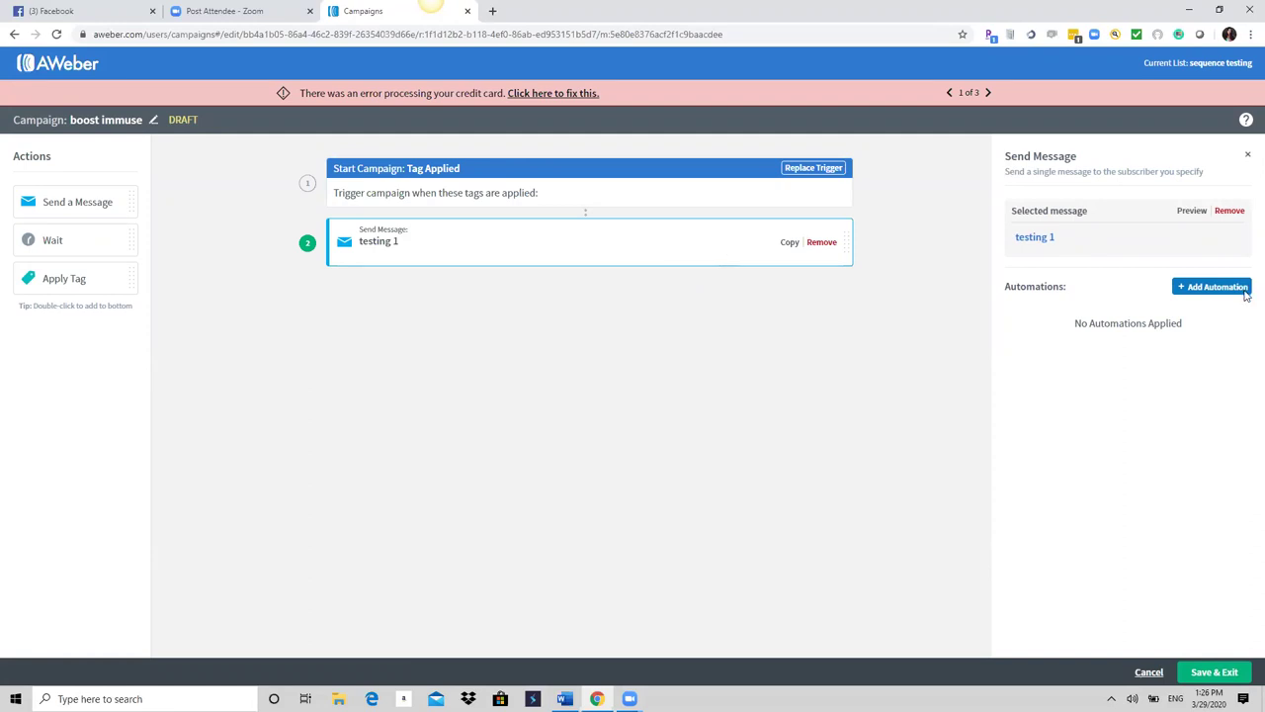
Look at automation options for the email step and cancel without adding one.
click(1215, 287)
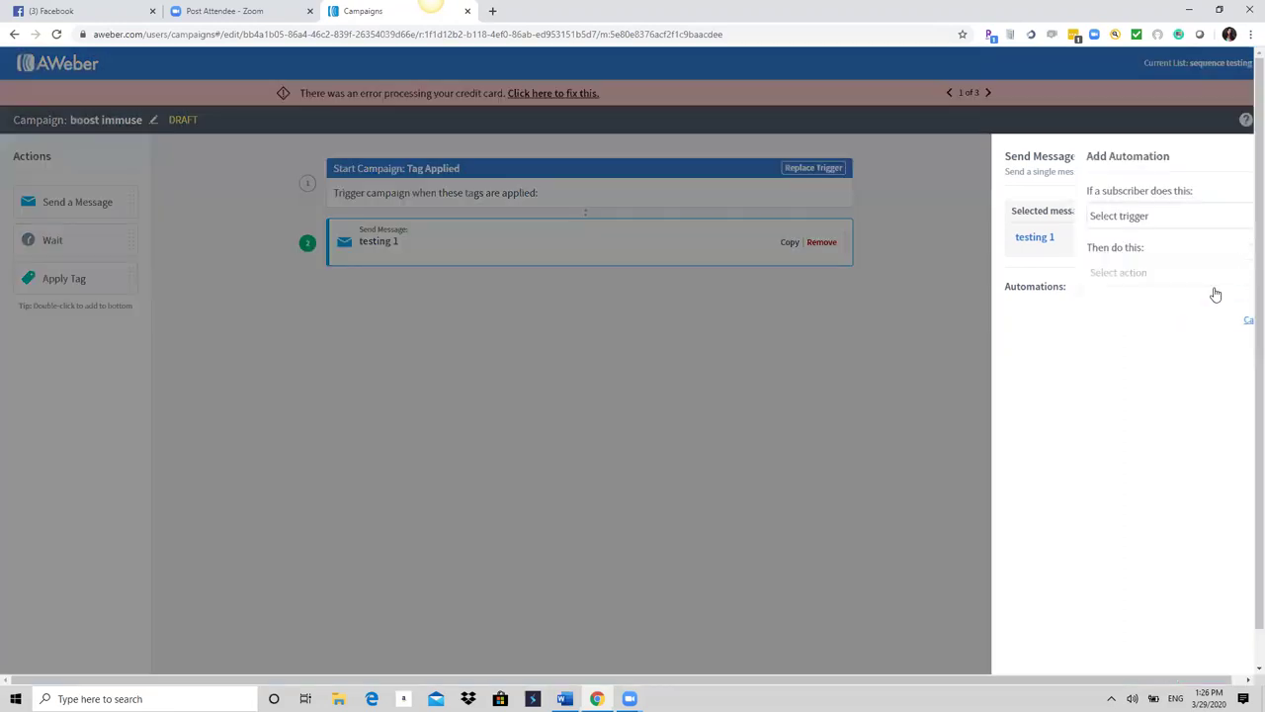
click(1136, 223)
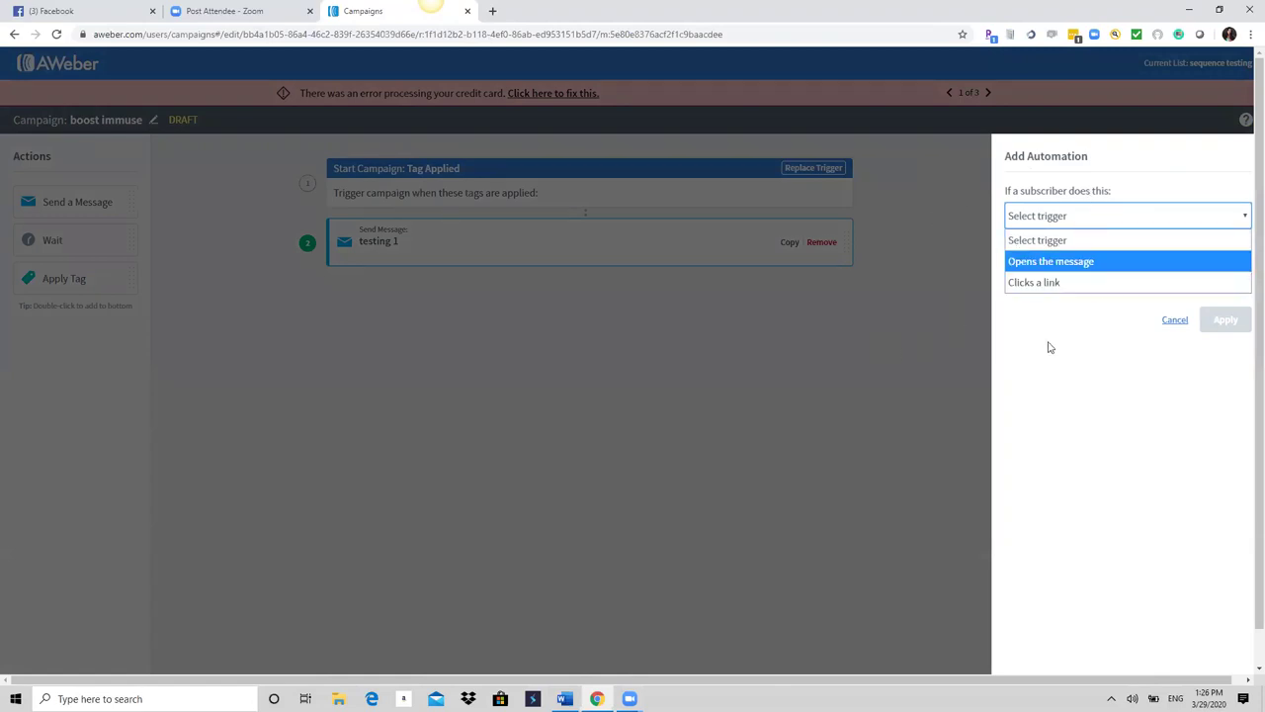
click(1186, 320)
click(1174, 319)
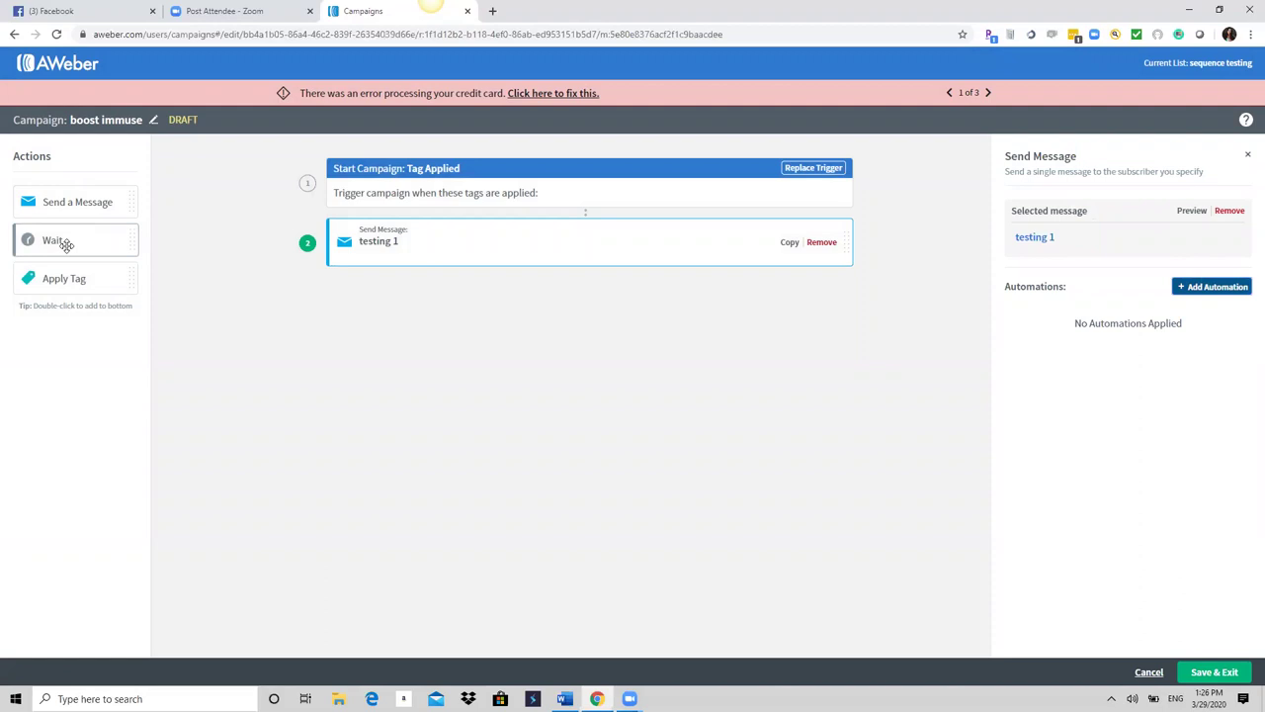
Add a 1-day Wait and a second Send Message step using the HTML editor.
drag(71, 235, 341, 289)
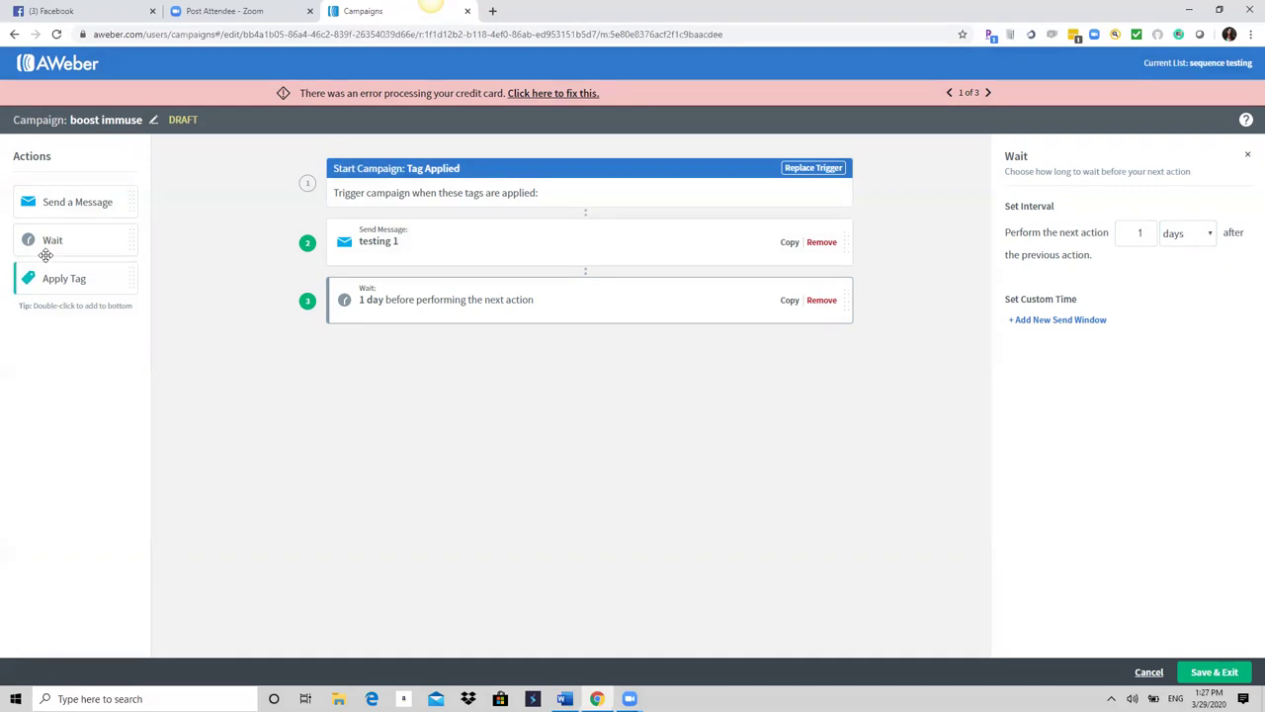
drag(50, 201, 375, 356)
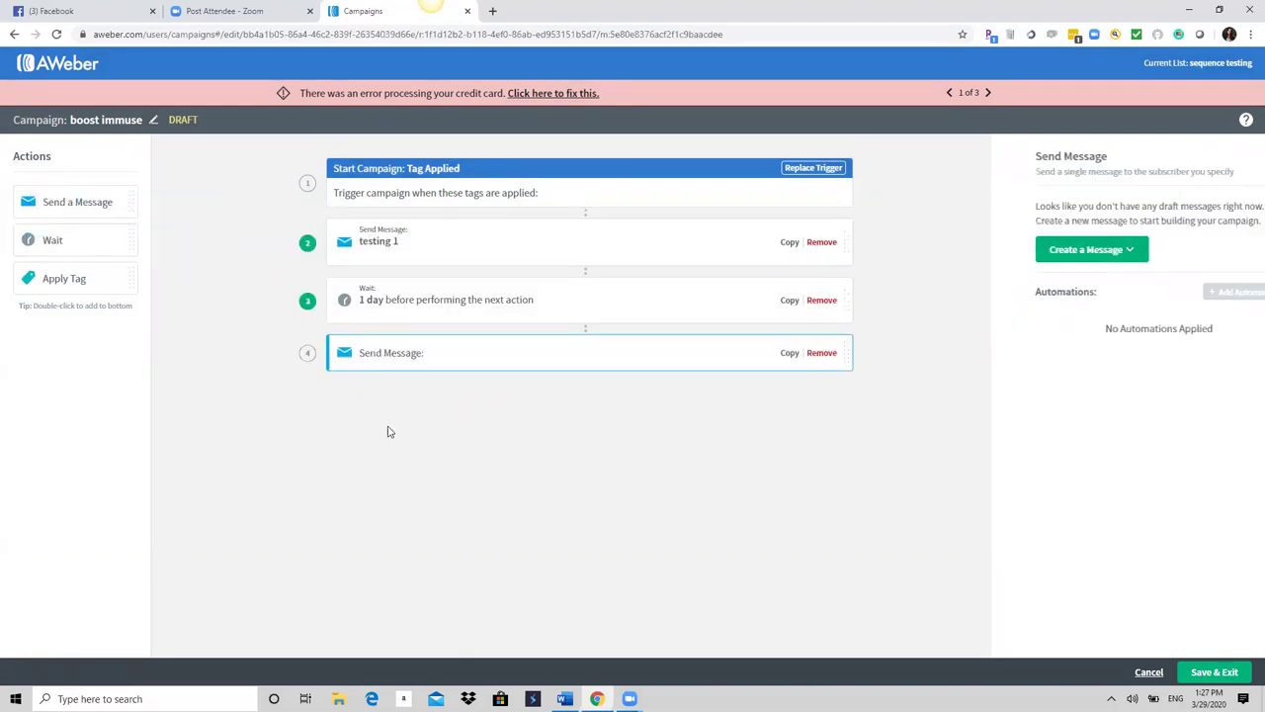
click(1068, 251)
click(1034, 306)
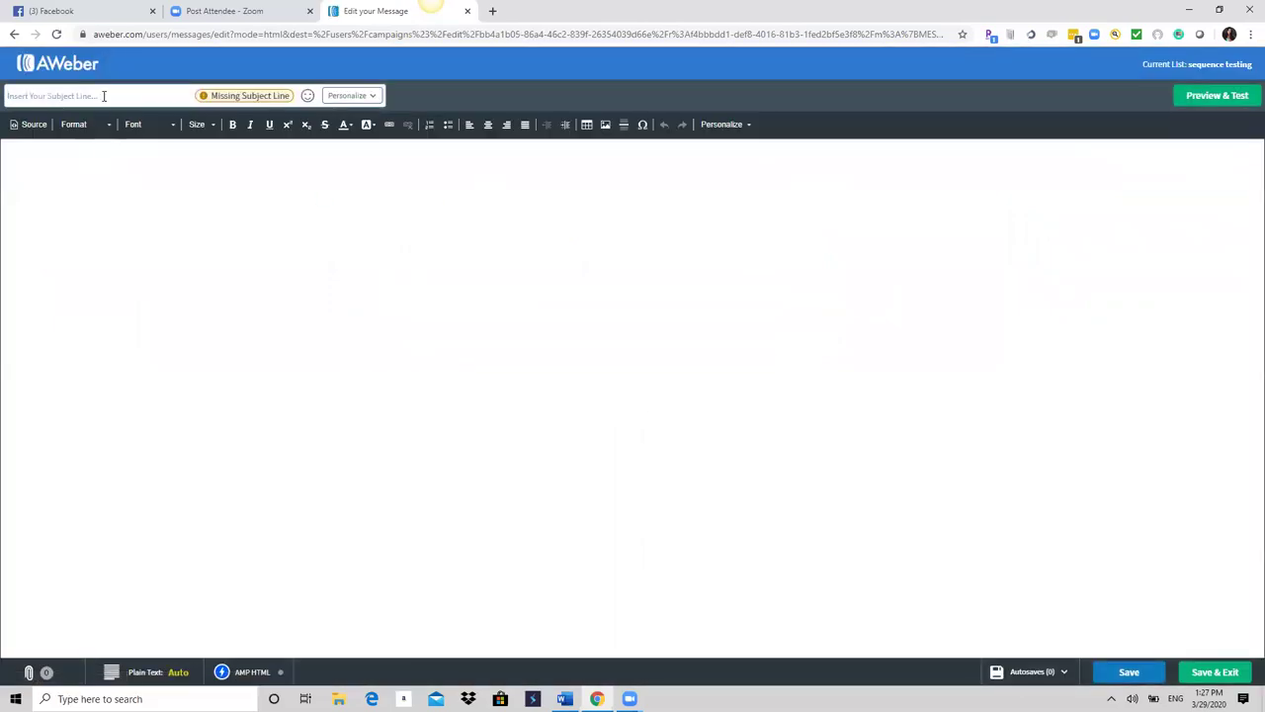
Write the second email with subject 'test 2' and some body text, and save it.
click(104, 96)
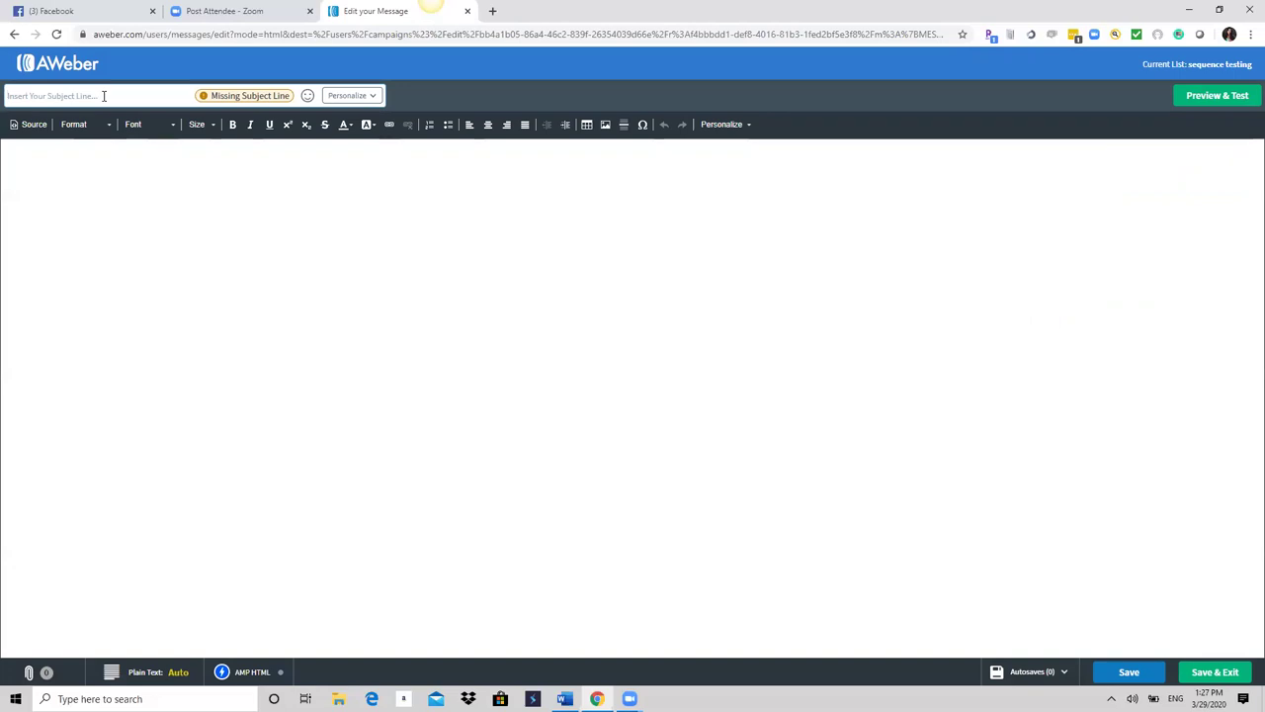
text(I)
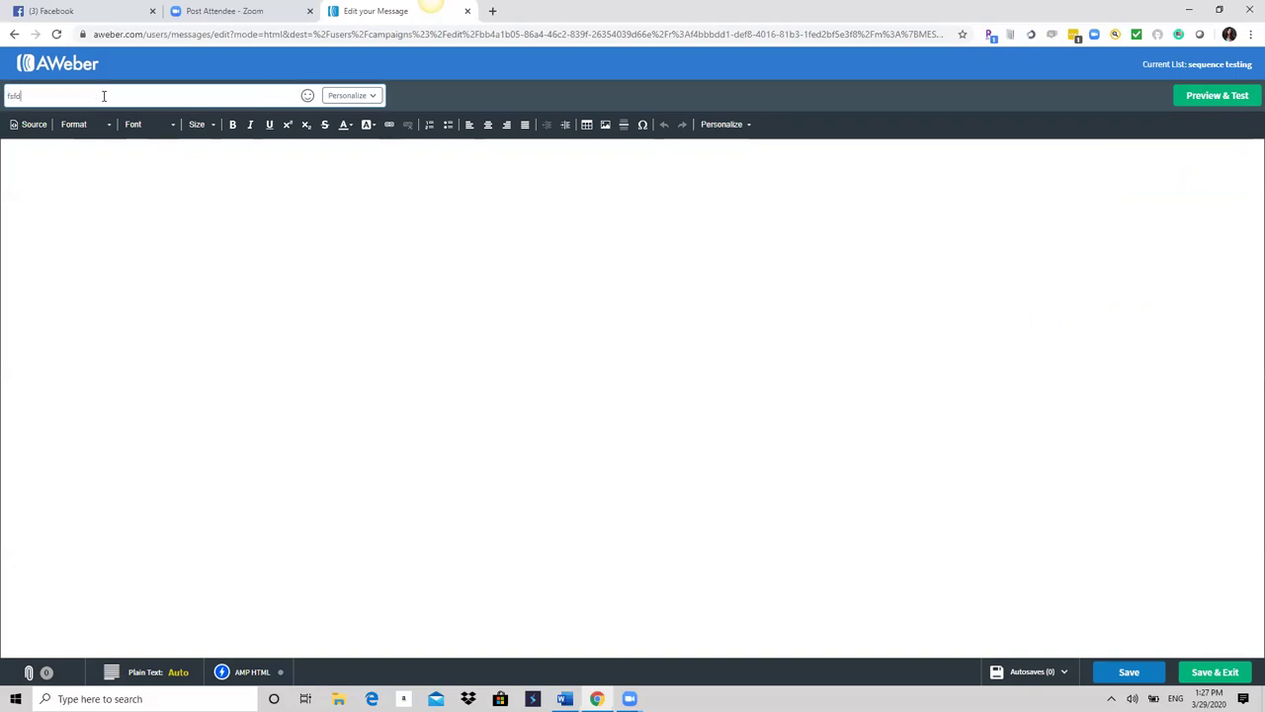
text(est 2)
click(67, 190)
text(df)
text(sss)
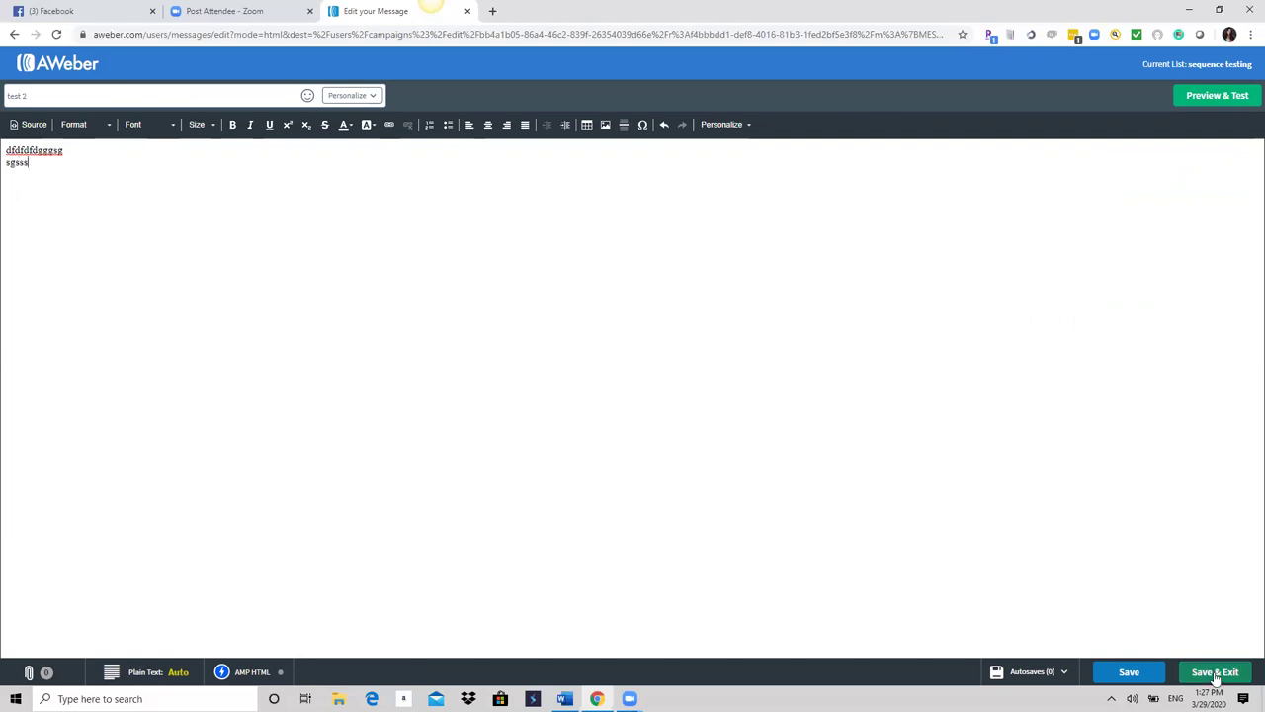
click(1215, 674)
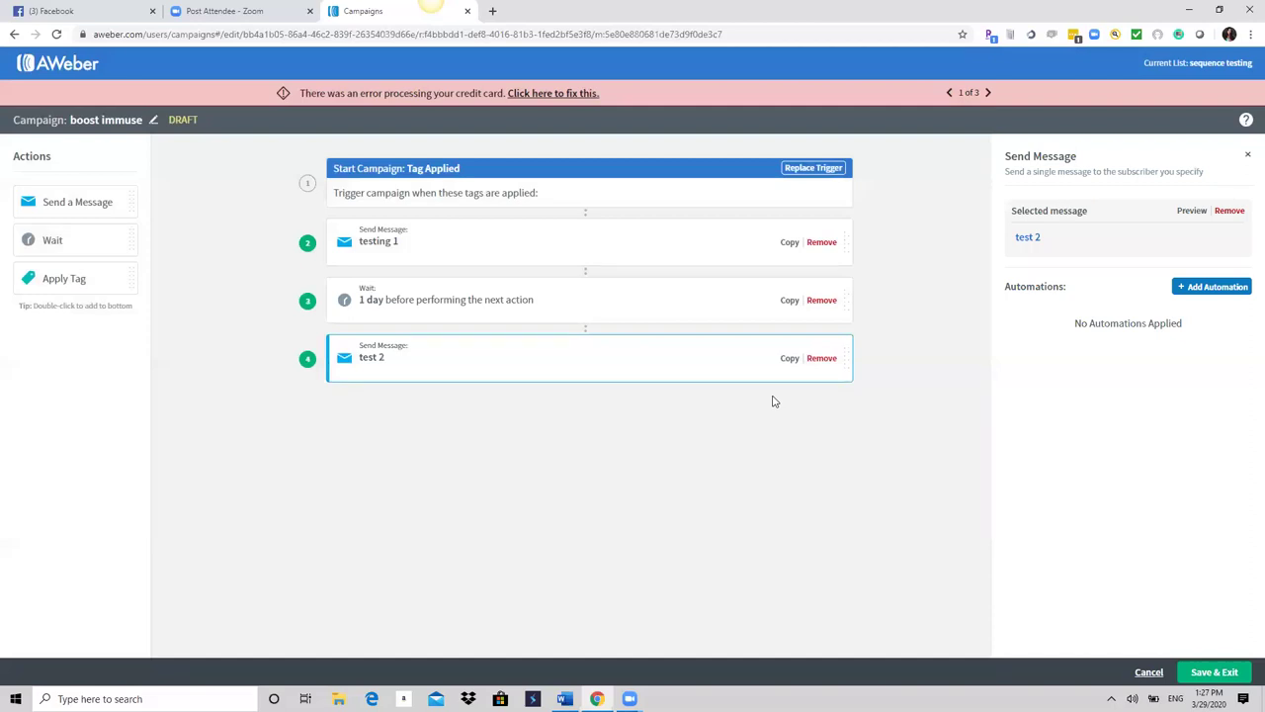
Add a 2-day Wait and an empty Send Message step after test 2, then save.
drag(47, 245, 374, 400)
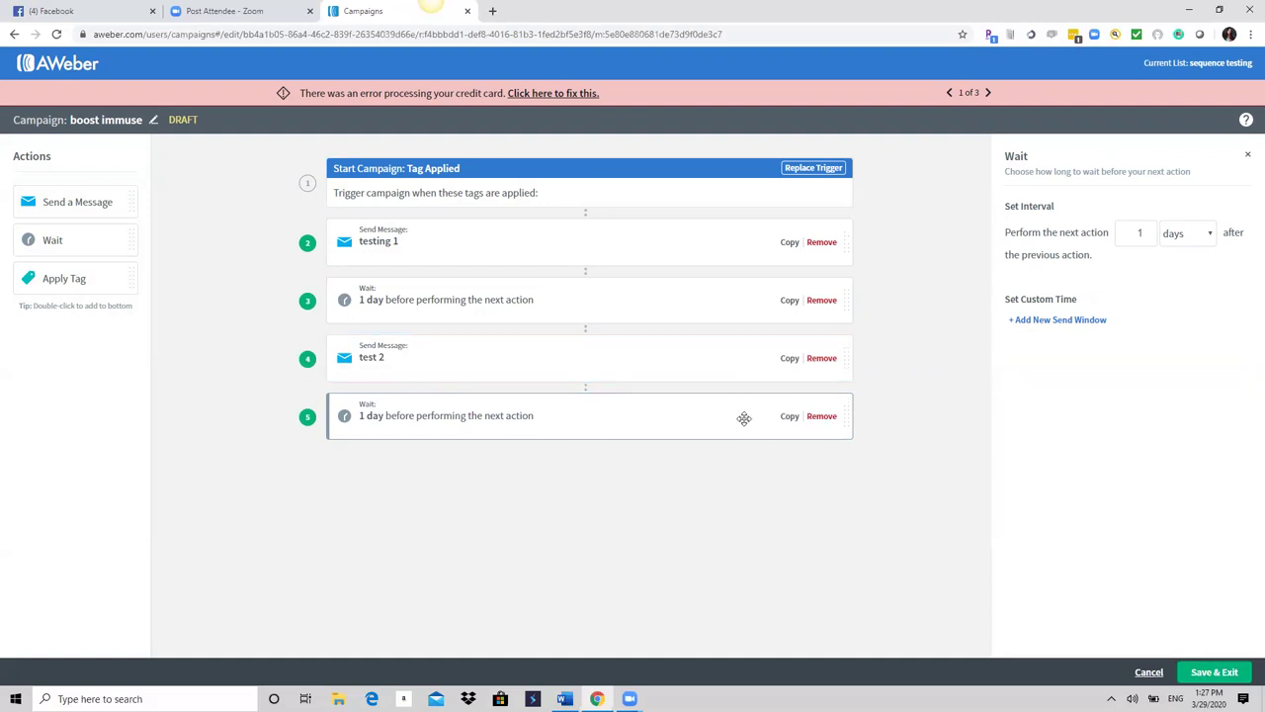
click(1147, 229)
drag(81, 202, 401, 476)
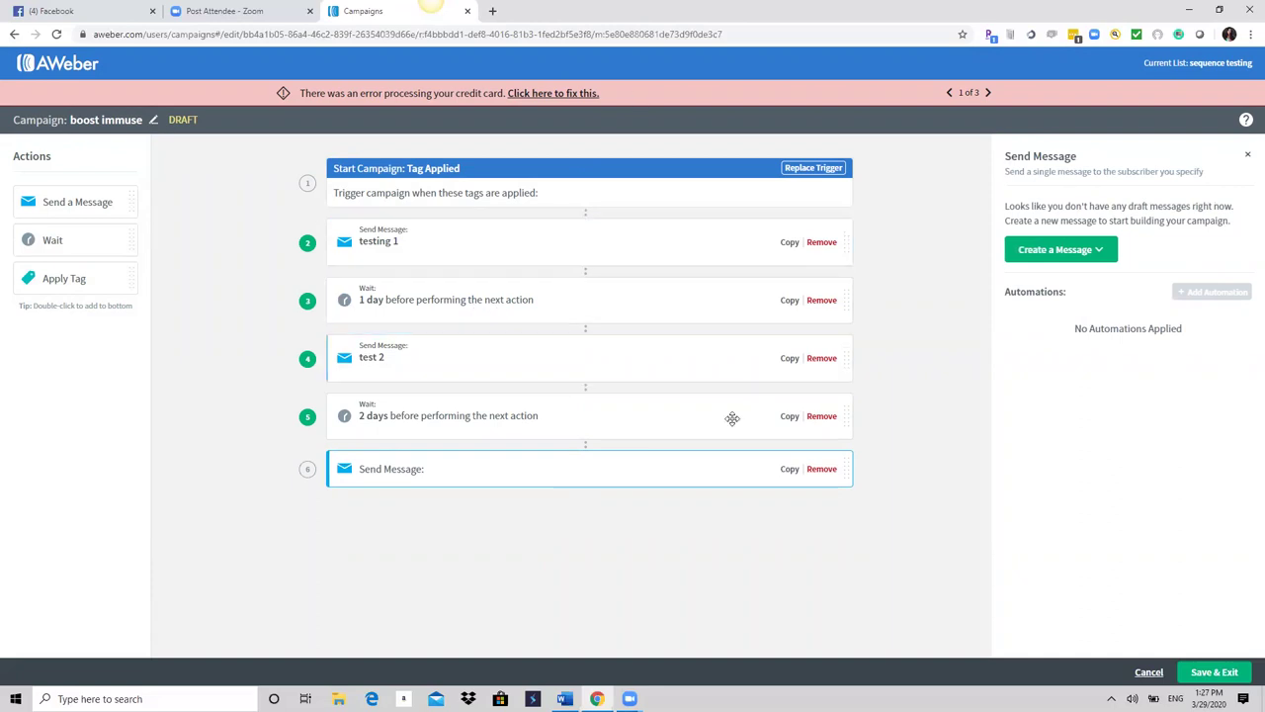
click(1217, 674)
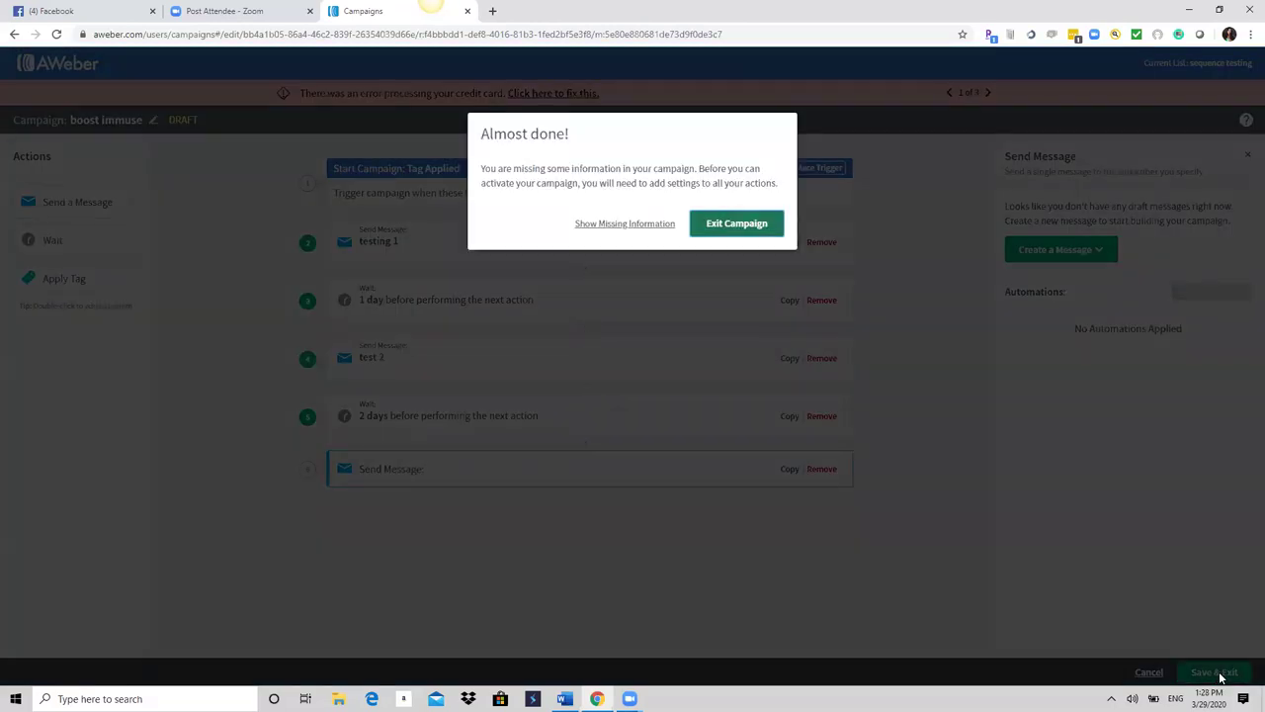
Exit the campaign despite missing information and check its Draft status options.
click(748, 226)
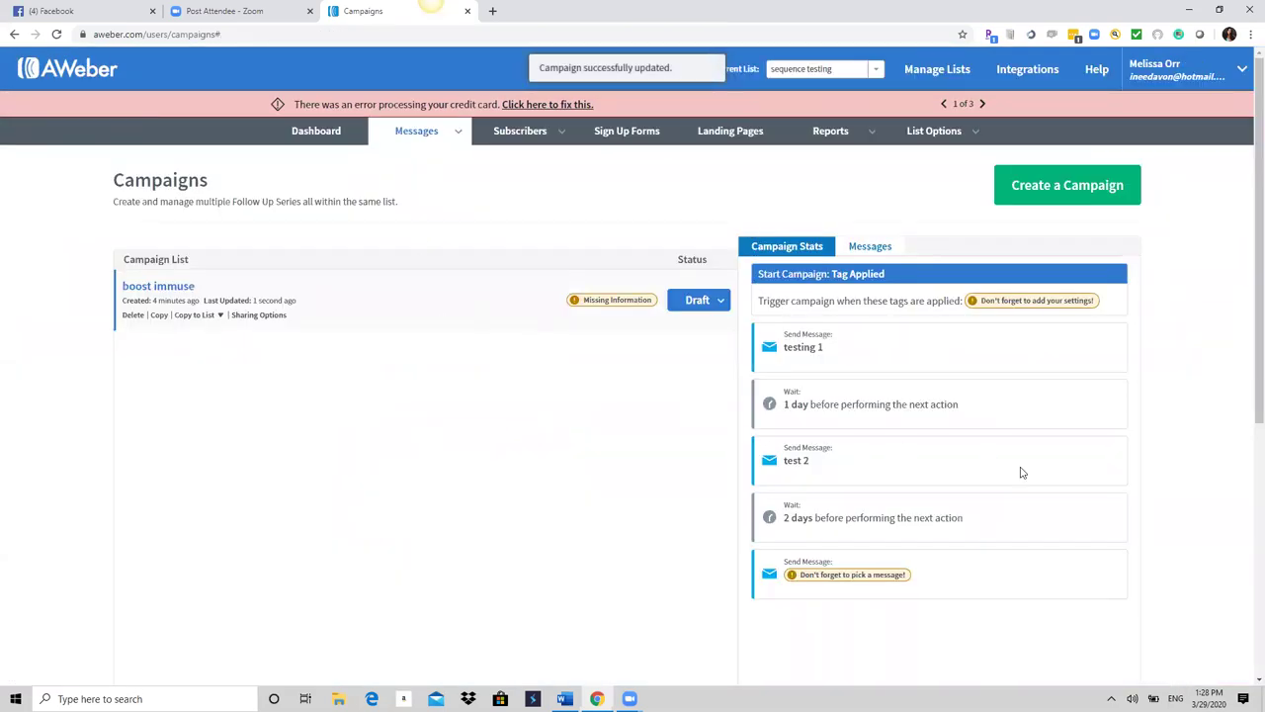
scroll(1021, 472, down, 2)
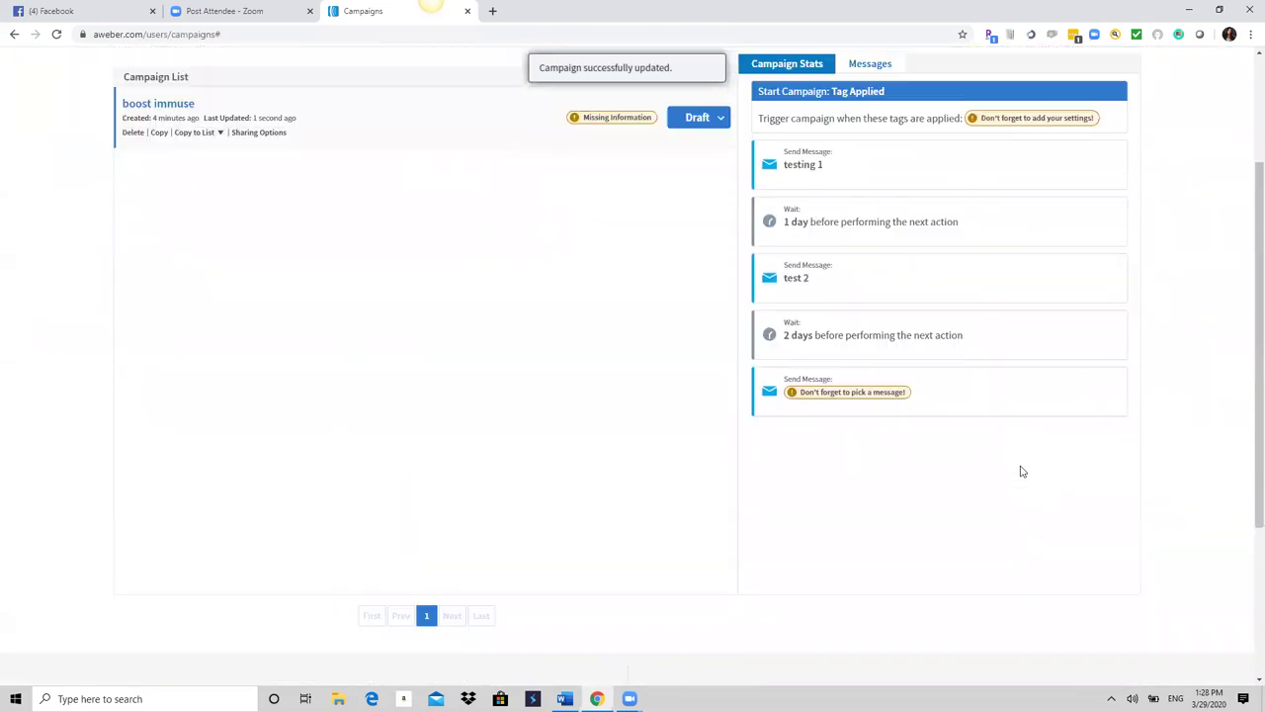
scroll(1022, 471, up, 2)
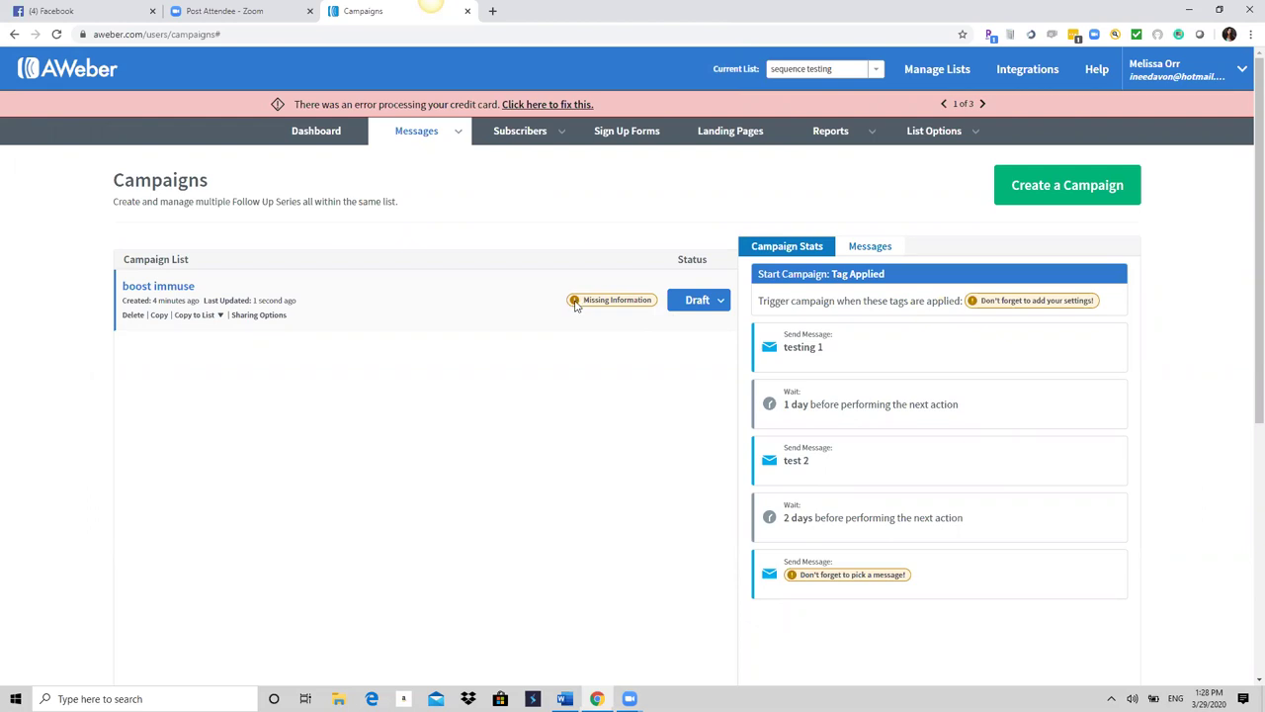
click(698, 300)
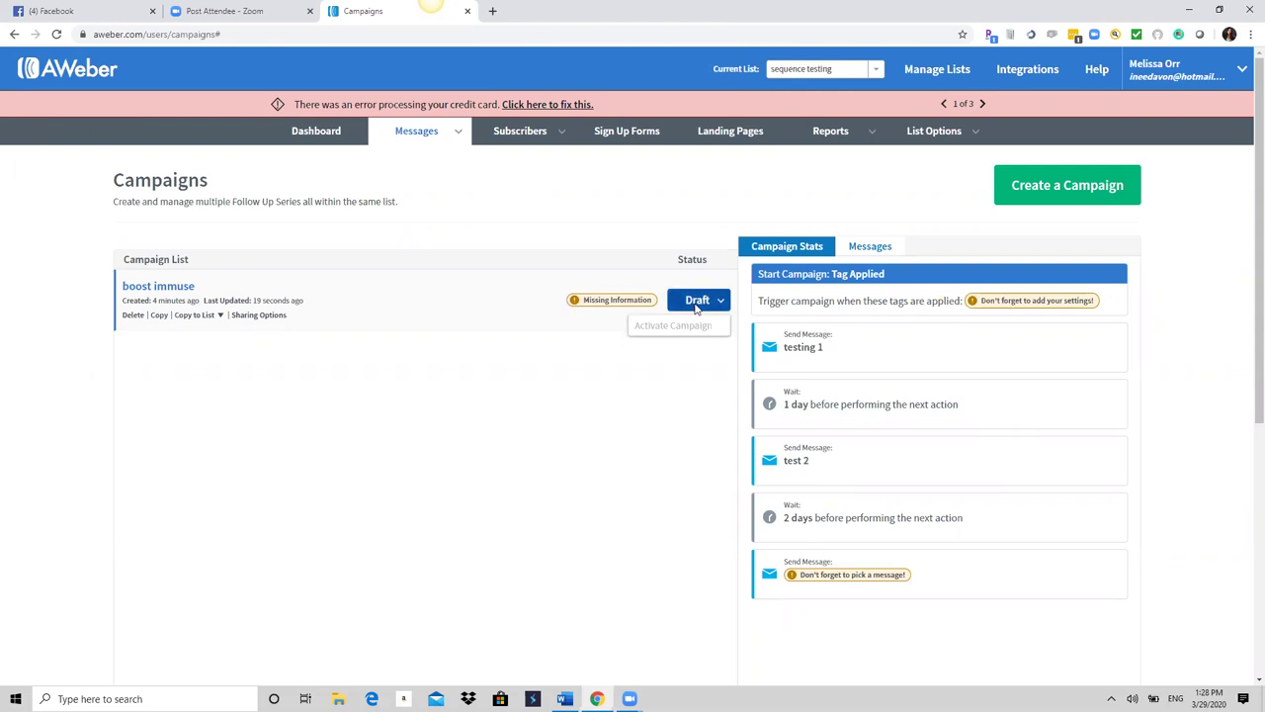
click(614, 401)
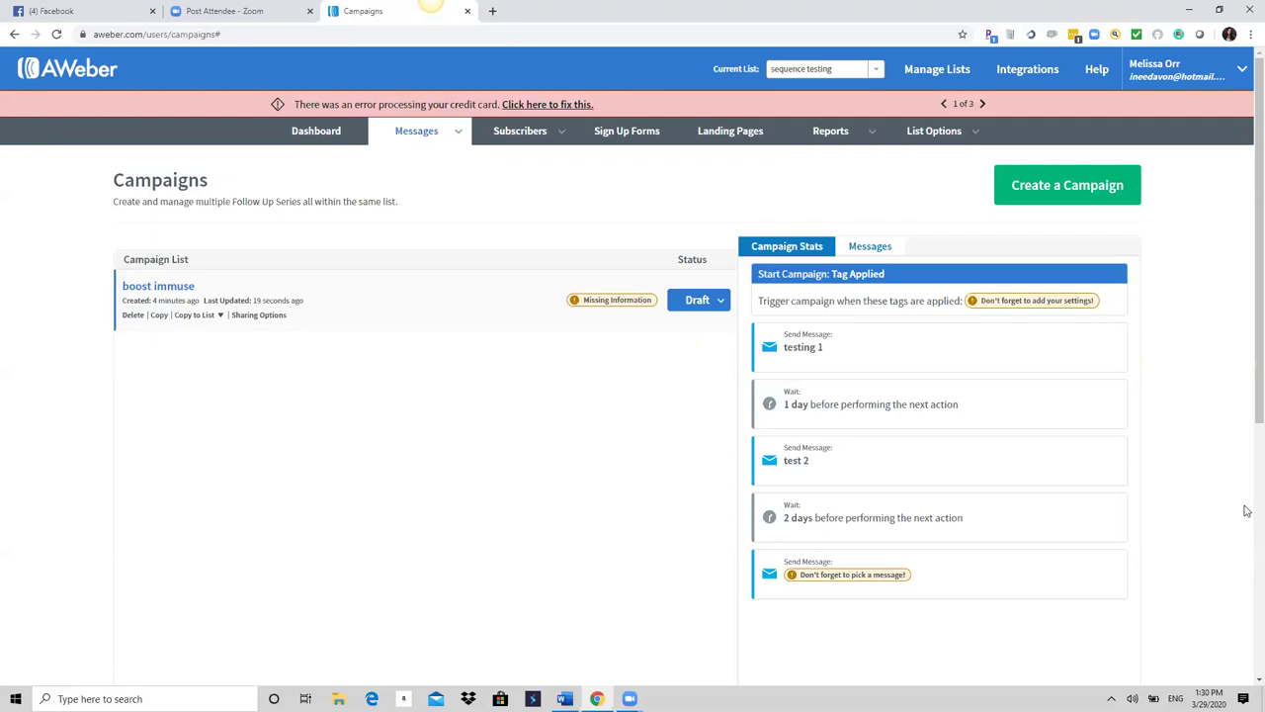
click(452, 134)
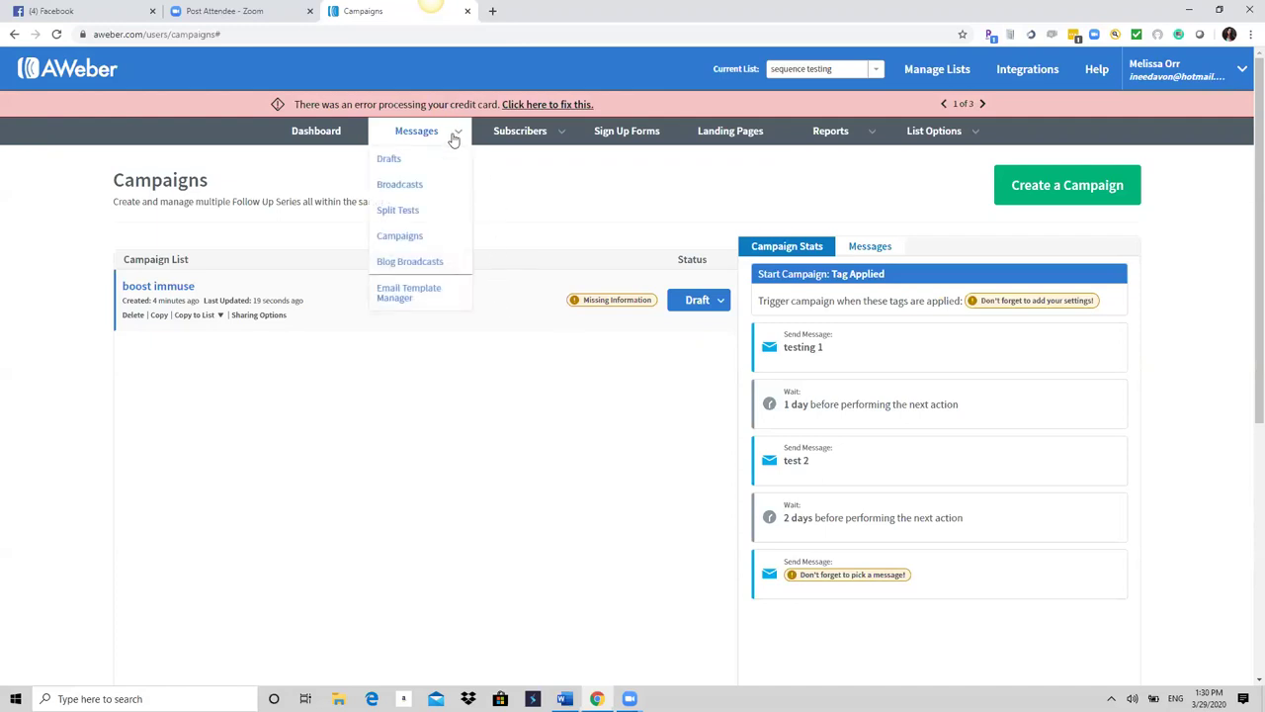
click(410, 239)
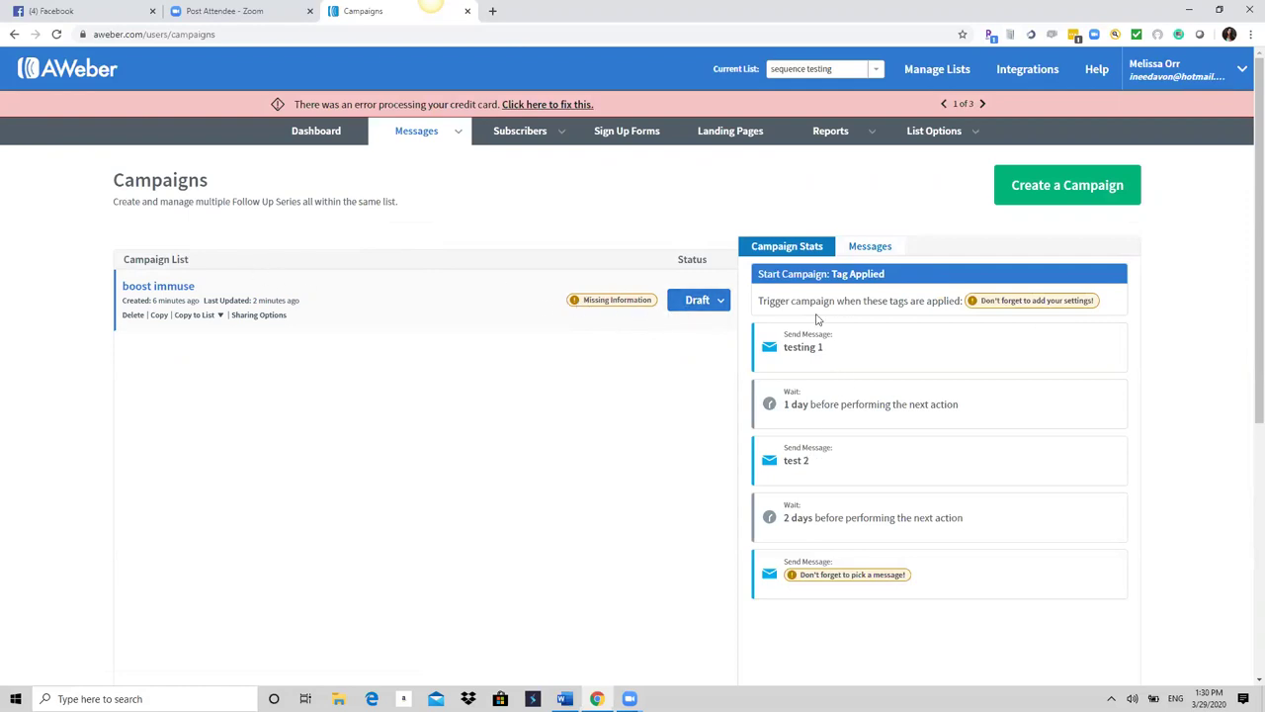
Reopen boost immuse, switch its trigger from Tag Applied to On Subscribe, and open step 6.
click(158, 285)
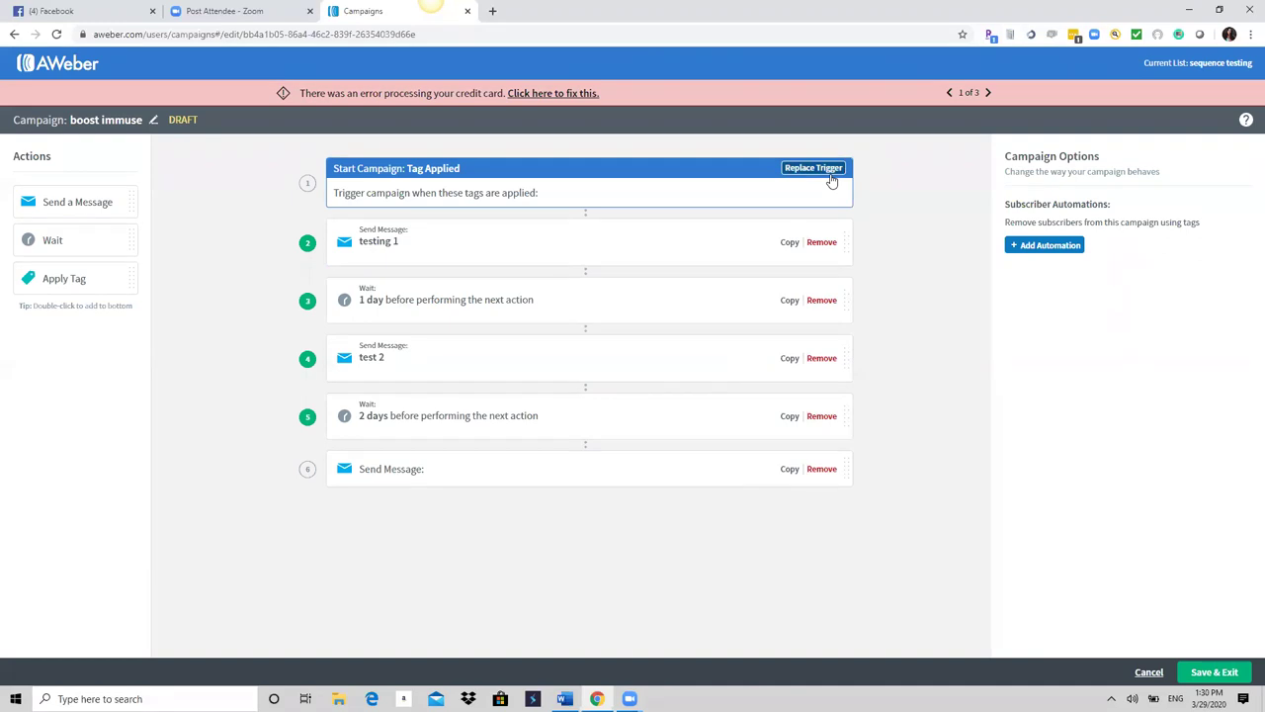
click(816, 168)
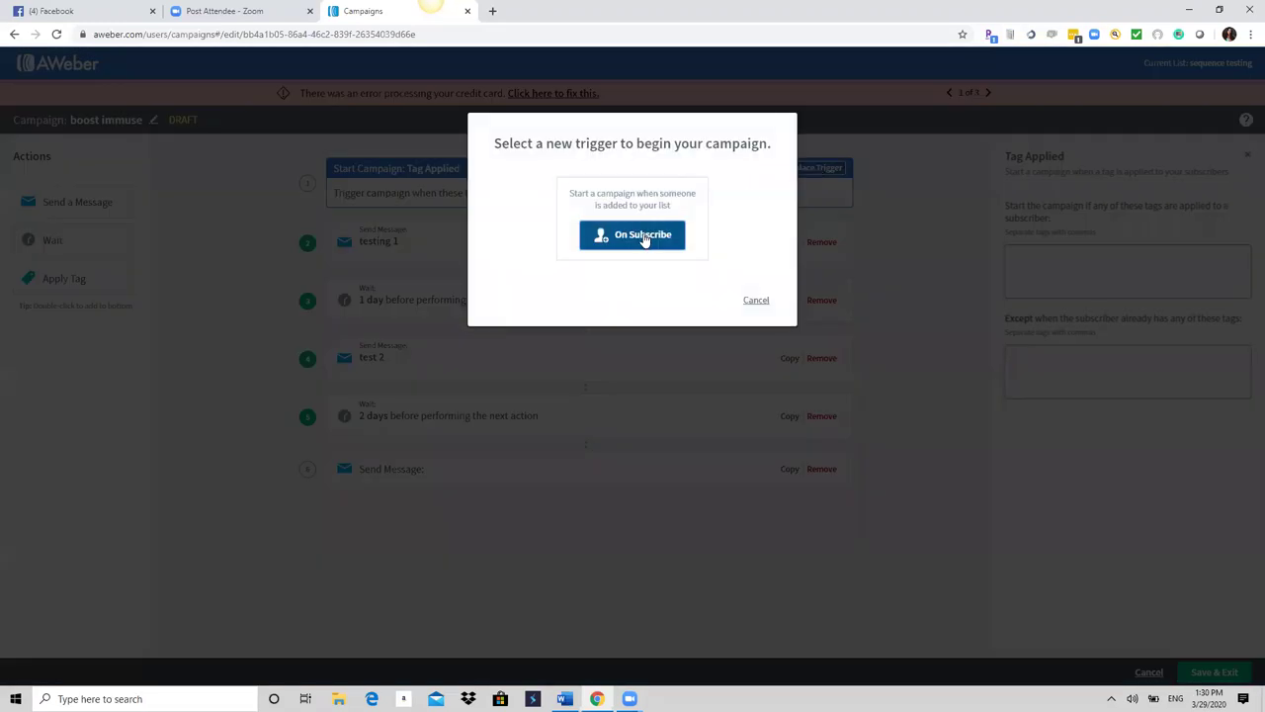
click(643, 237)
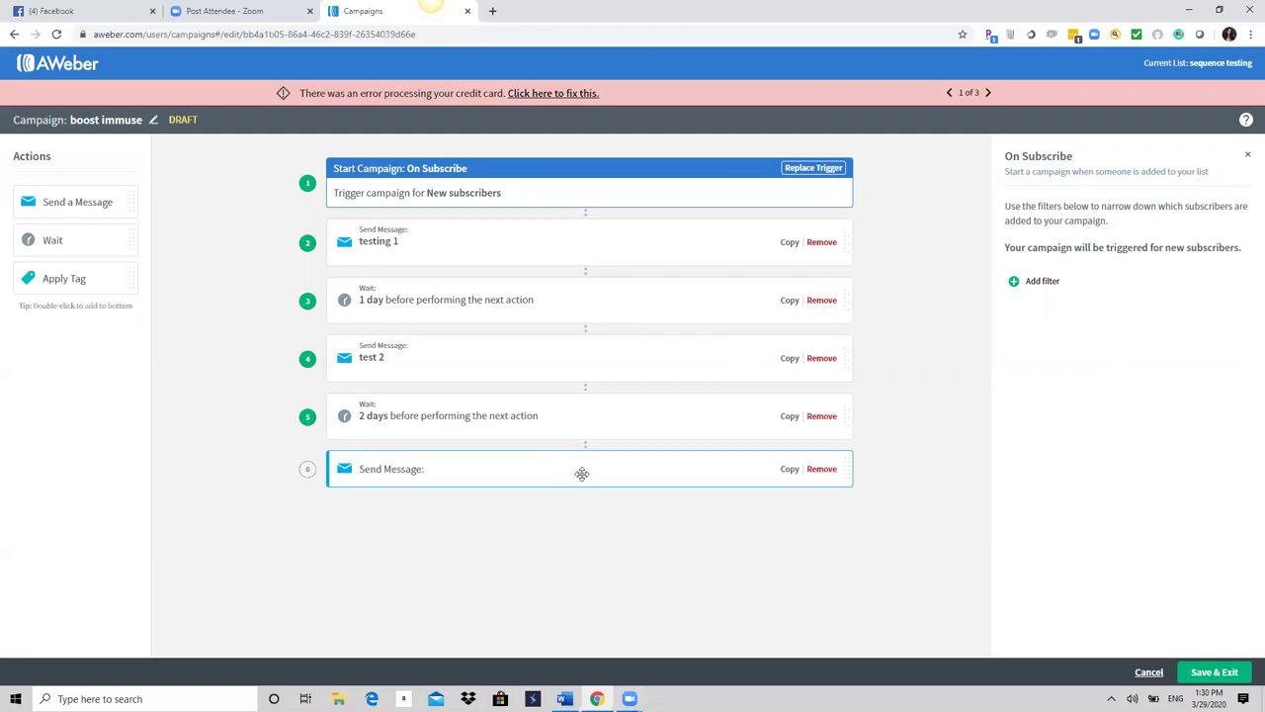
click(551, 470)
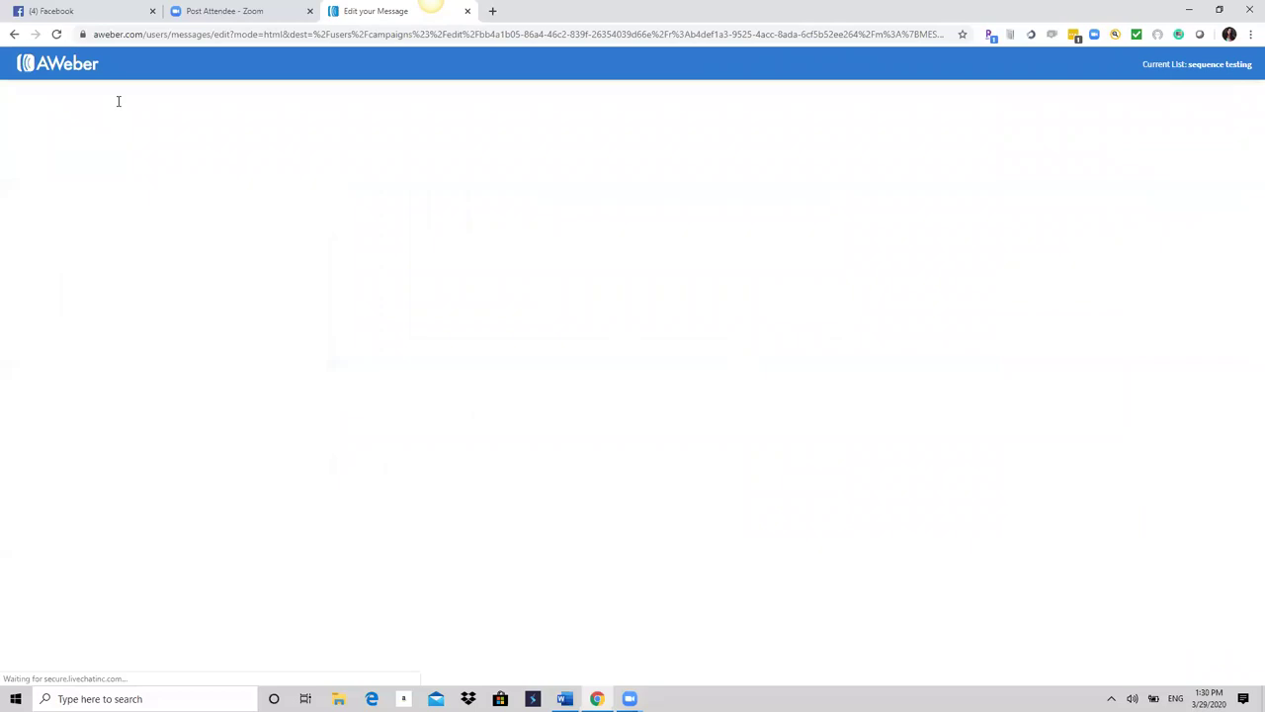
Write the step 6 email with subject 'test 3' and some body text, and save it.
click(115, 96)
text(test)
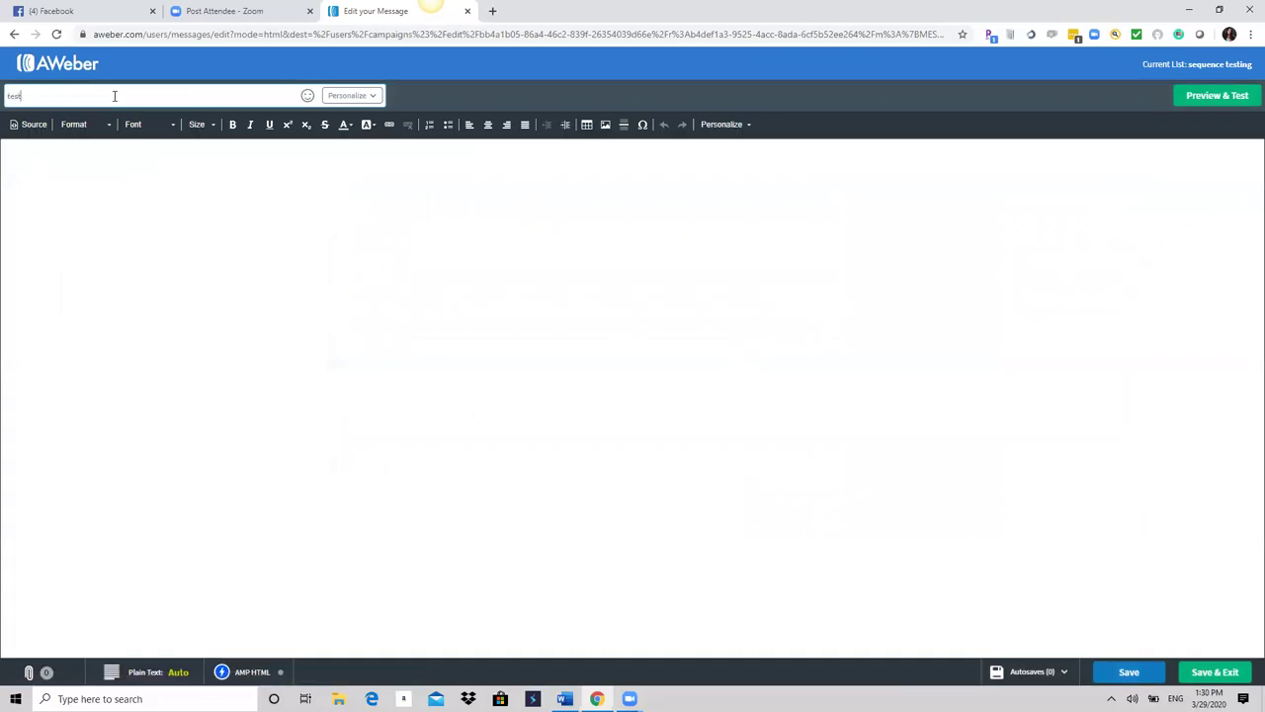
text( 3)
click(116, 182)
text(ffdfdfdfd)
click(1214, 672)
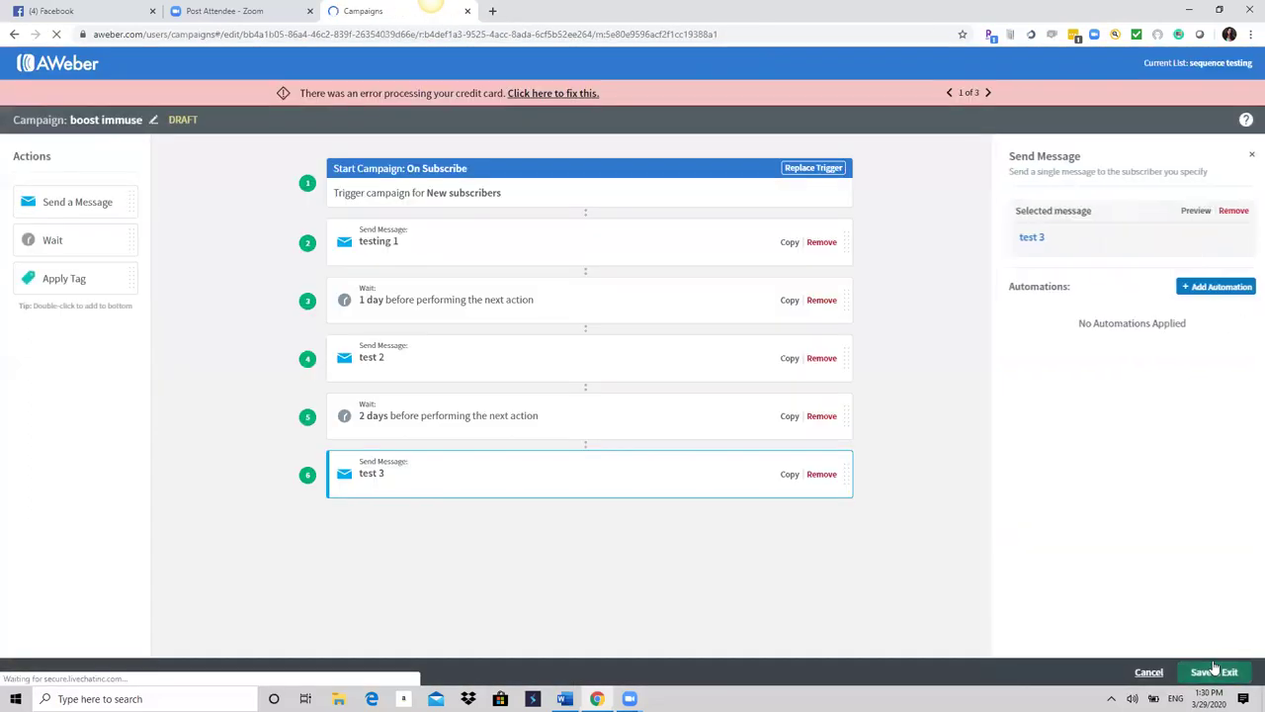
Save the campaign back to the Campaigns list and check its status options.
click(1225, 680)
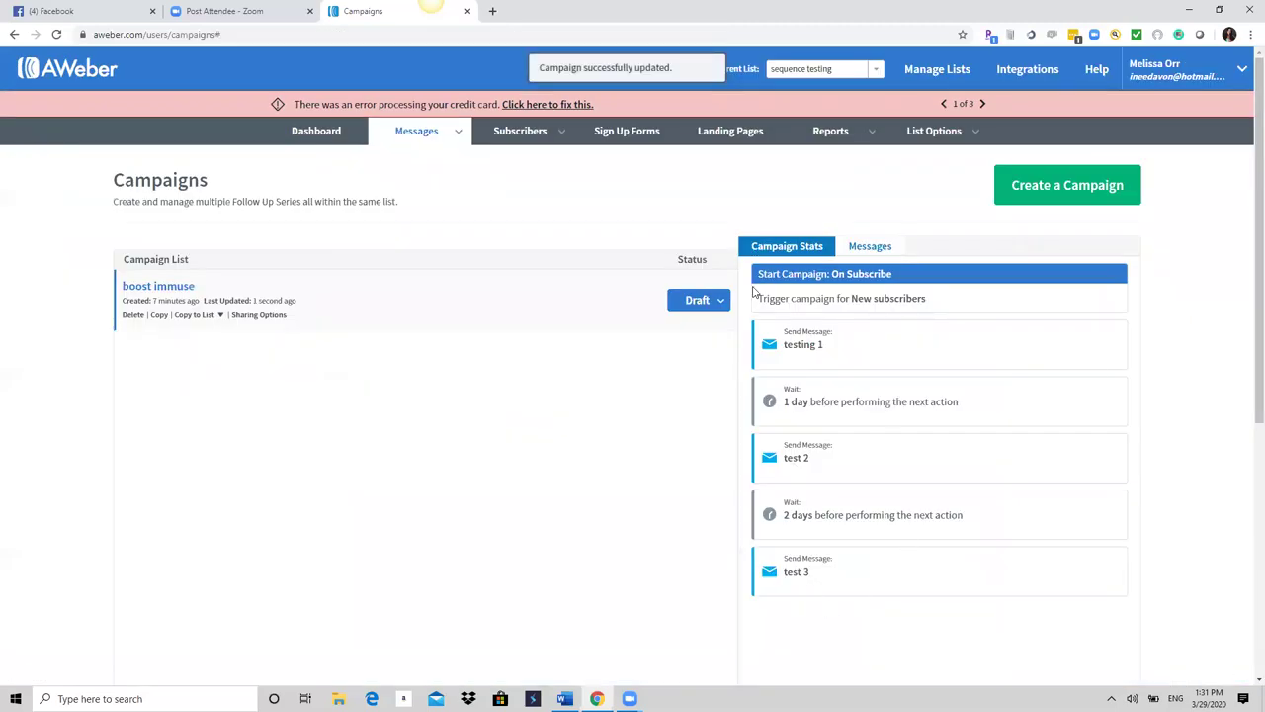
click(722, 302)
click(497, 479)
Activate boost immuse from its Draft status dropdown.
click(721, 302)
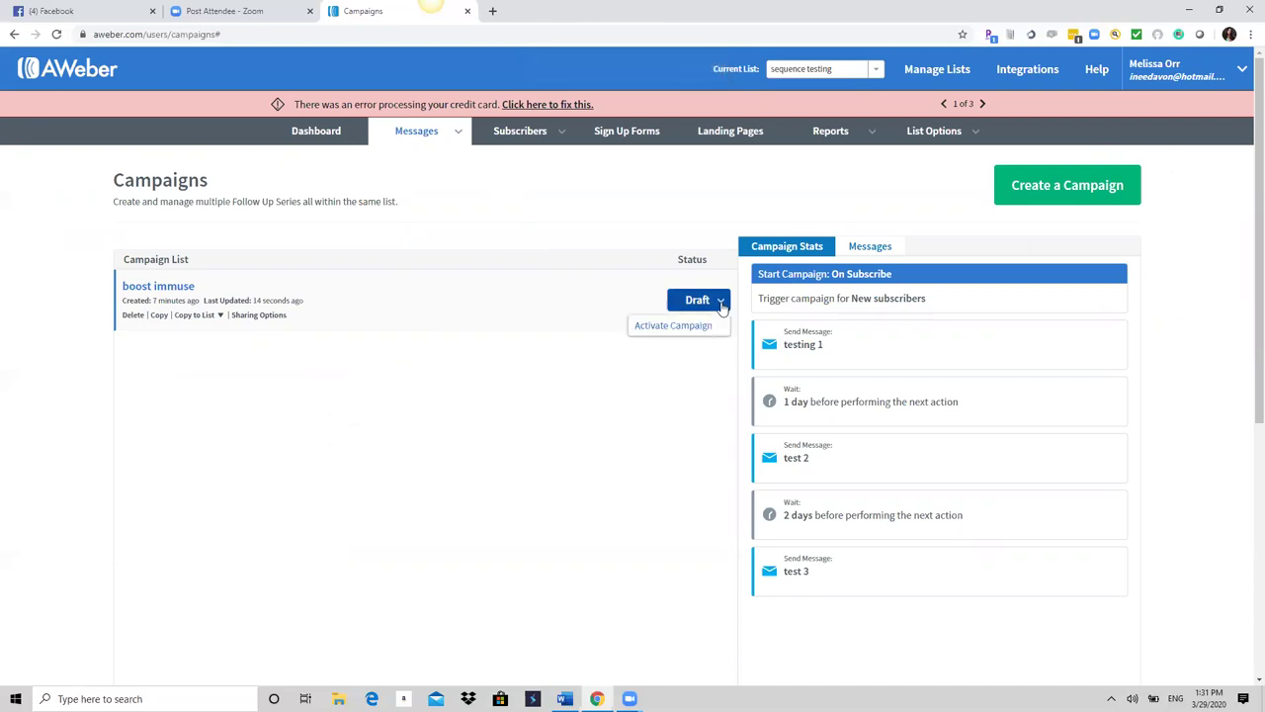
click(704, 327)
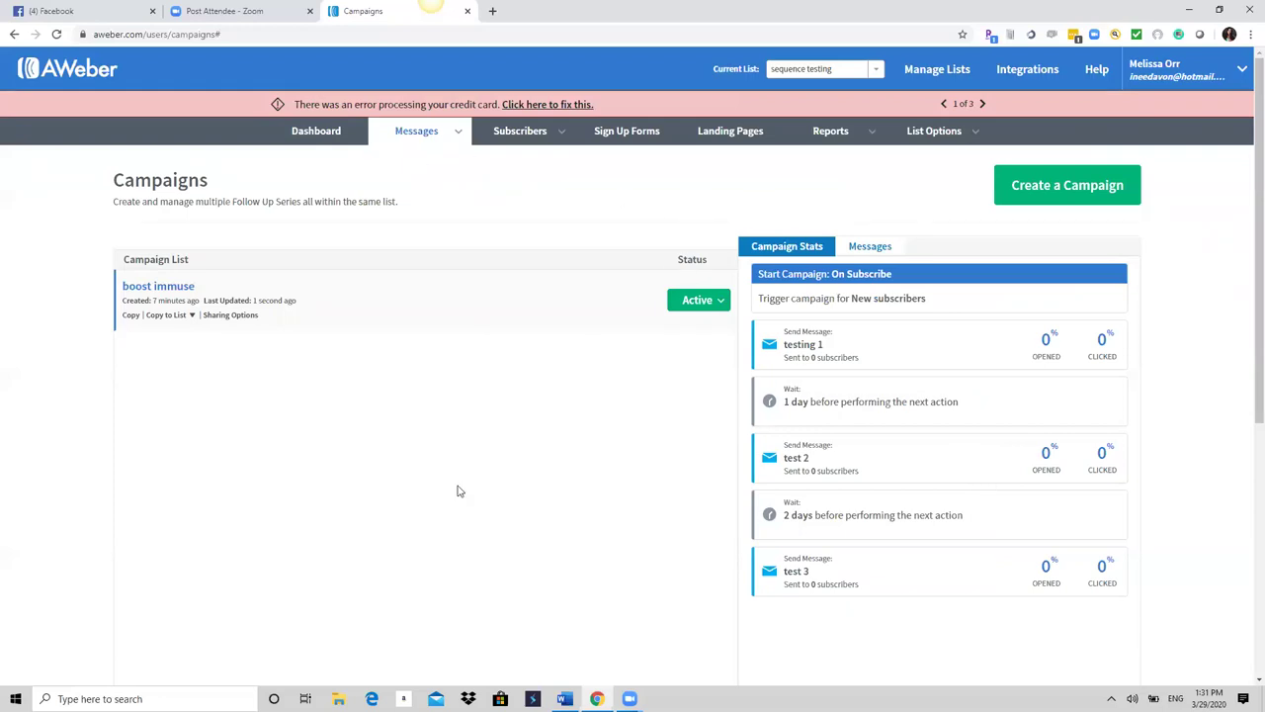
Reload Messages > Campaigns and drop down the Current List selector of mailing lists.
click(460, 135)
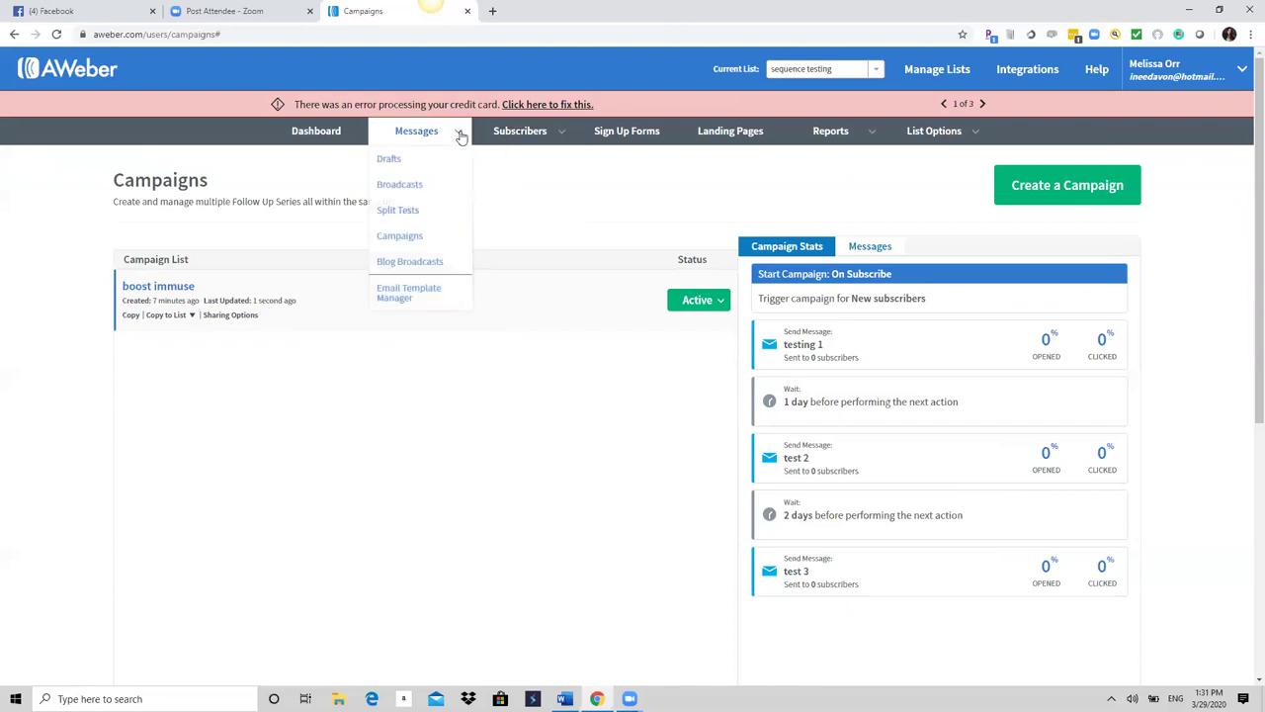
click(407, 236)
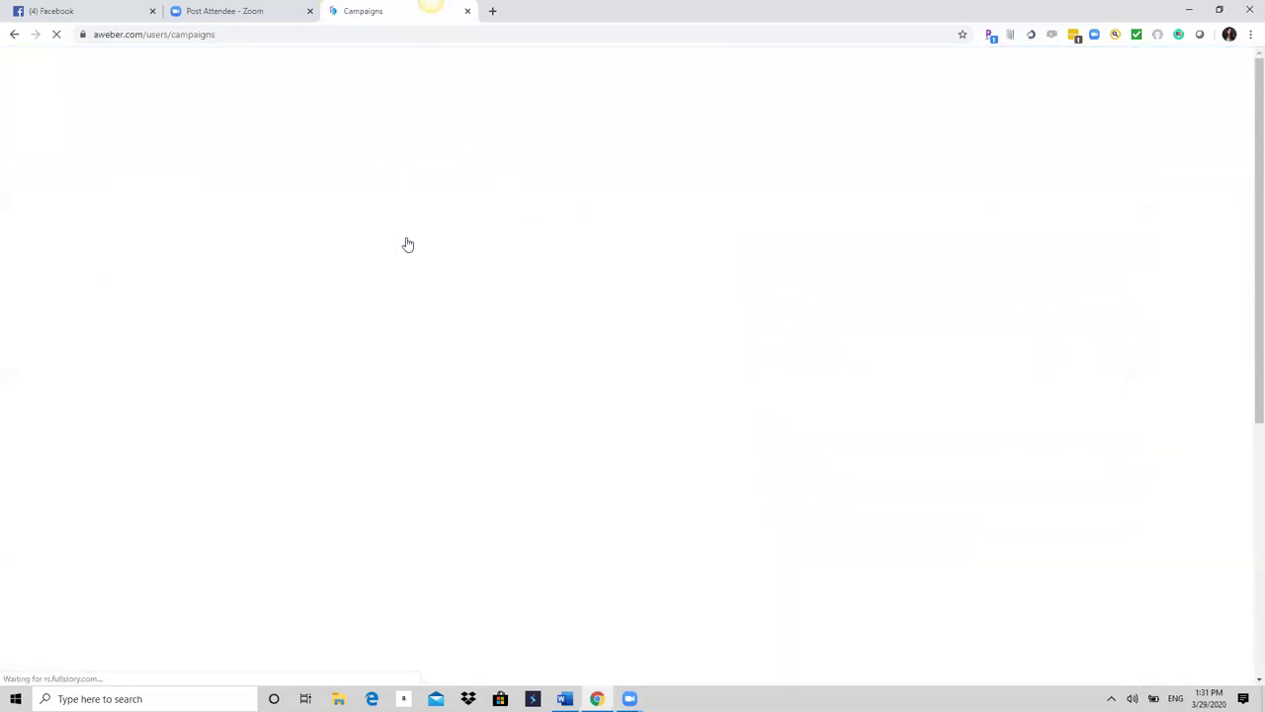
click(462, 136)
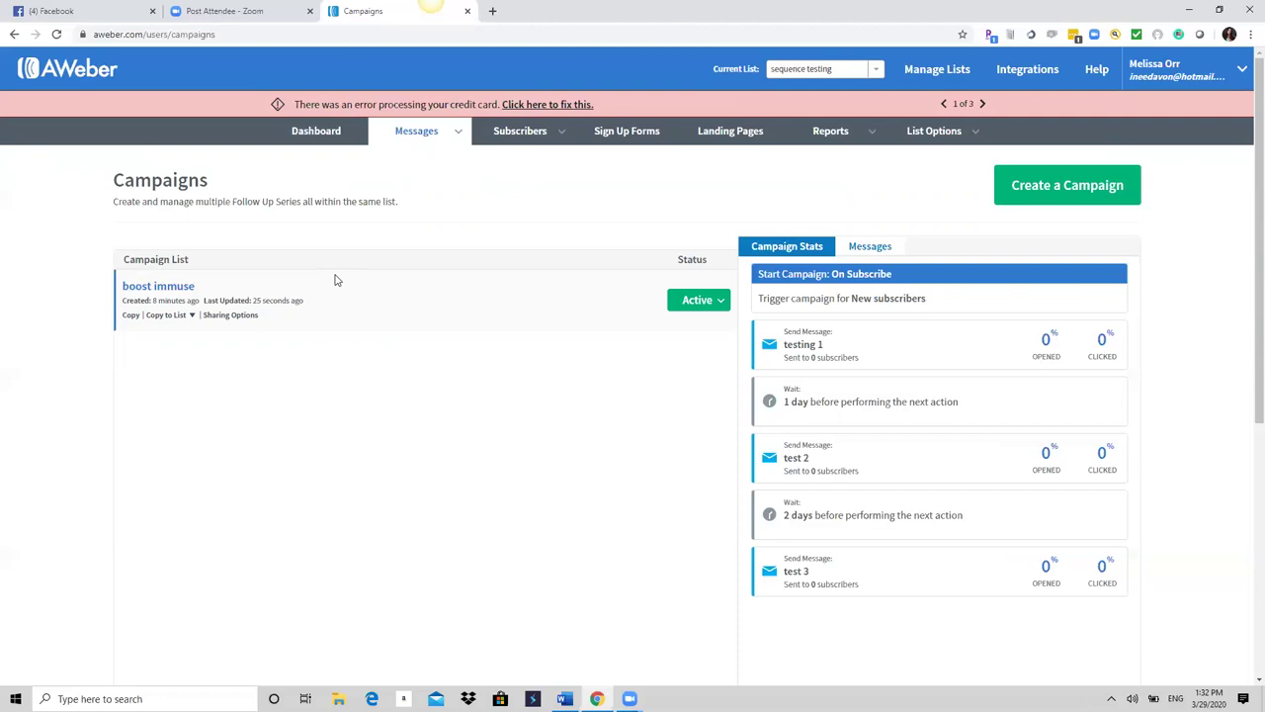
click(874, 71)
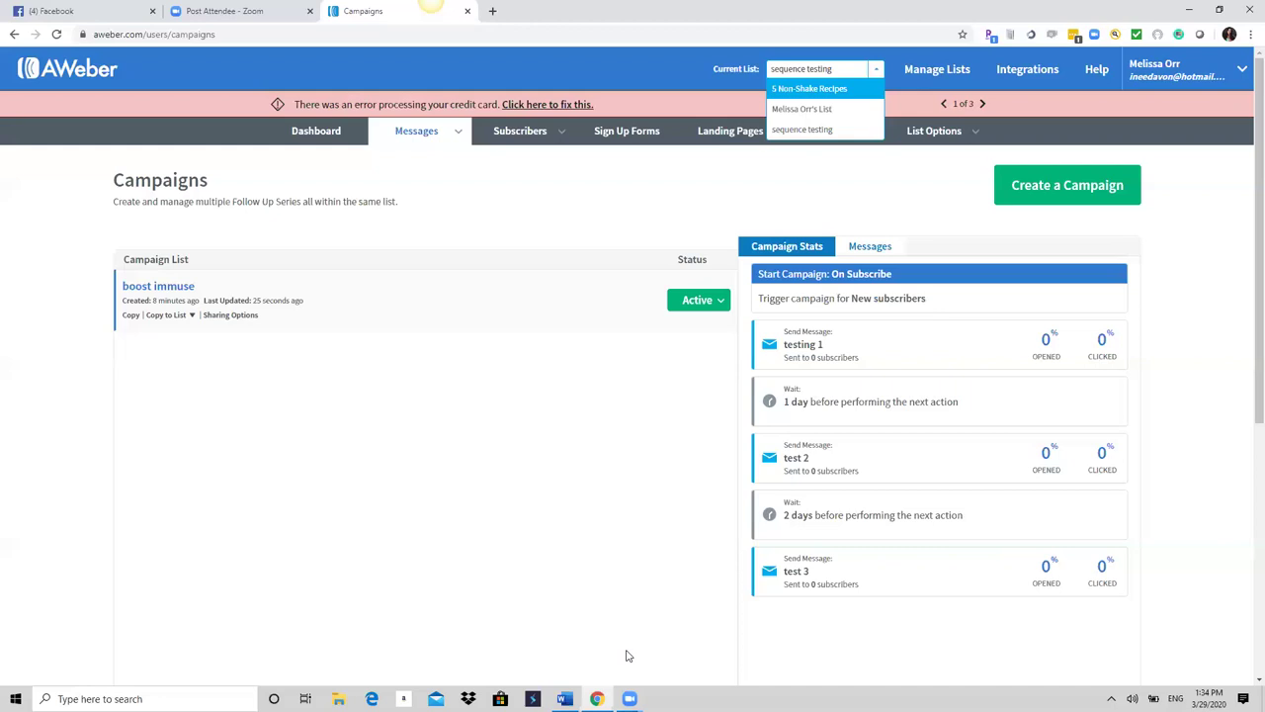
Set the Current List to 5 Non-Shake Recipes, showing its empty Campaigns page.
mouse_move(457, 132)
click(825, 91)
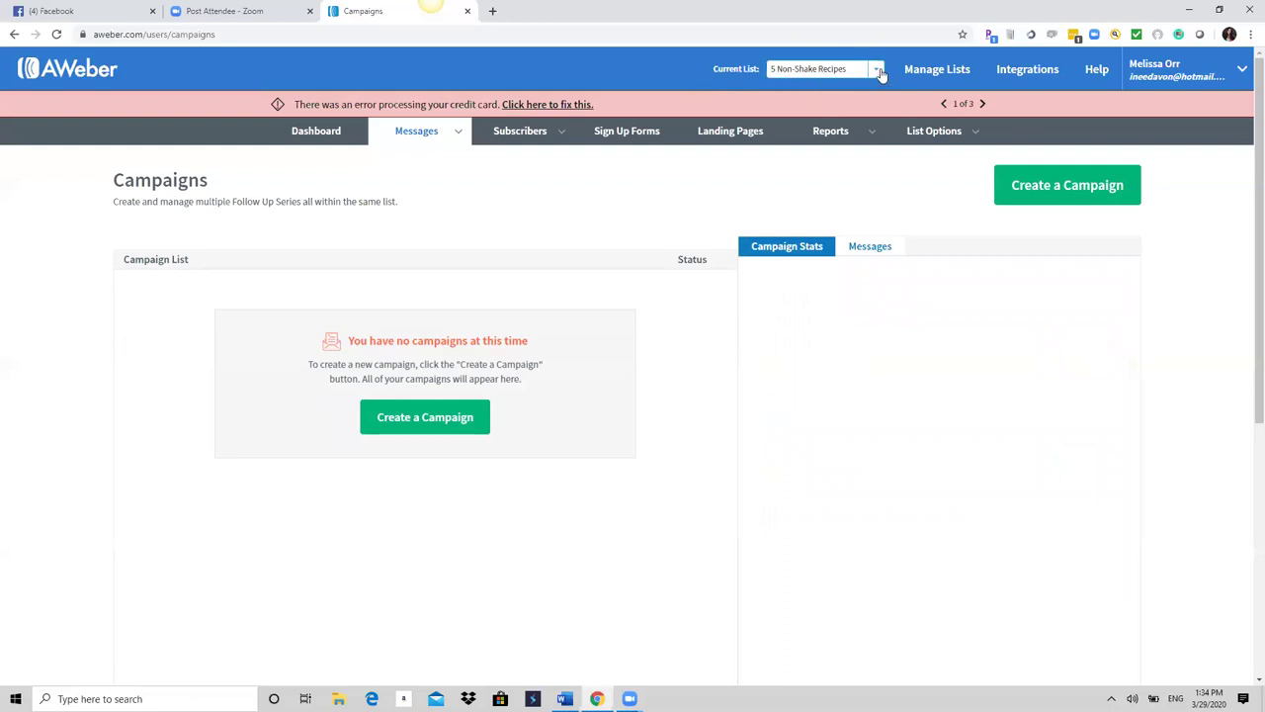
click(820, 69)
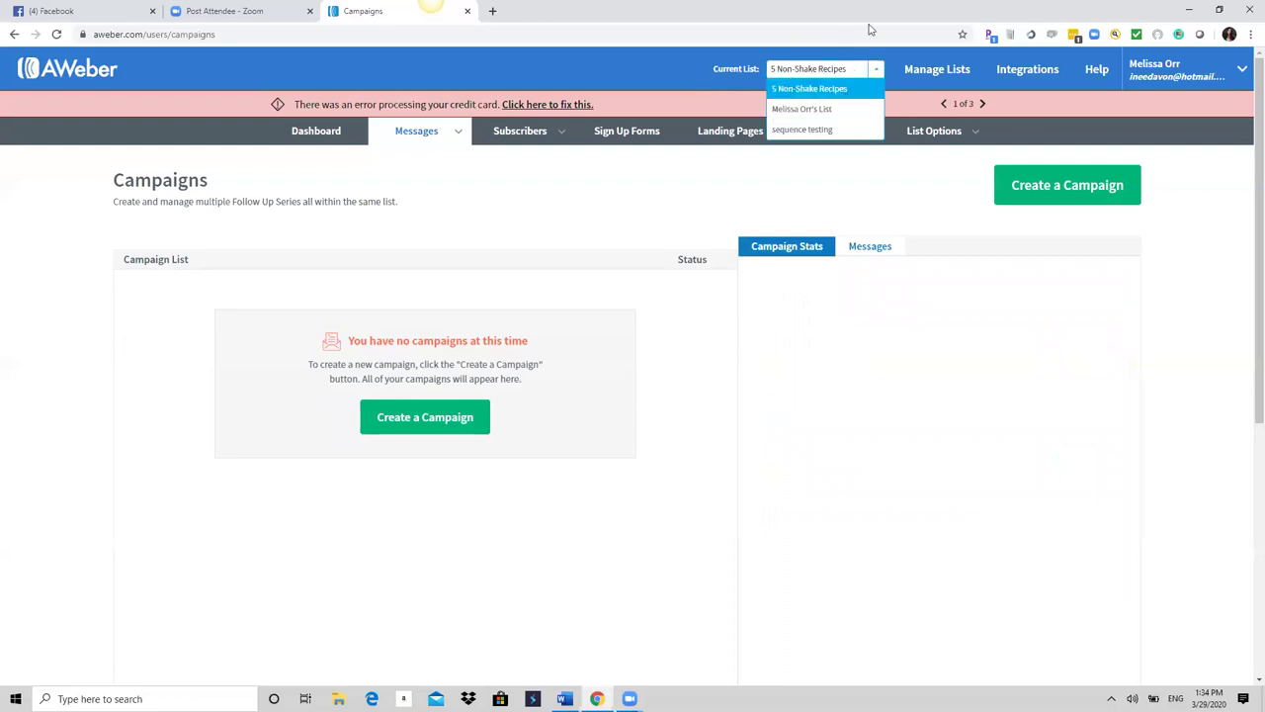
click(820, 89)
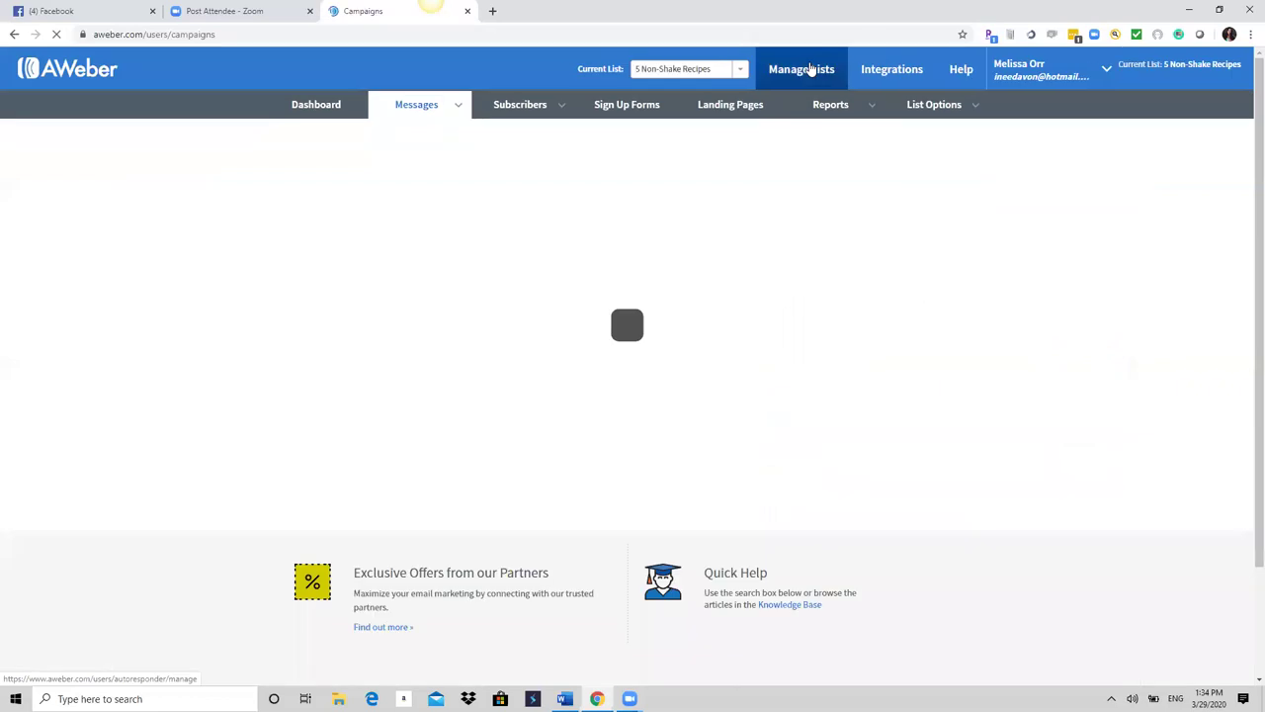
mouse_move(474, 154)
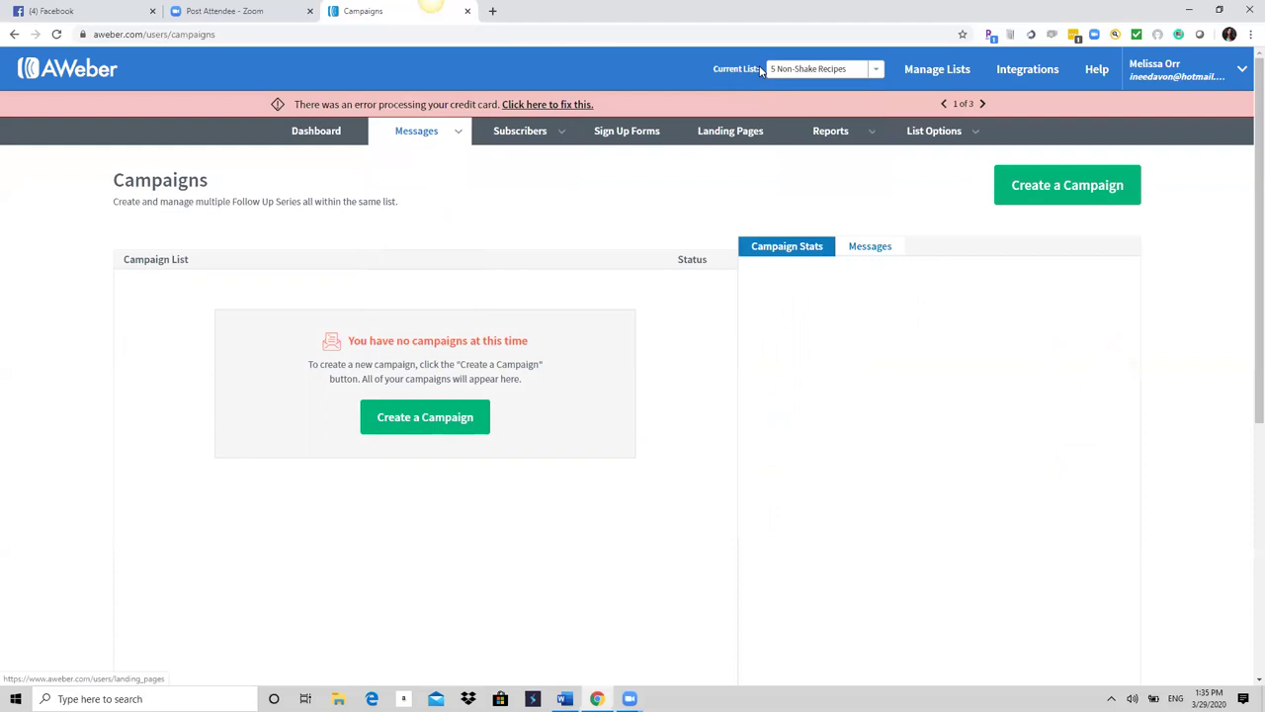
click(425, 131)
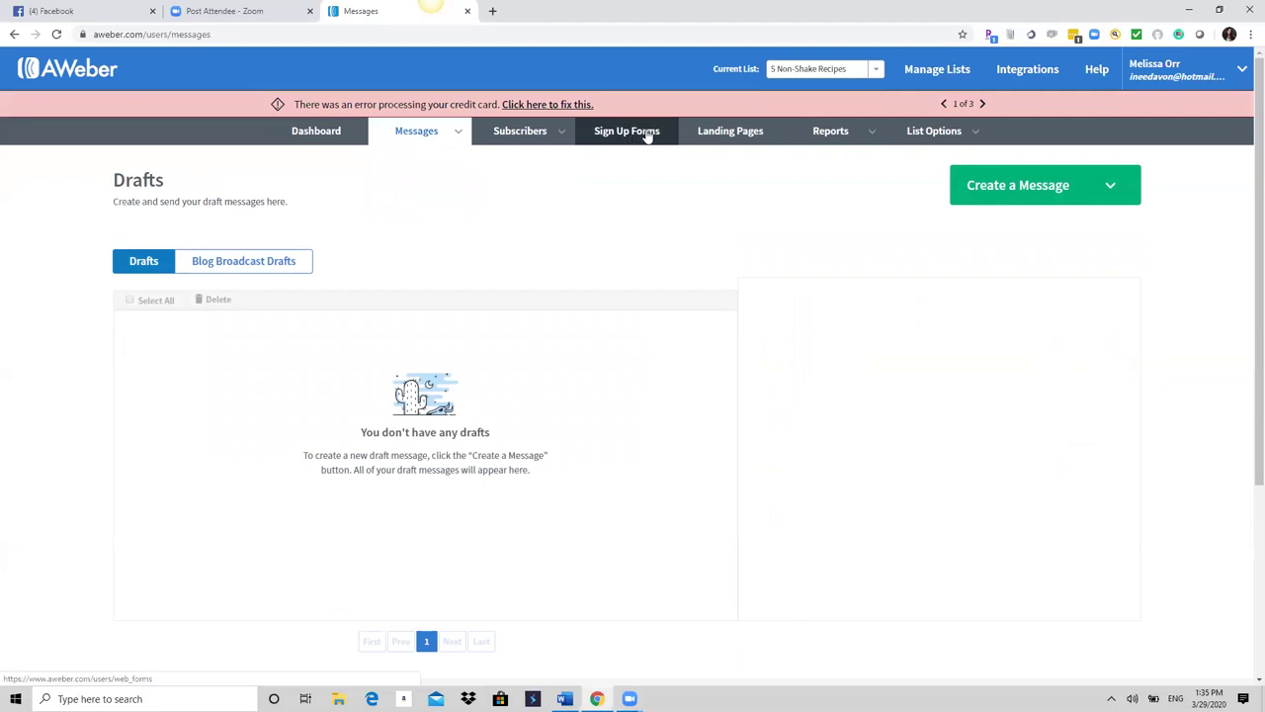
click(874, 69)
click(874, 69)
mouse_move(460, 130)
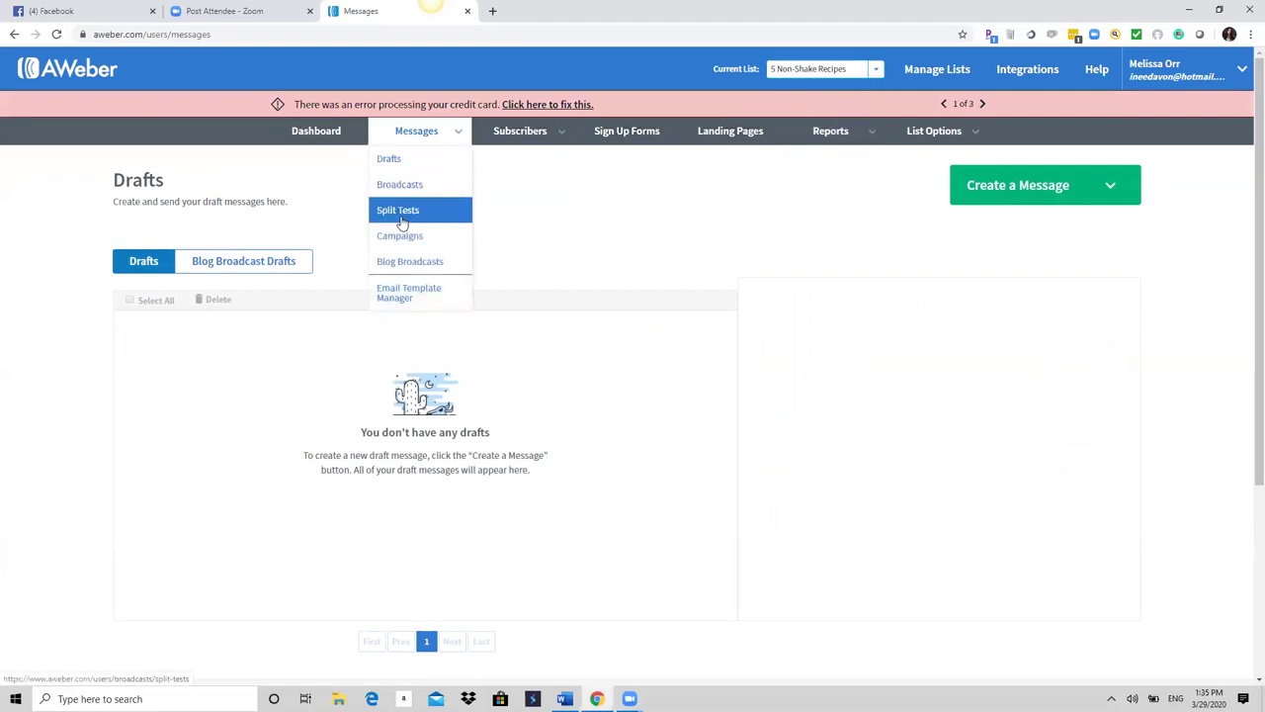
click(400, 241)
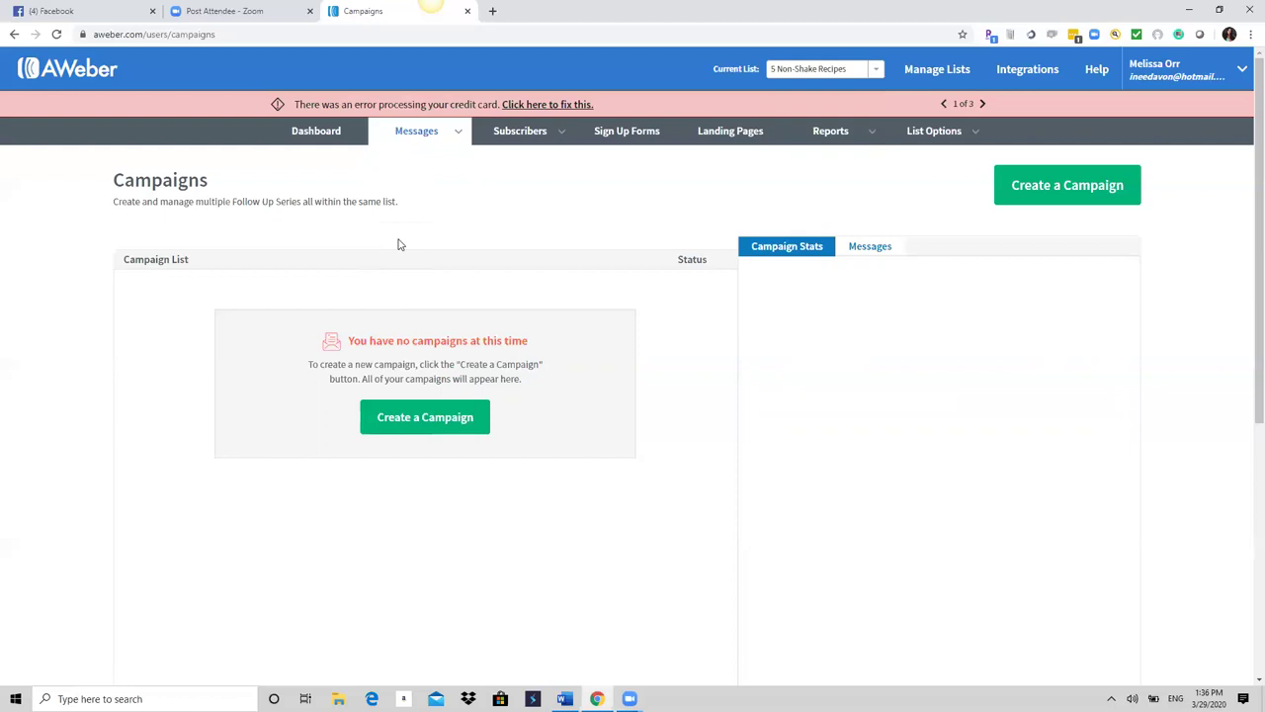
Start a new campaign with the Create a Campaign button for 5 Non-Shake Recipes.
mouse_move(455, 135)
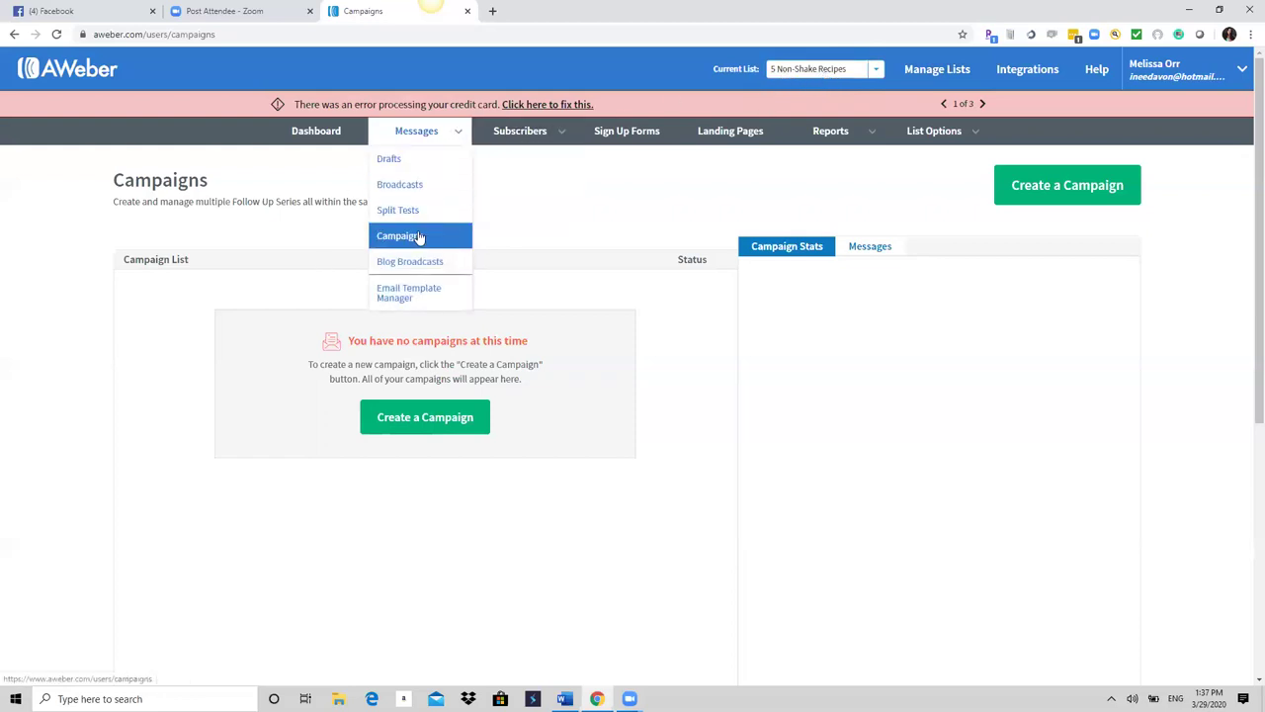
click(1053, 188)
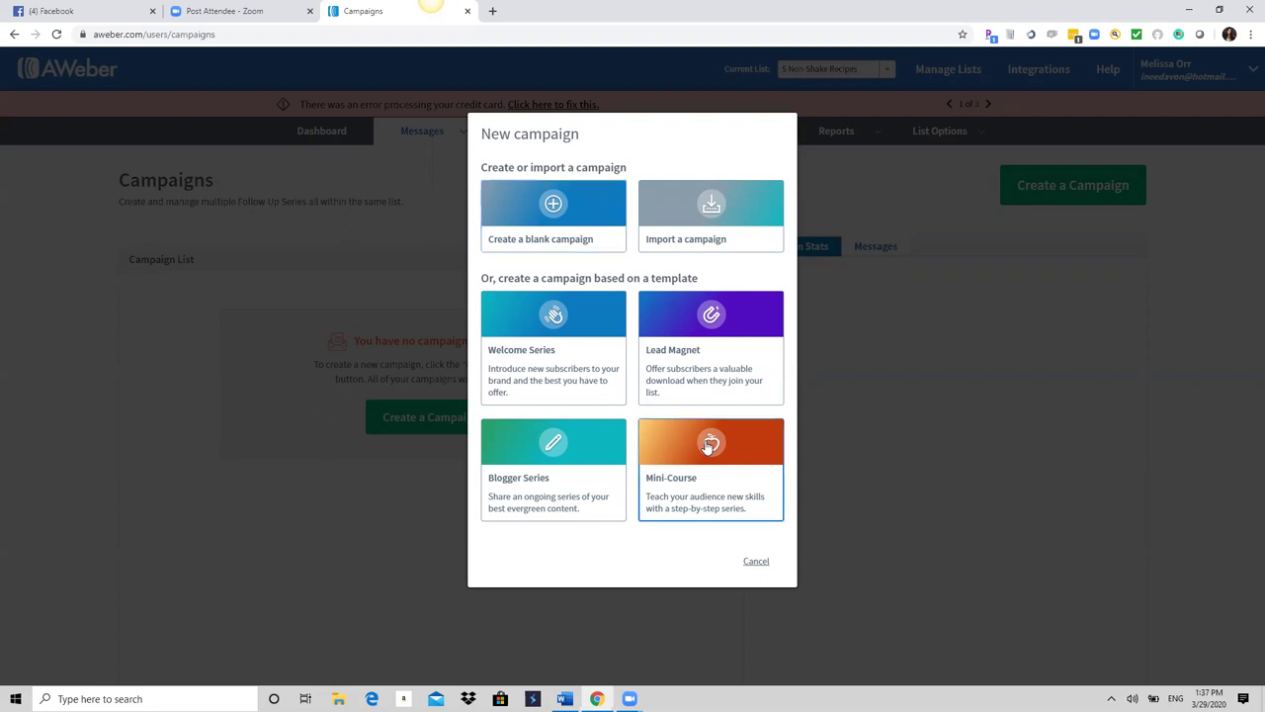
Pick the Mini-Course template card for the new campaign.
click(709, 447)
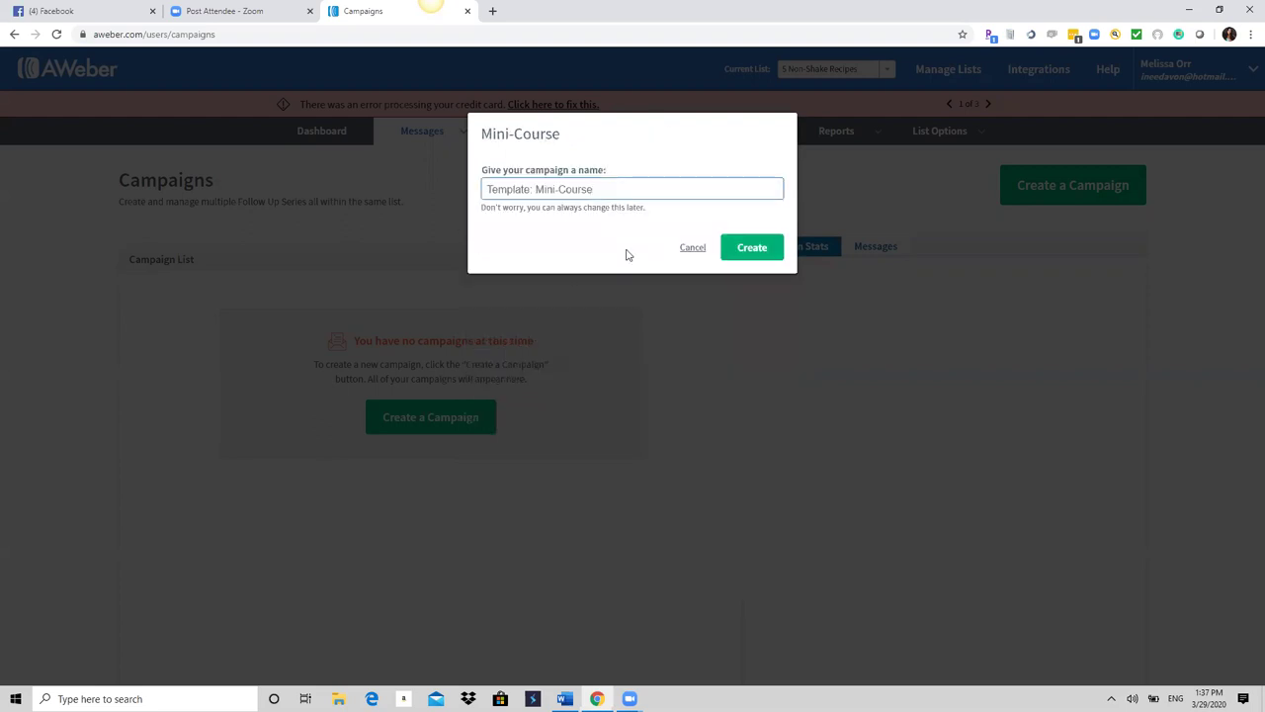
Create 'Template: Mini-Course' with the default name and review its lessons and 1-day waits.
click(753, 247)
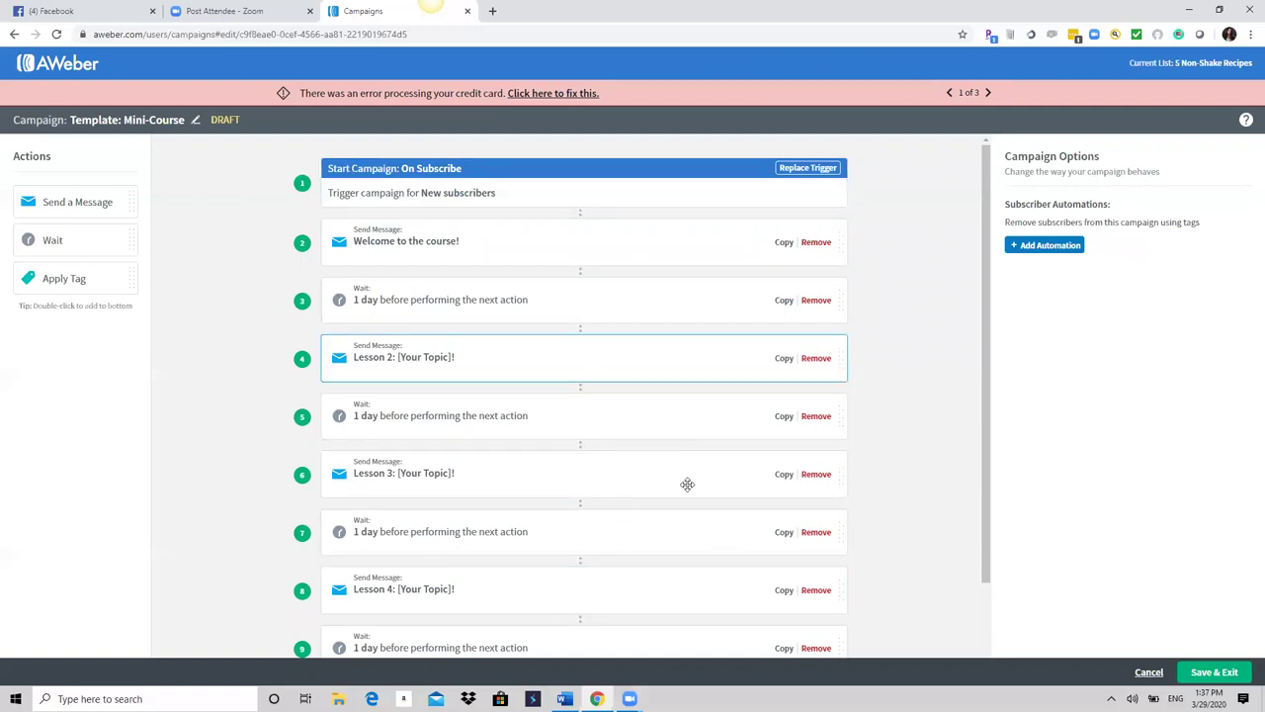
scroll(912, 454, down, 1)
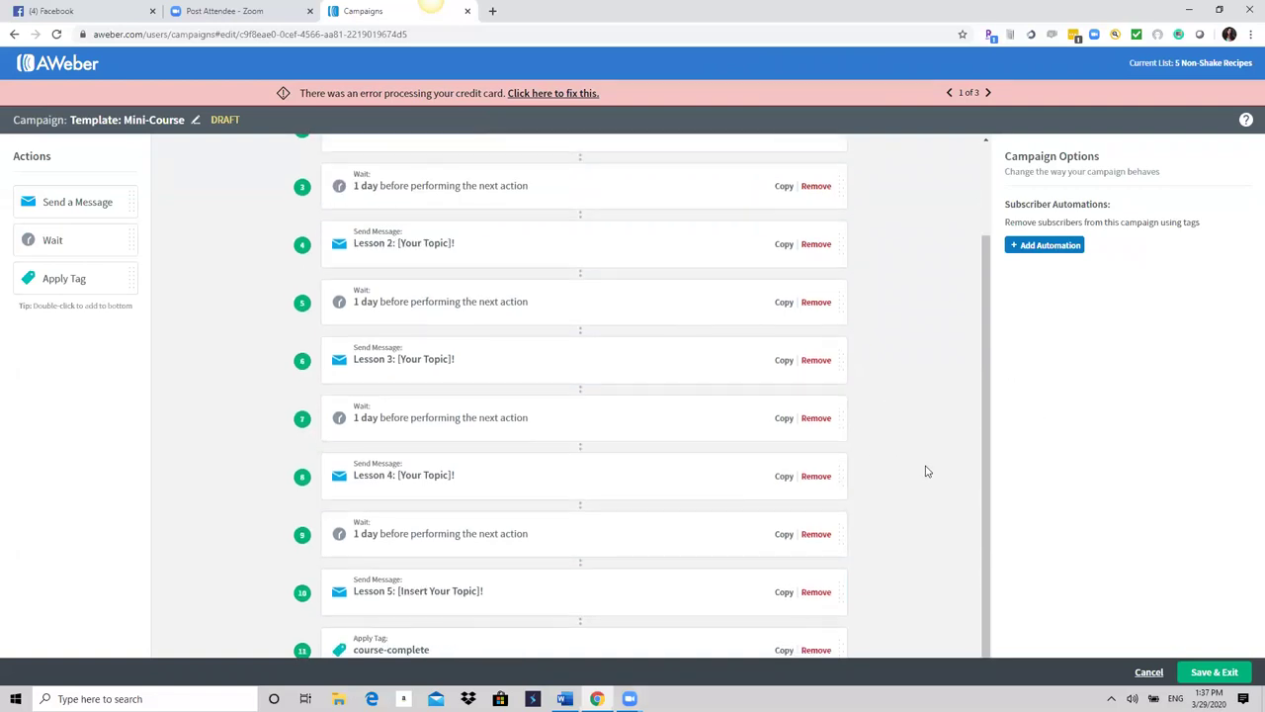
scroll(927, 471, up, 2)
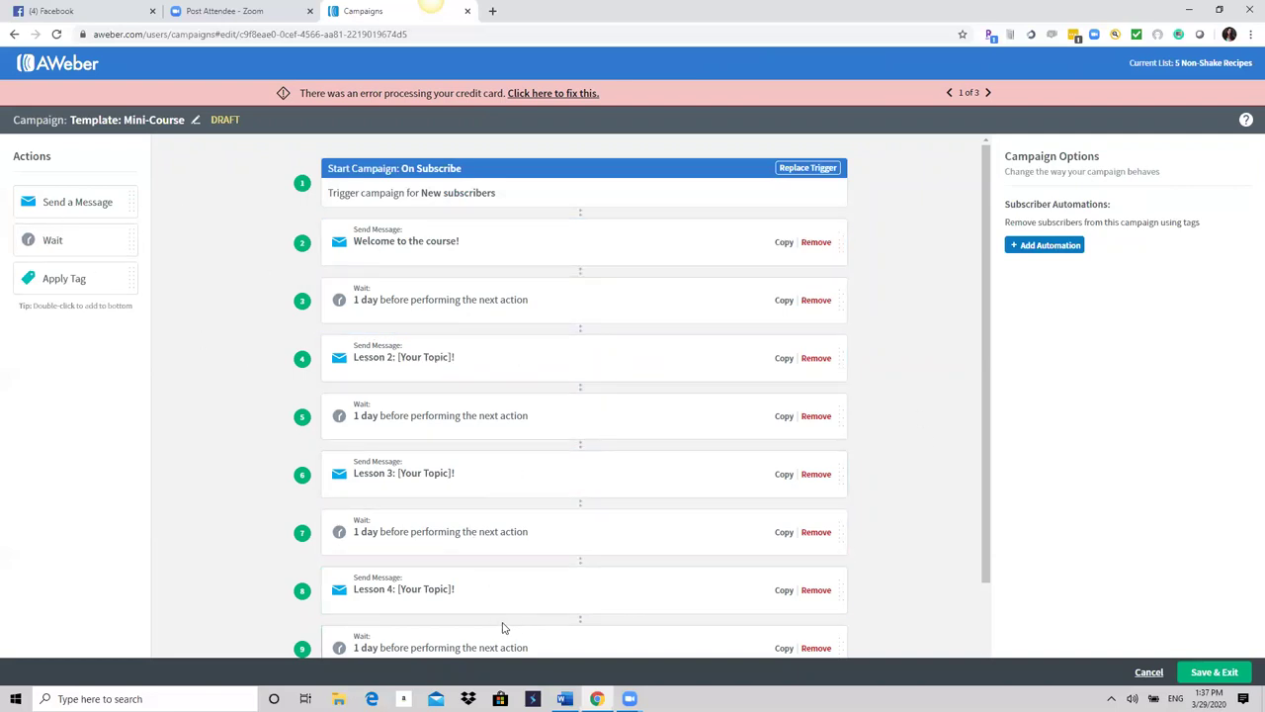
scroll(499, 622, down, 3)
scroll(538, 334, up, 3)
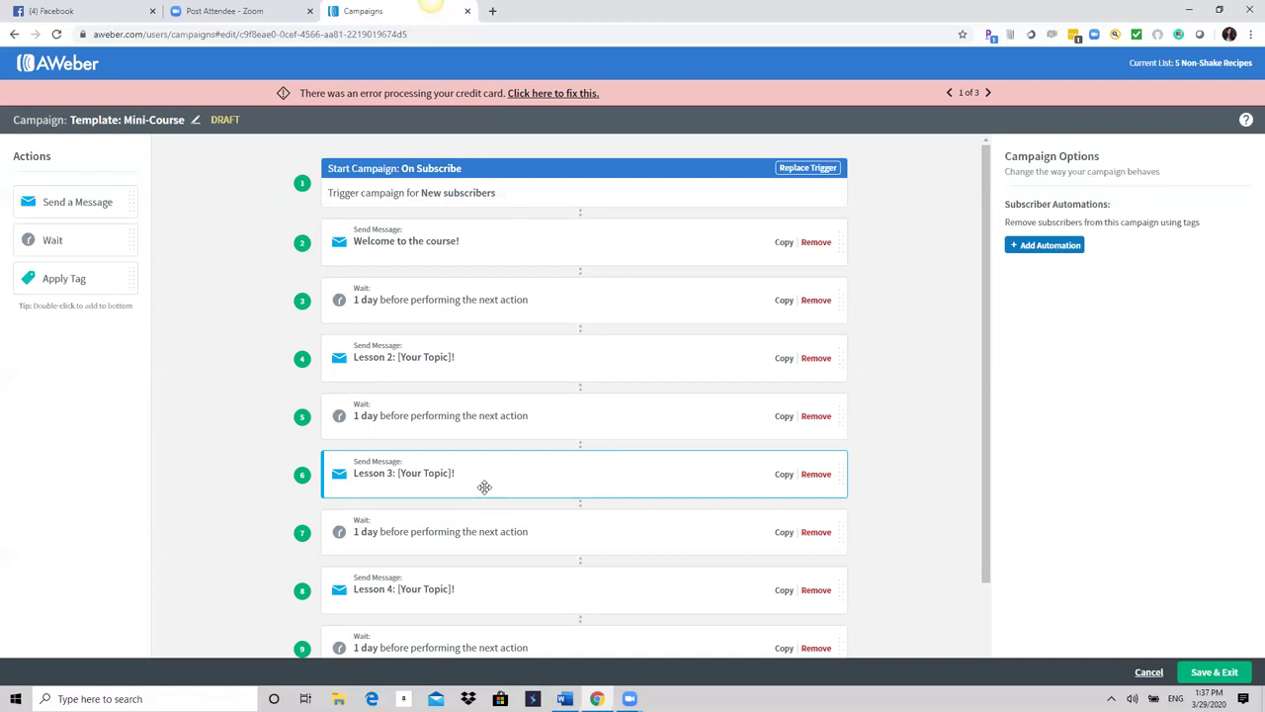
scroll(559, 395, down, 1)
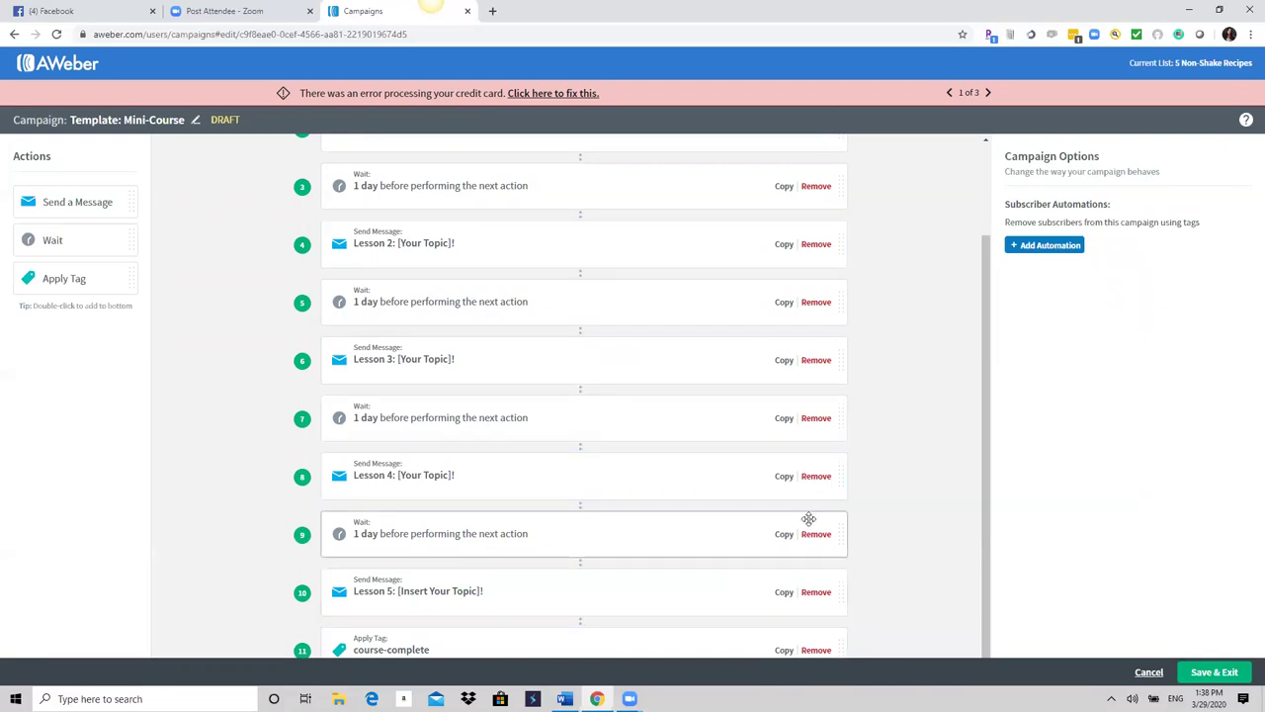
scroll(802, 484, up, 1)
scroll(801, 481, up, 1)
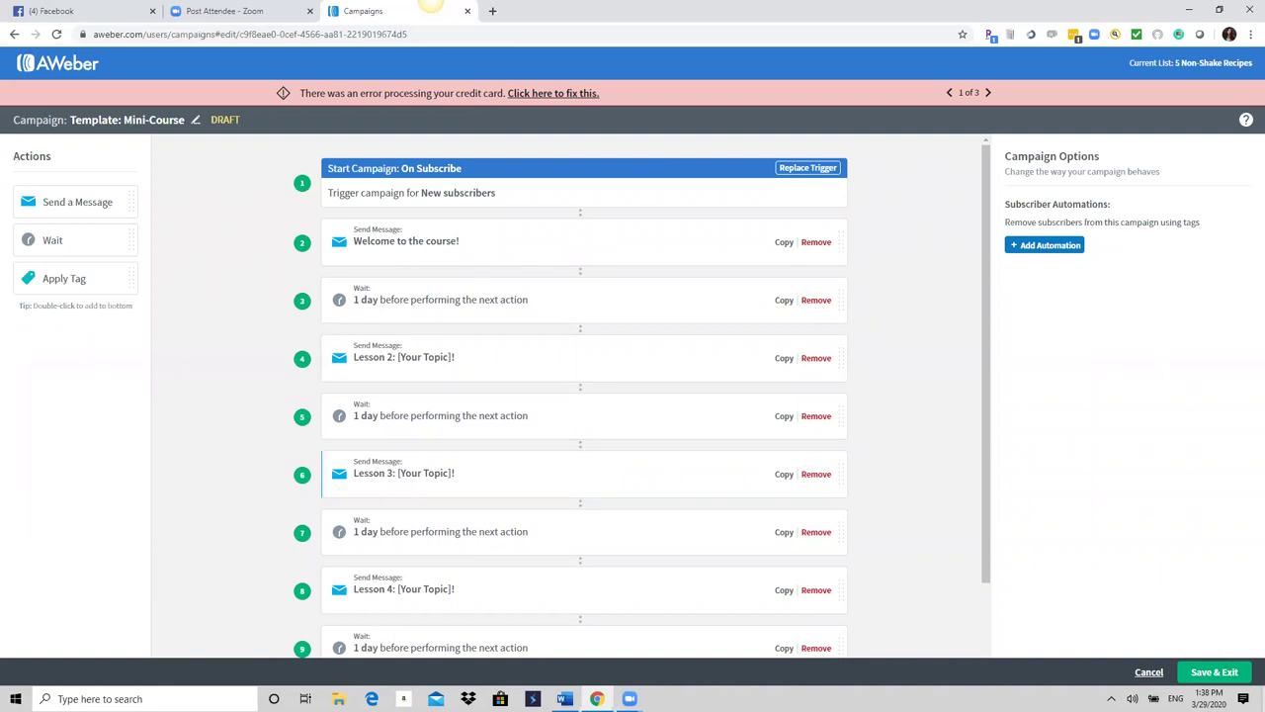
Save & Exit the Mini-Course campaign, keep it as Draft, and reload Campaigns.
click(1214, 672)
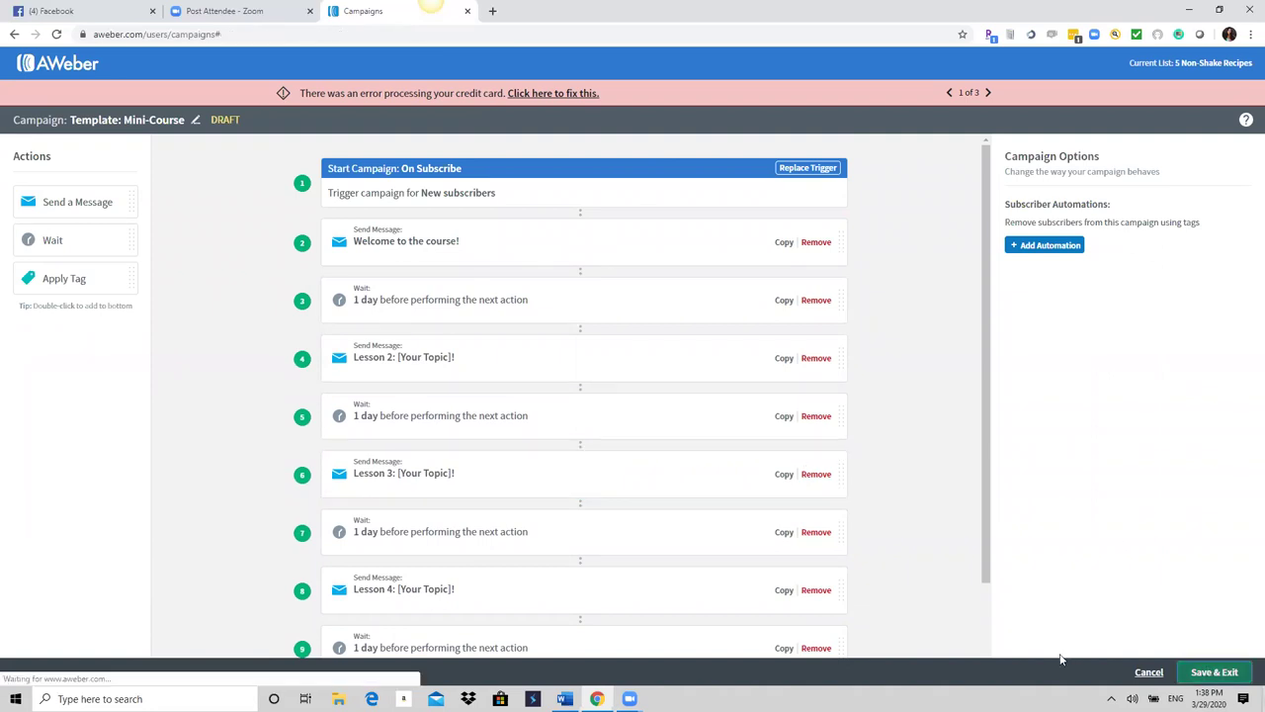
click(720, 300)
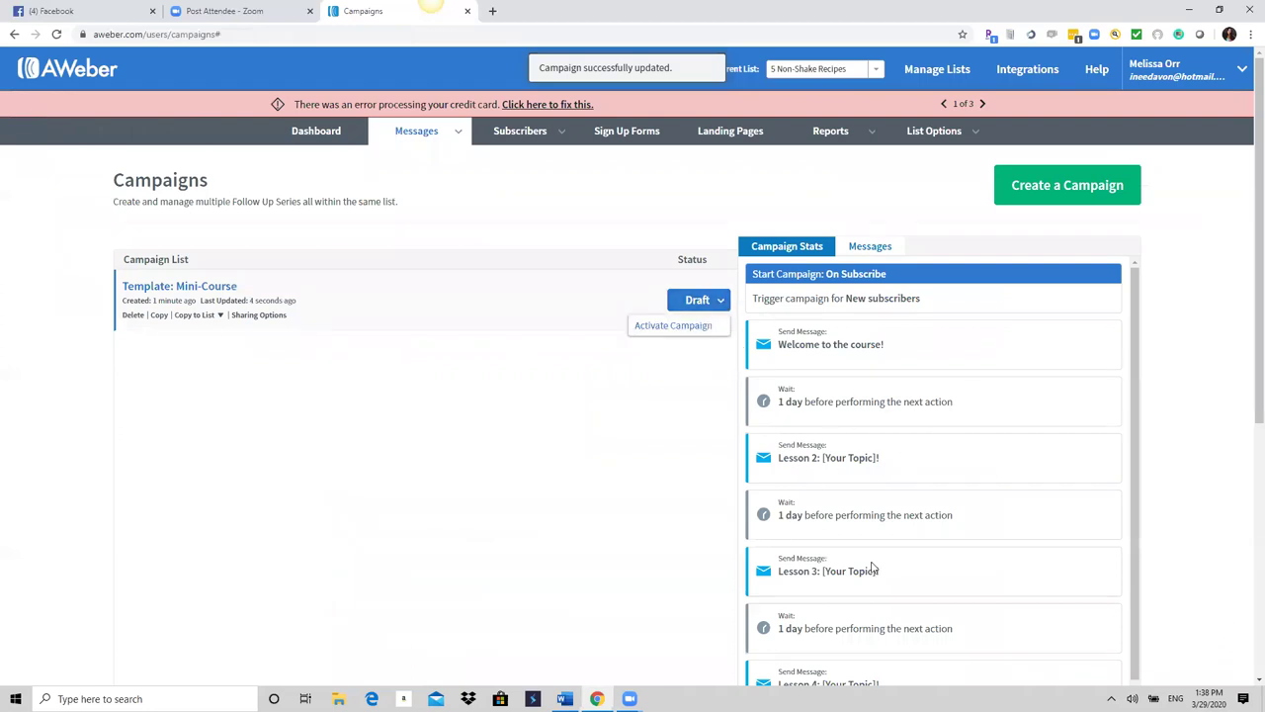
click(558, 520)
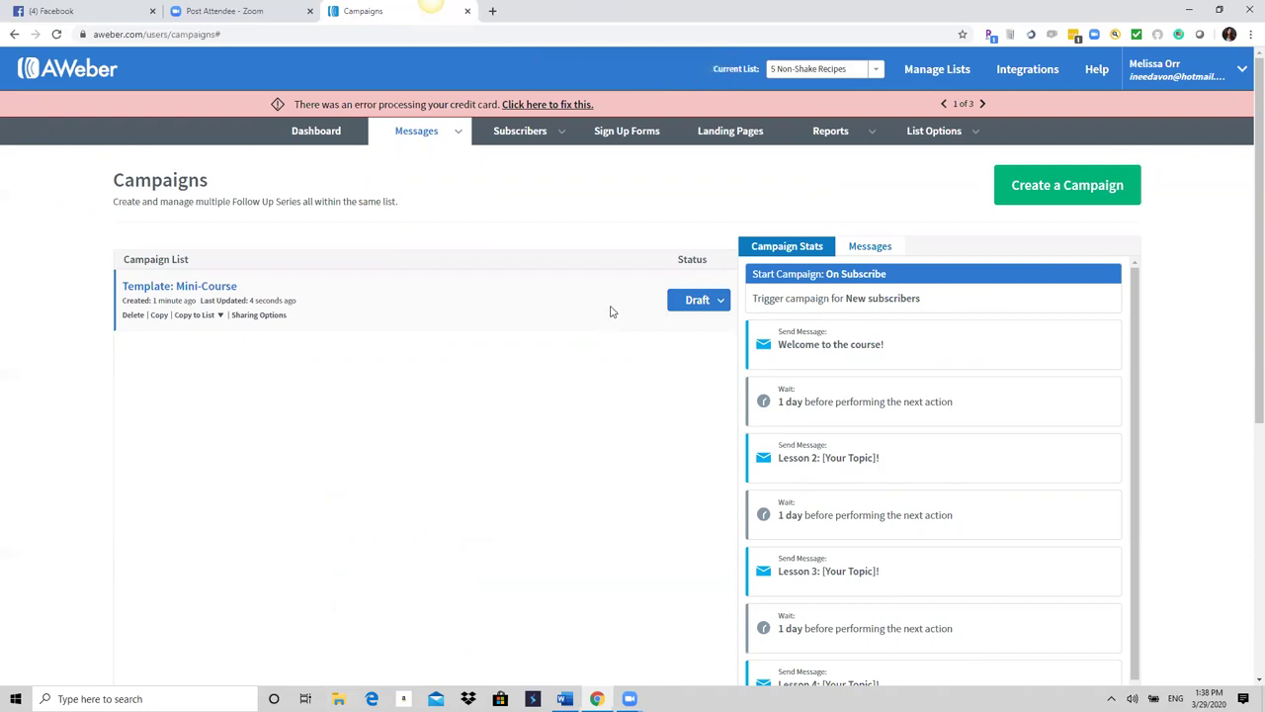
mouse_move(435, 132)
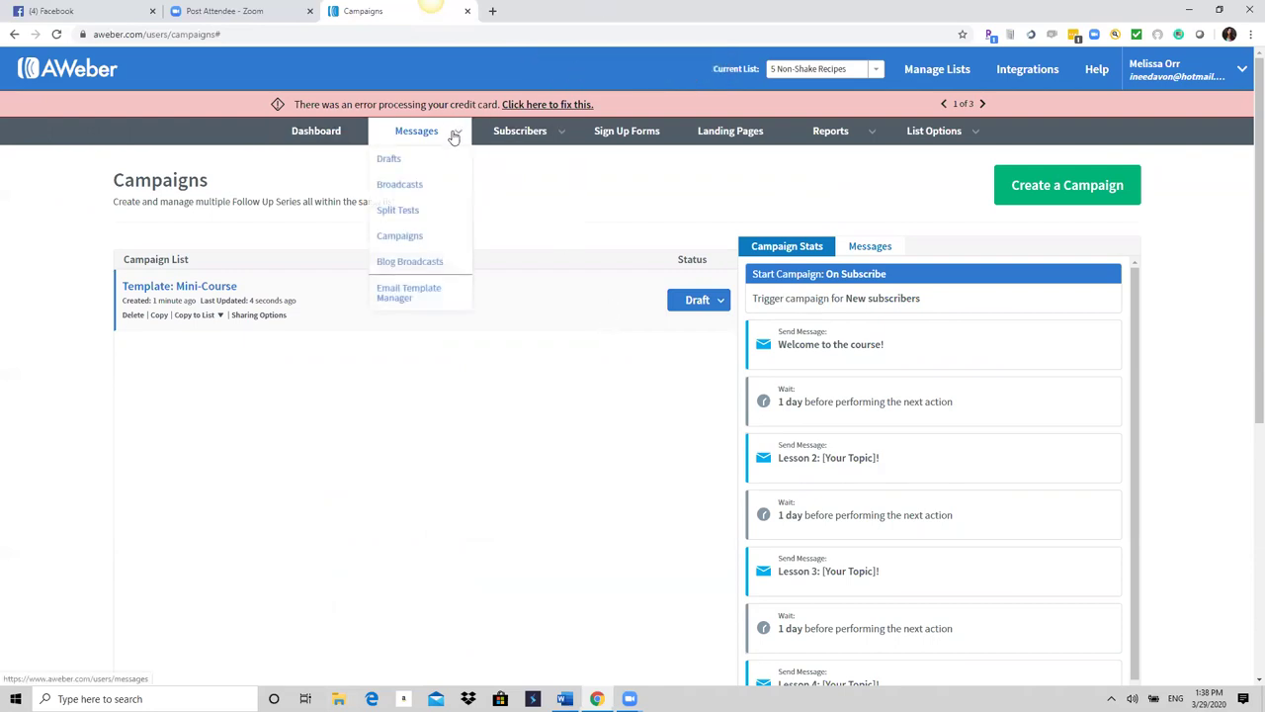
click(441, 234)
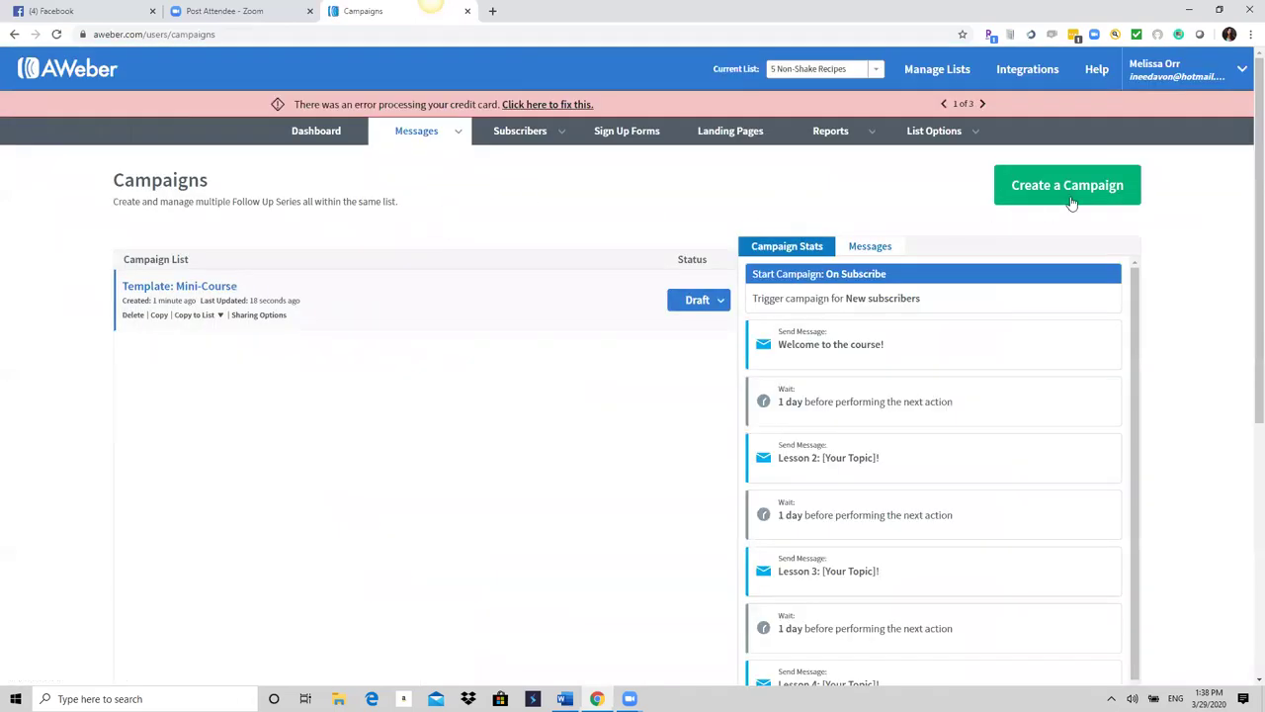
click(1043, 188)
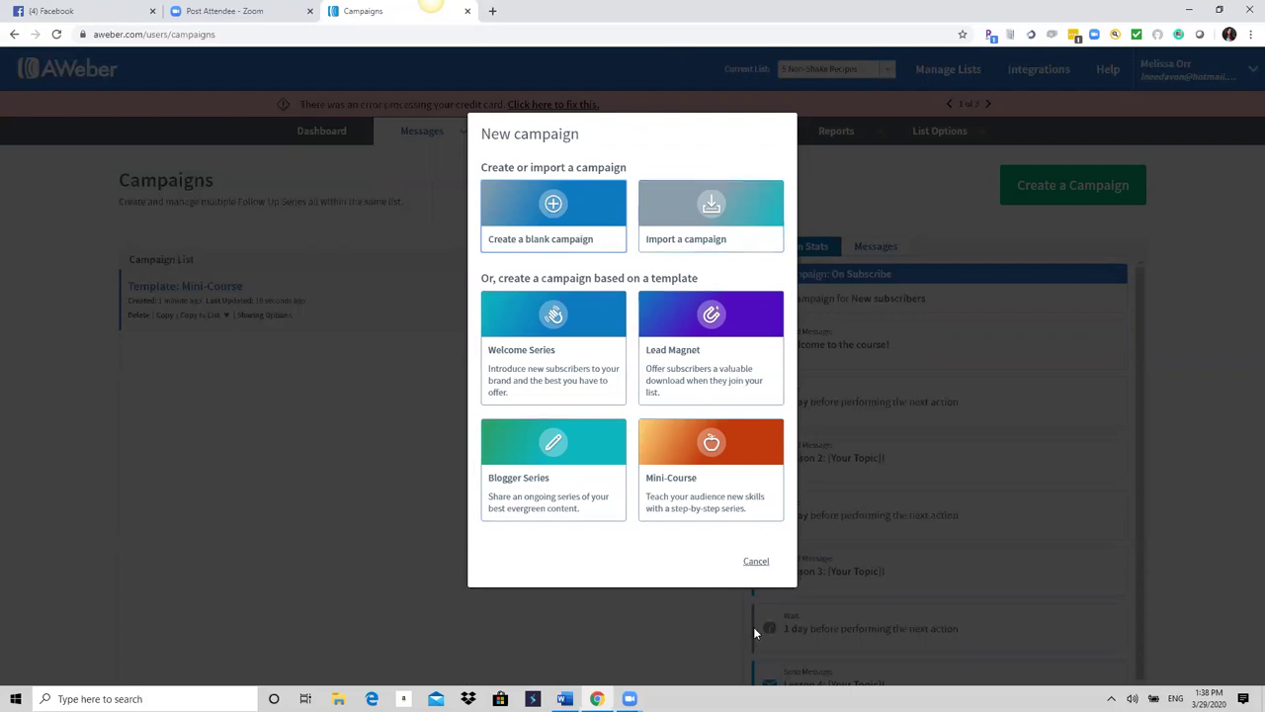
click(757, 561)
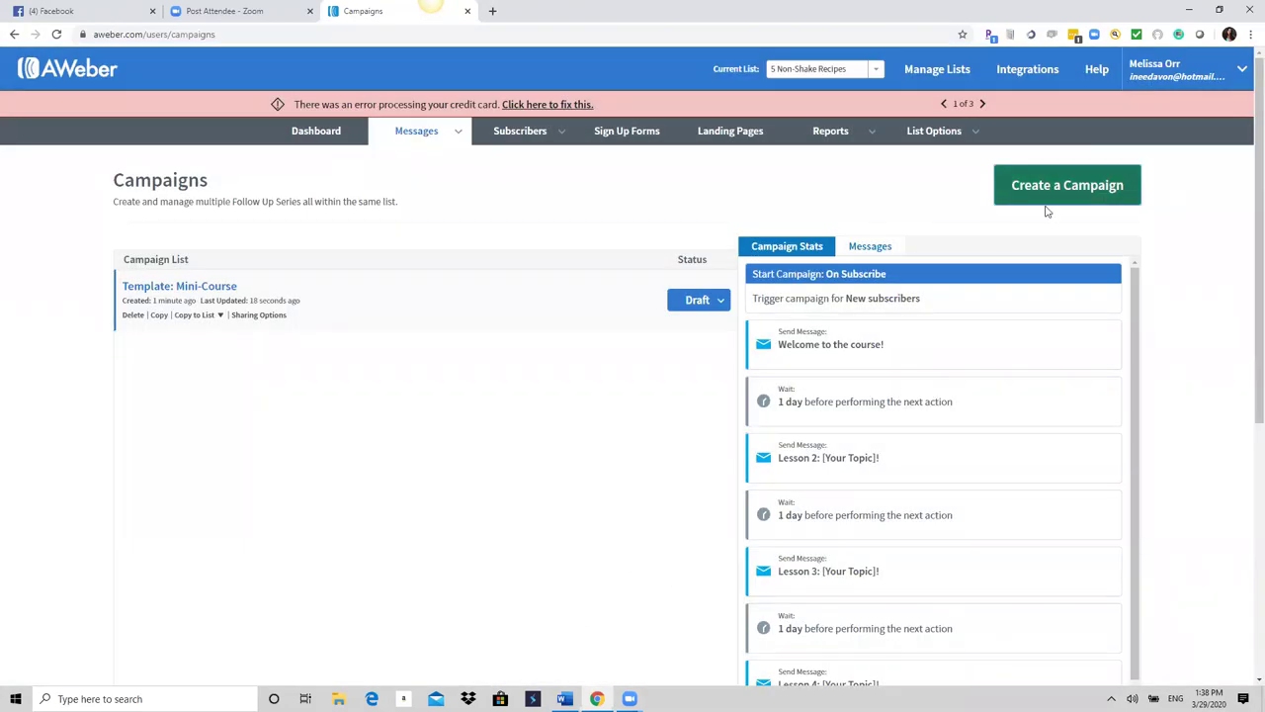
click(1107, 187)
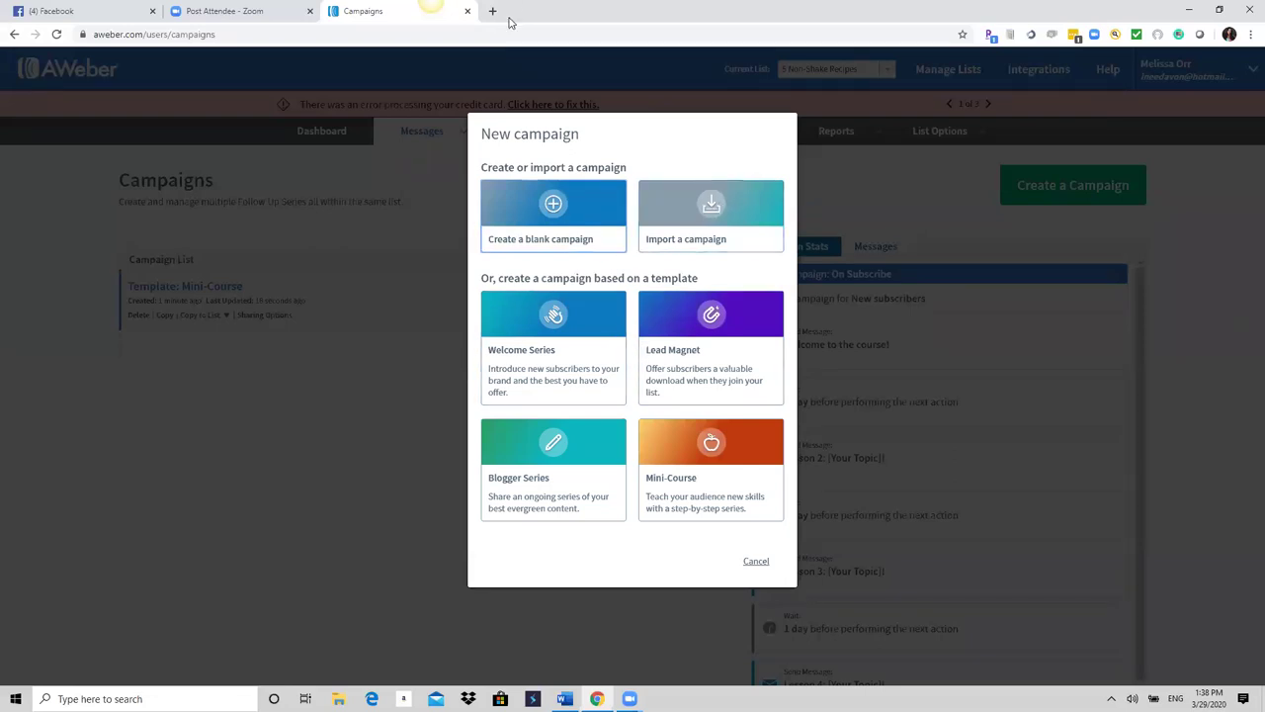
click(756, 561)
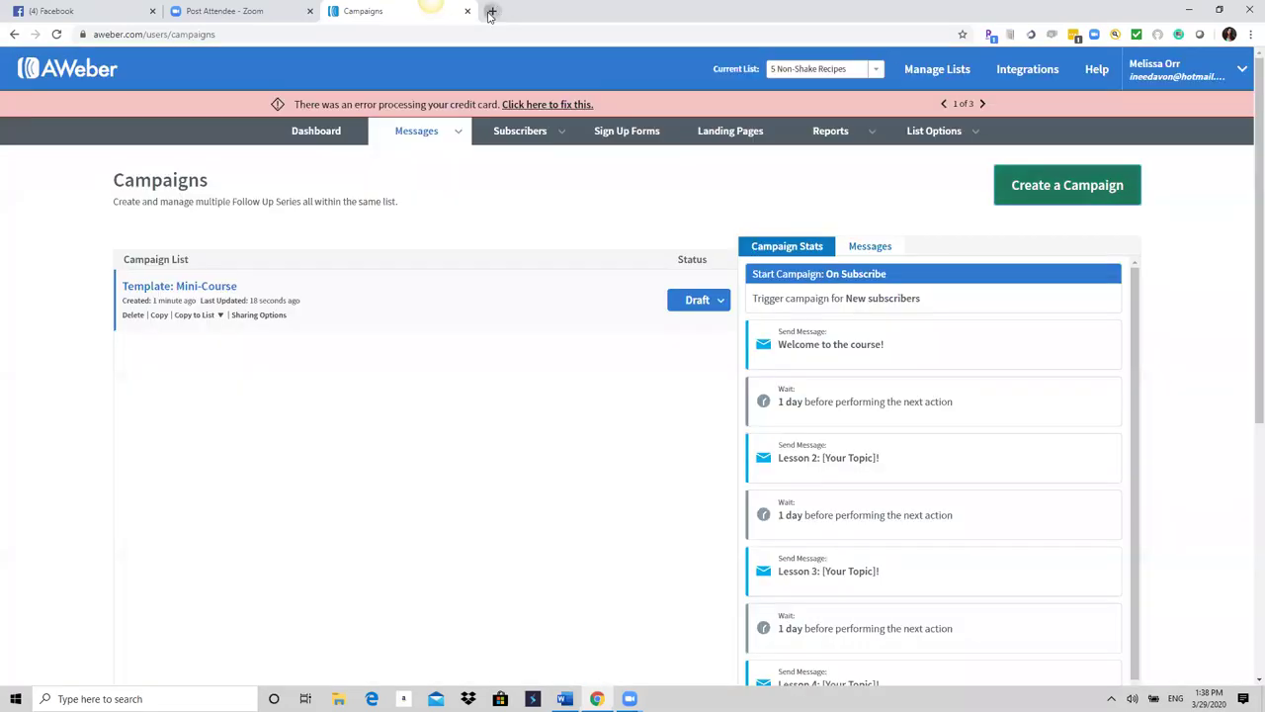
click(493, 11)
Log in to the MyLeadSystemPRO member area in a new tab, then return to AWeber Campaigns.
click(297, 55)
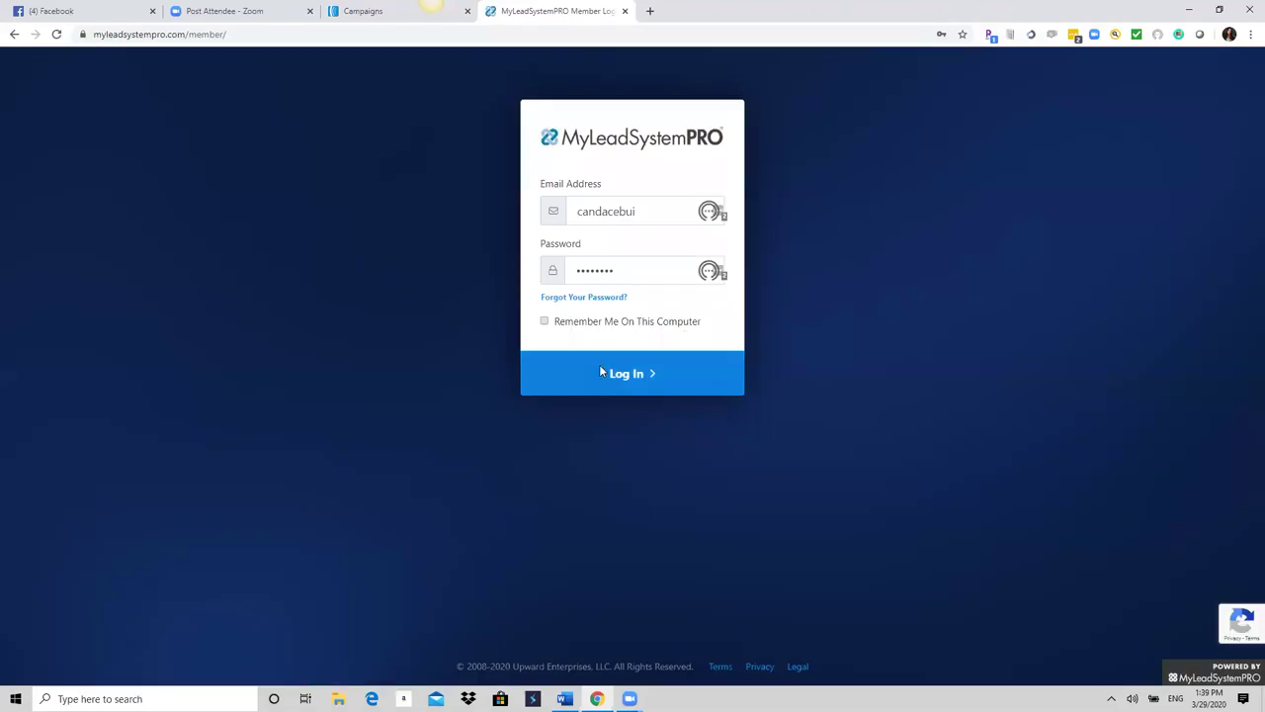
click(600, 372)
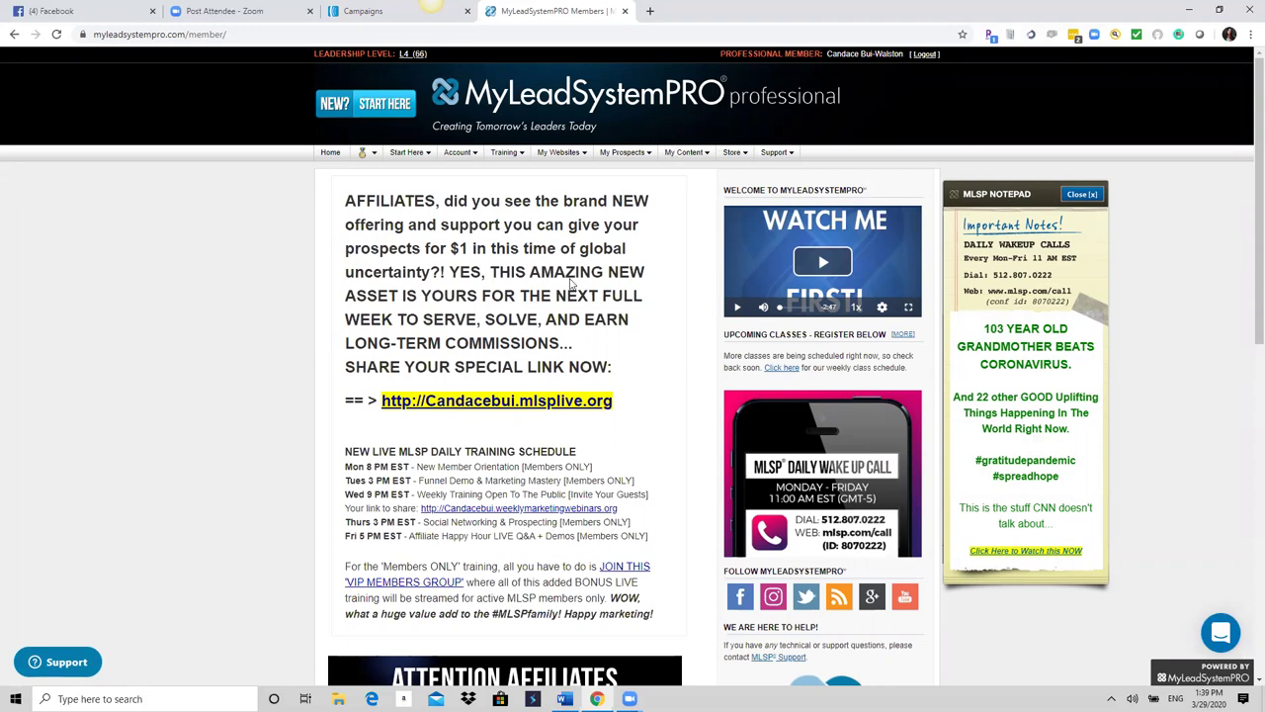
mouse_move(413, 156)
mouse_move(463, 159)
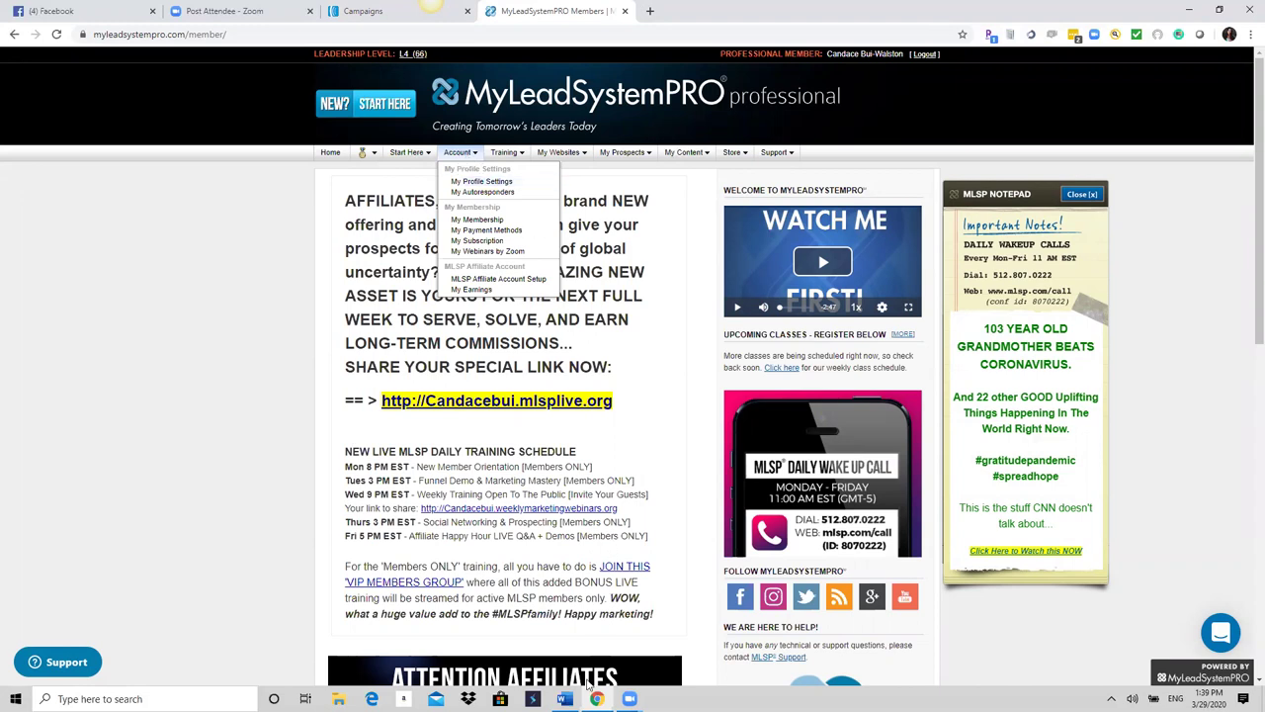
click(629, 698)
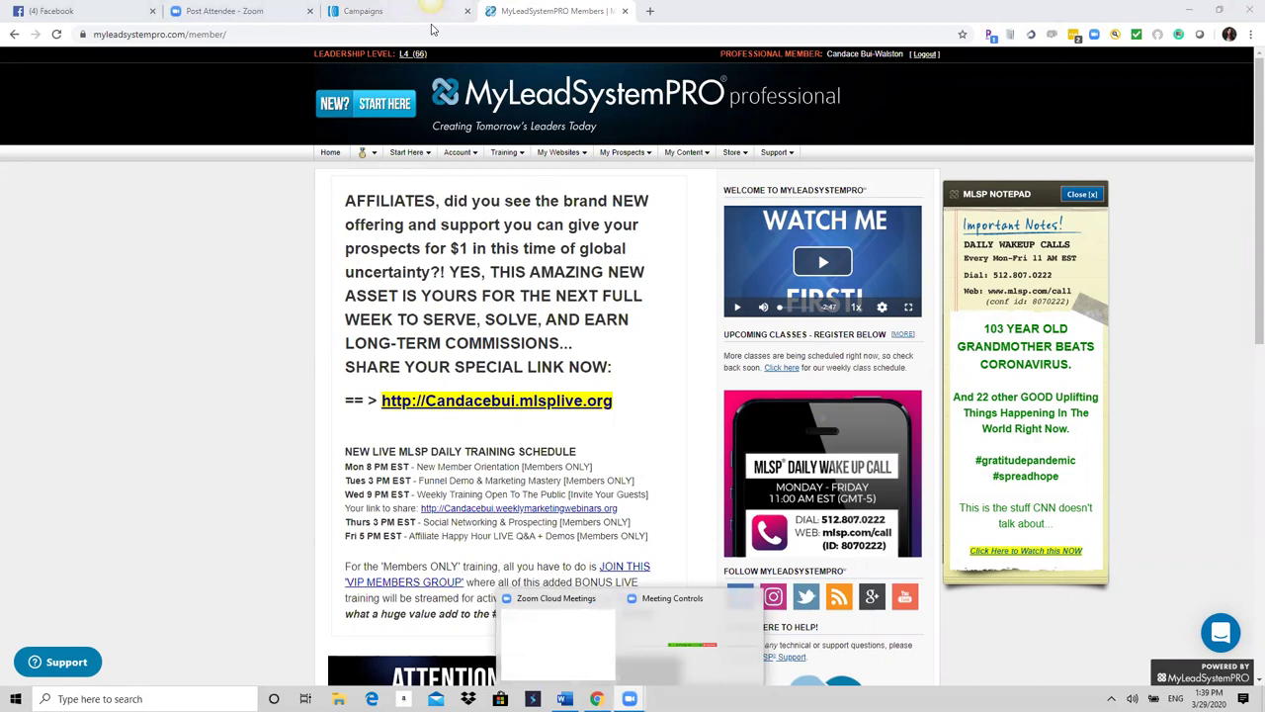
click(376, 10)
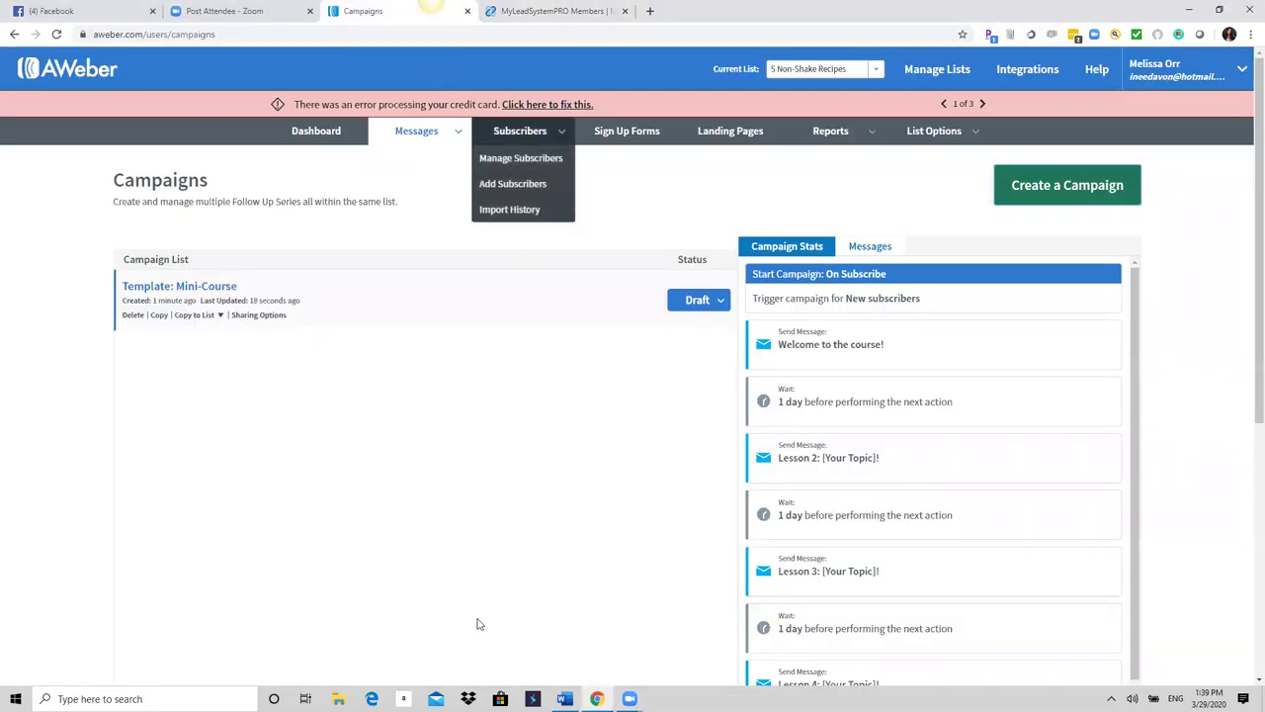